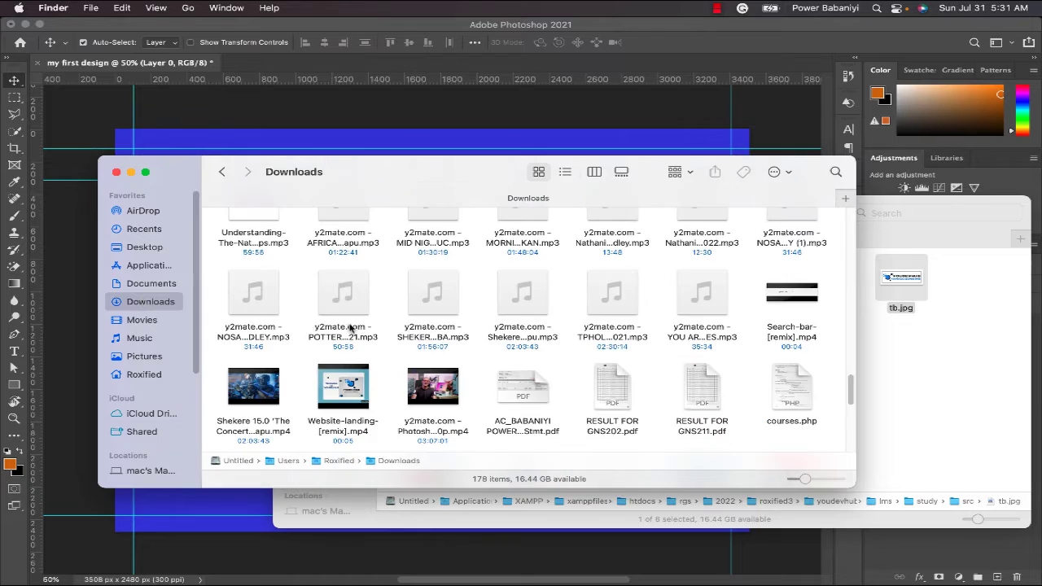
- Open the 01-layers poppy JPG from the SourceFiles-AdobePhotoshopforBeginners folder in Downloads with Adobe Photoshop 2021
{"action": "scroll", "coordinate": [481, 362], "scroll_direction": "down", "scroll_amount": 10}
{"action": "scroll", "coordinate": [478, 362], "scroll_direction": "up", "scroll_amount": 15}
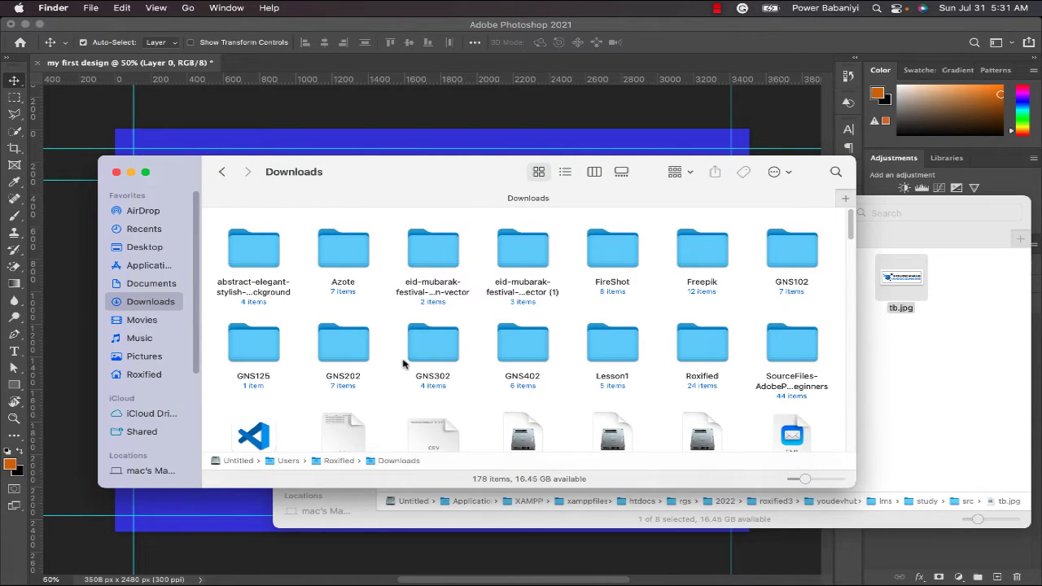
{"action": "left_click", "coordinate": [802, 356]}
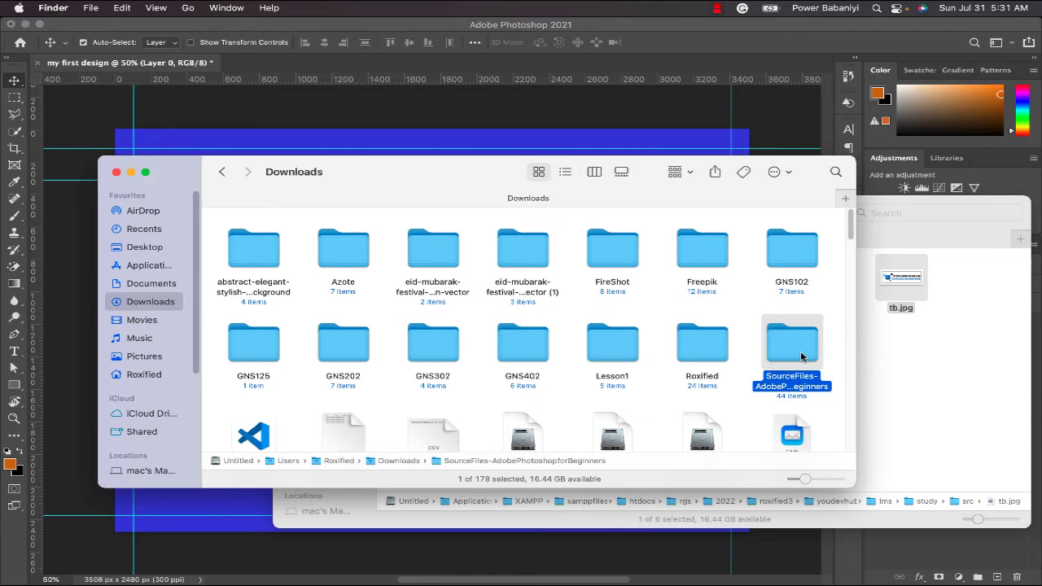
{"action": "double_click", "coordinate": [802, 356]}
{"action": "key", "text": "super+Tab"}
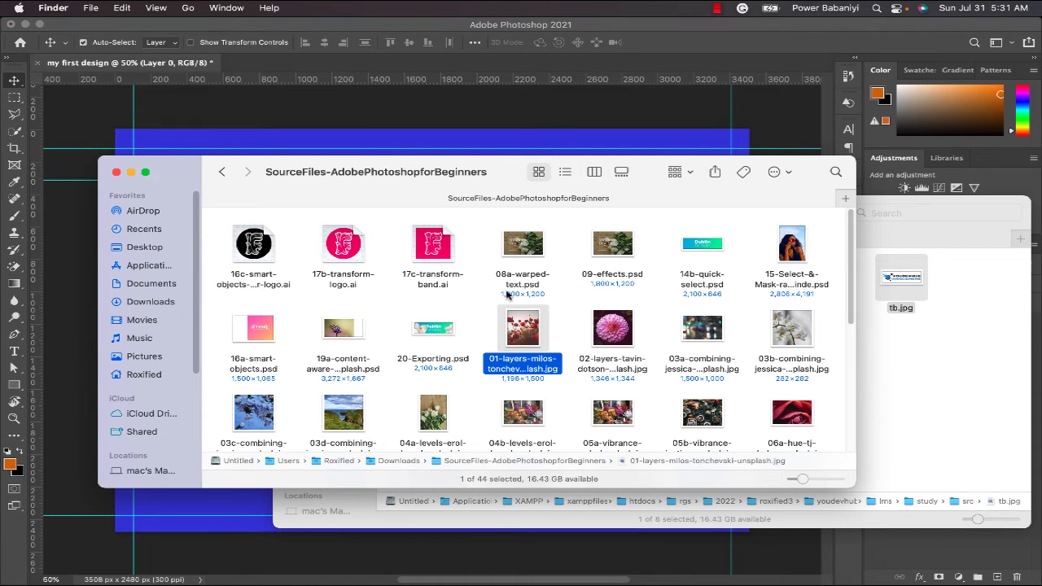
{"action": "right_click", "coordinate": [531, 339]}
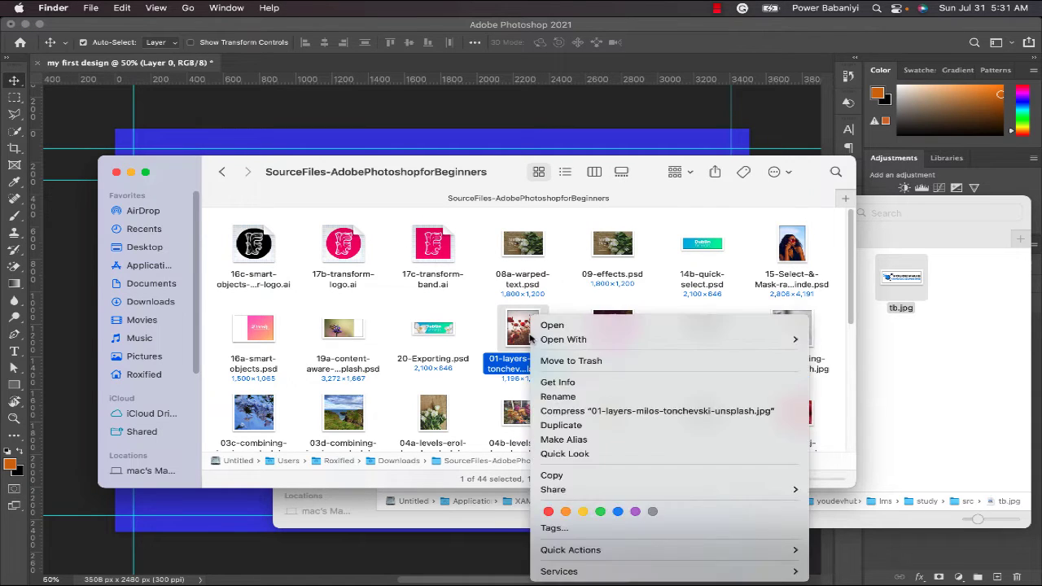
{"action": "mouse_move", "coordinate": [682, 345]}
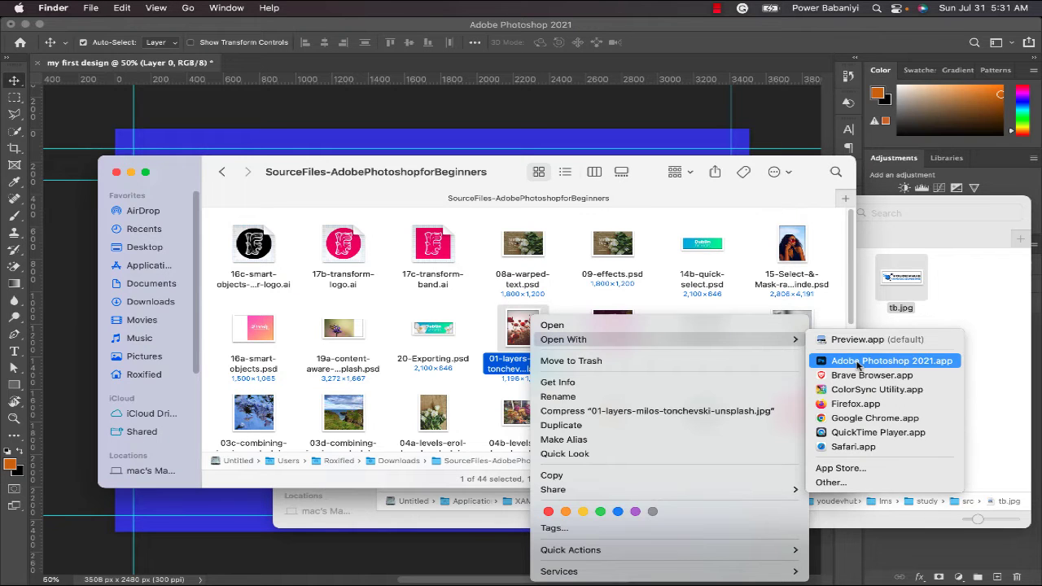
{"action": "left_click", "coordinate": [848, 361]}
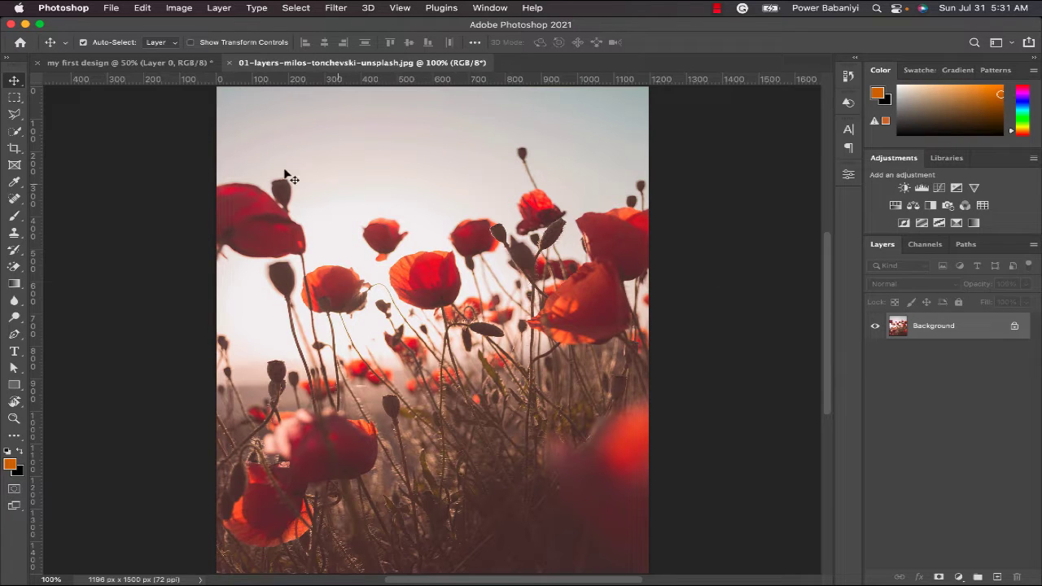
- View the "my first design" document alongside the poppy photo document, ending on the poppy photo
{"action": "left_click", "coordinate": [140, 67]}
{"action": "left_click", "coordinate": [338, 63]}
{"action": "left_click", "coordinate": [188, 64]}
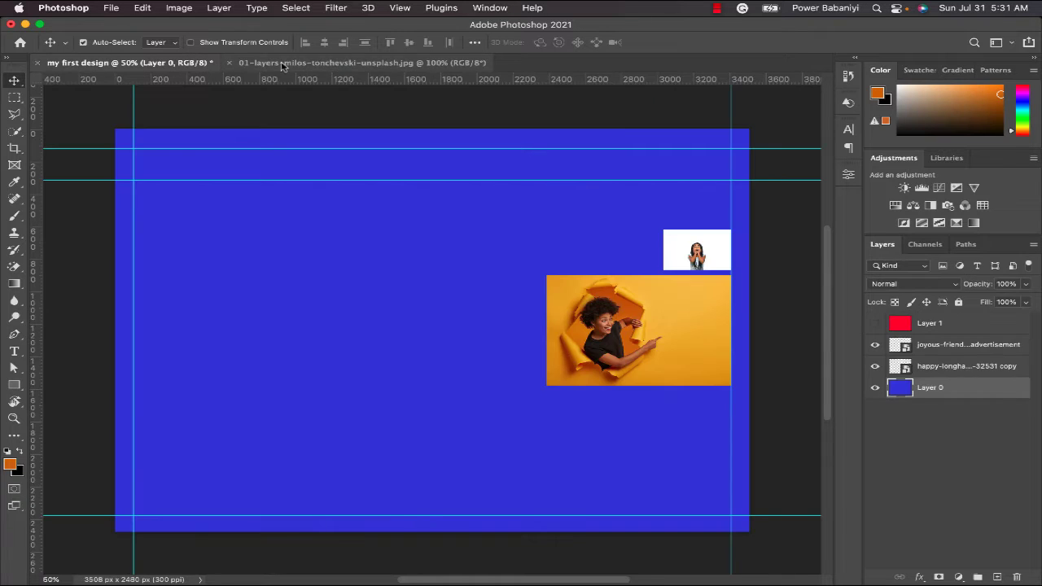
{"action": "left_click", "coordinate": [283, 63]}
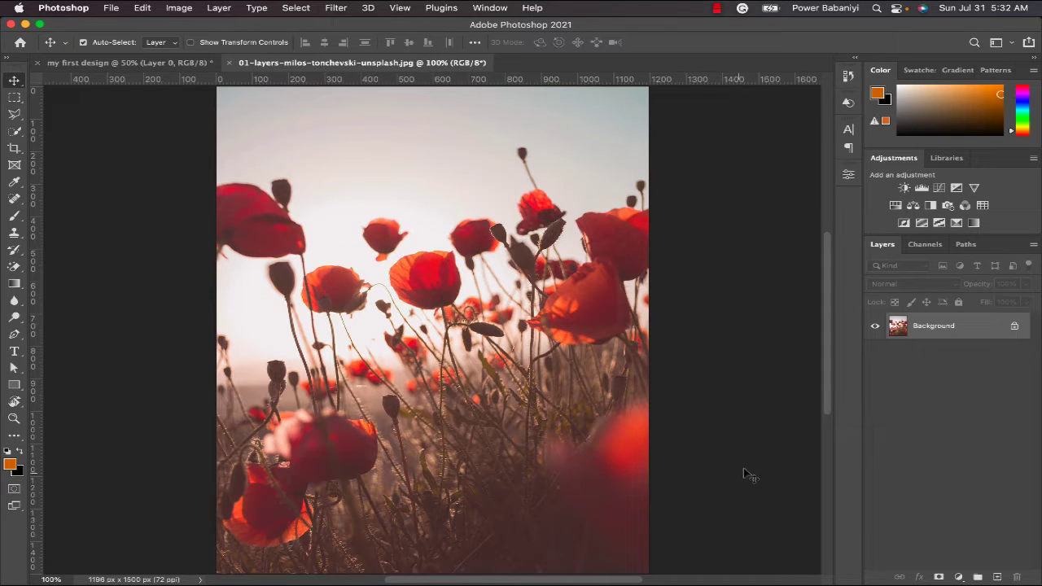
{"action": "right_click", "coordinate": [953, 329]}
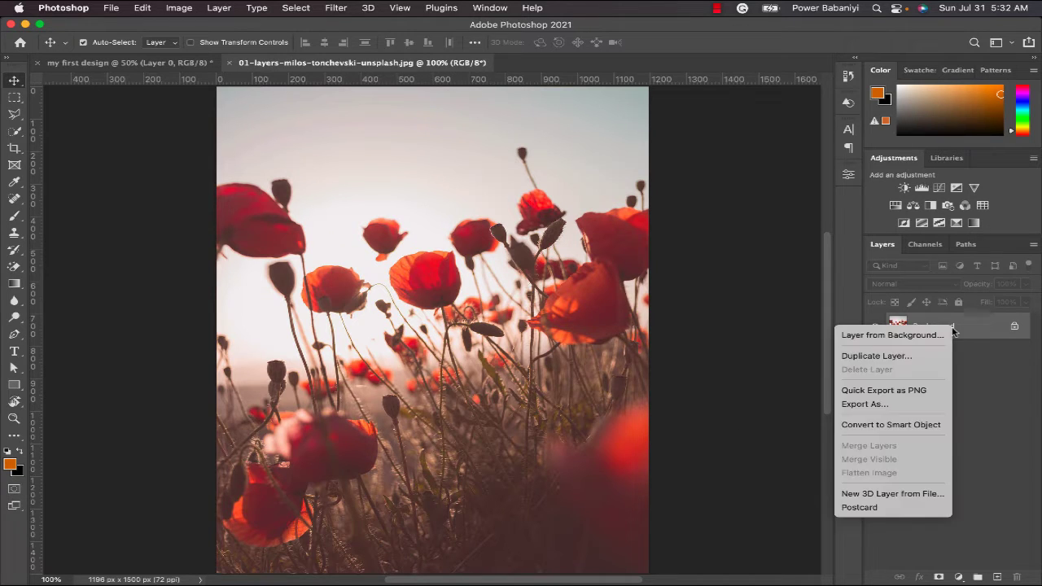
{"action": "left_click", "coordinate": [880, 357]}
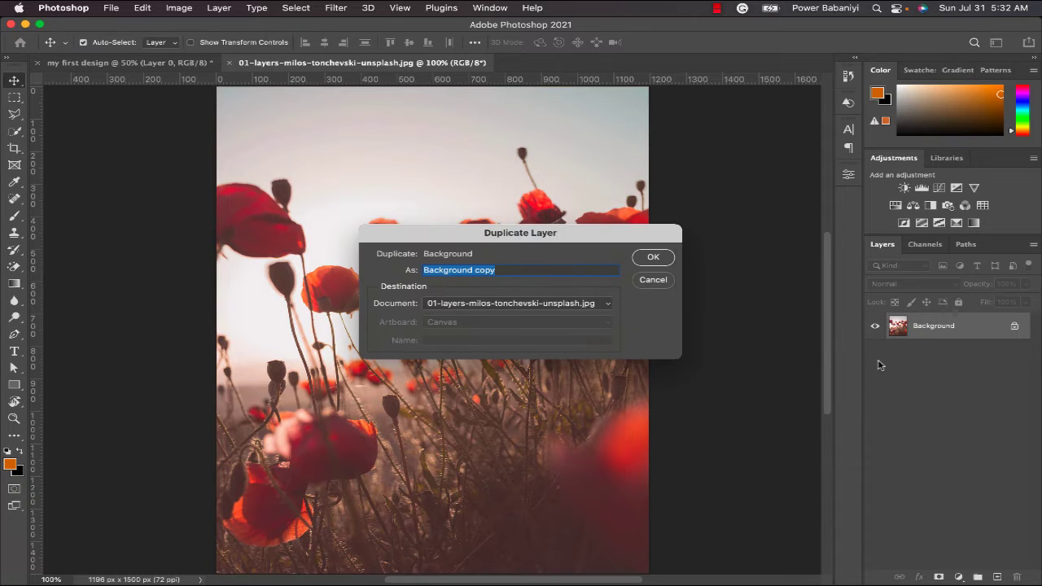
{"action": "left_click", "coordinate": [653, 280]}
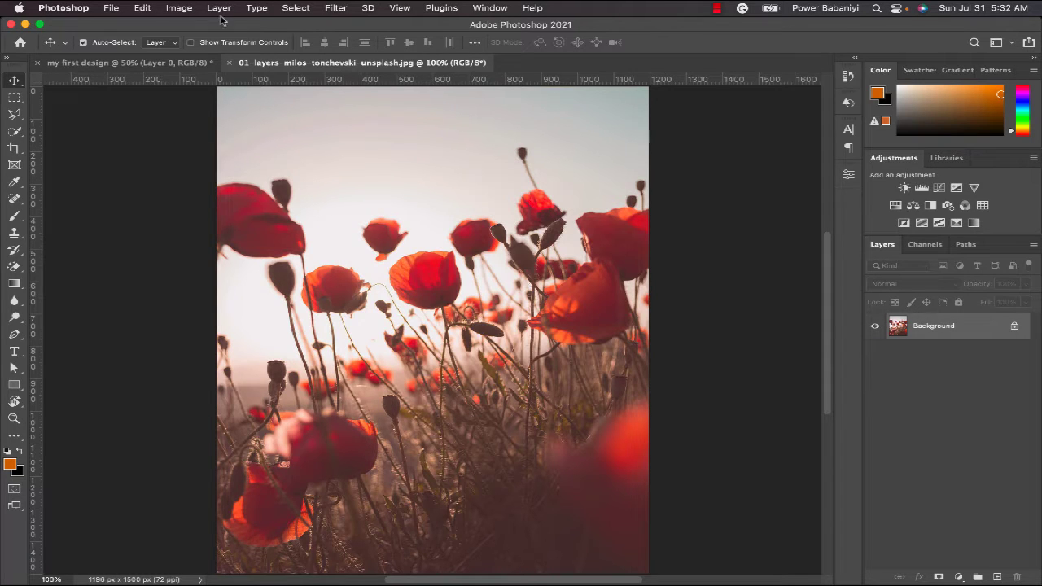
{"action": "left_click", "coordinate": [220, 10]}
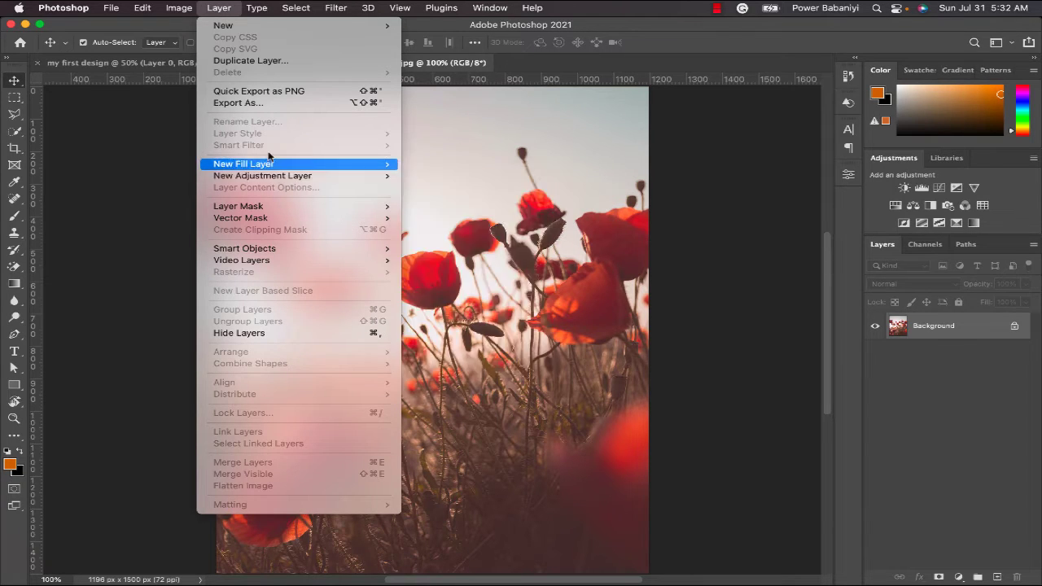
{"action": "mouse_move", "coordinate": [171, 13]}
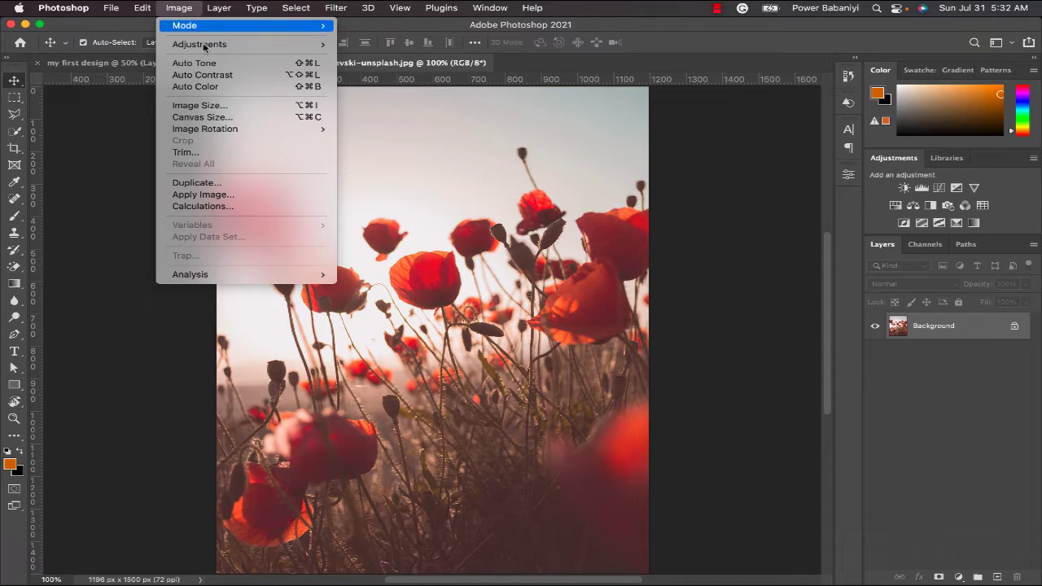
{"action": "mouse_move", "coordinate": [205, 47]}
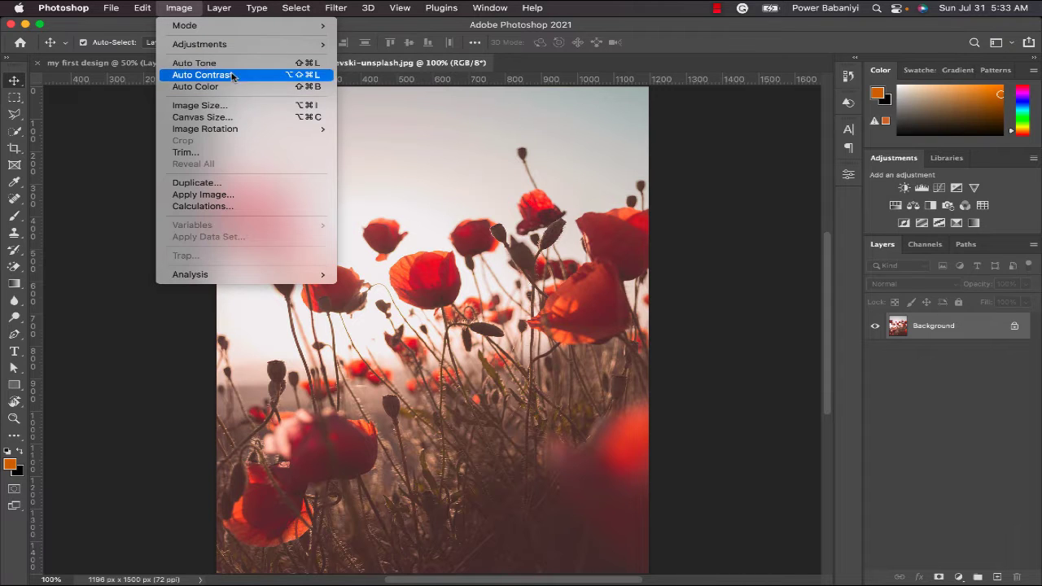
{"action": "left_click", "coordinate": [362, 120]}
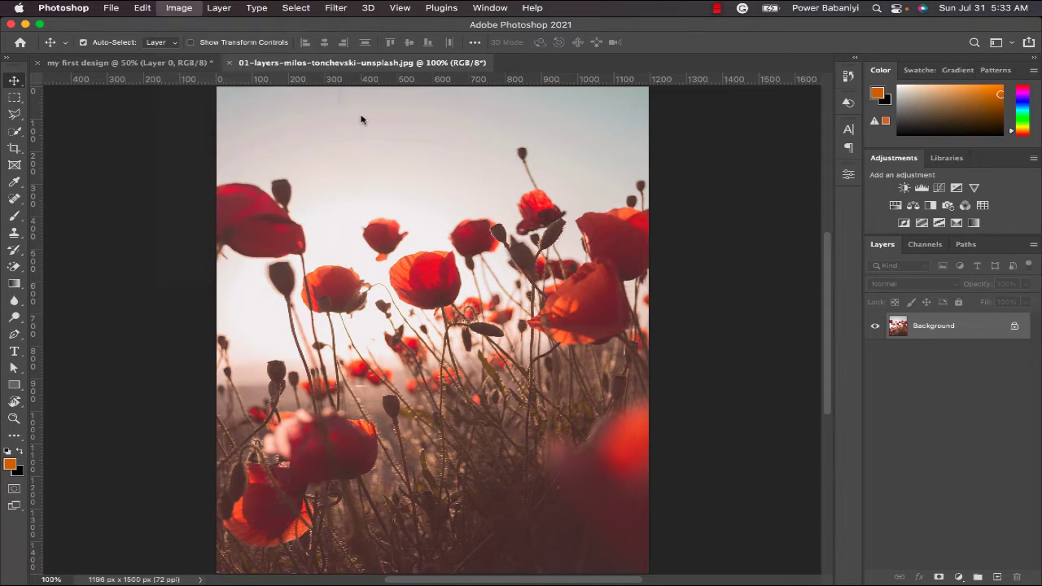
- Duplicate the Background layer as "Auto tone" and apply the Auto Tone correction to the copy
{"action": "right_click", "coordinate": [966, 334]}
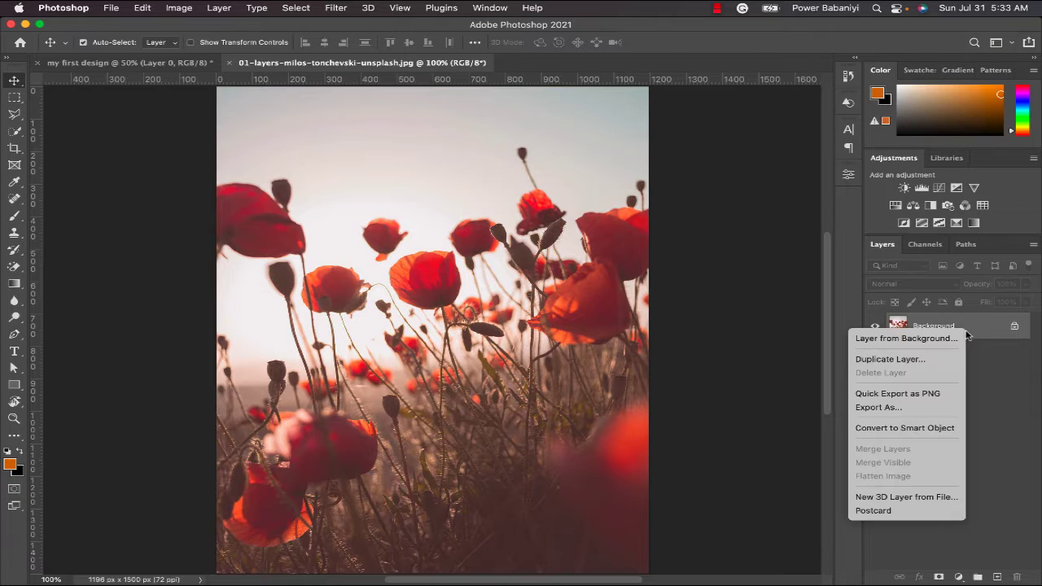
{"action": "left_click", "coordinate": [898, 365]}
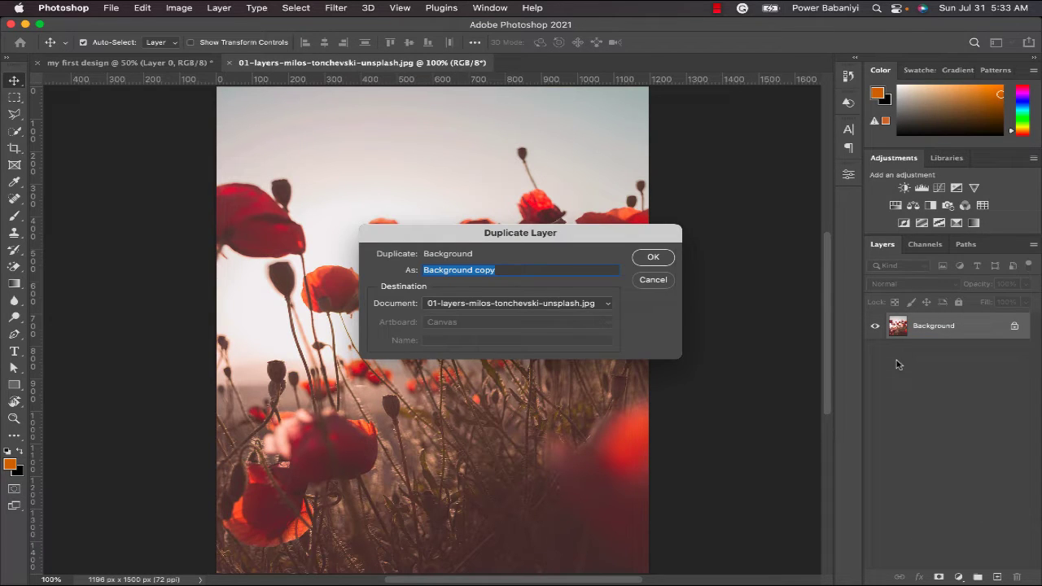
{"action": "type", "text": "Auto t"}
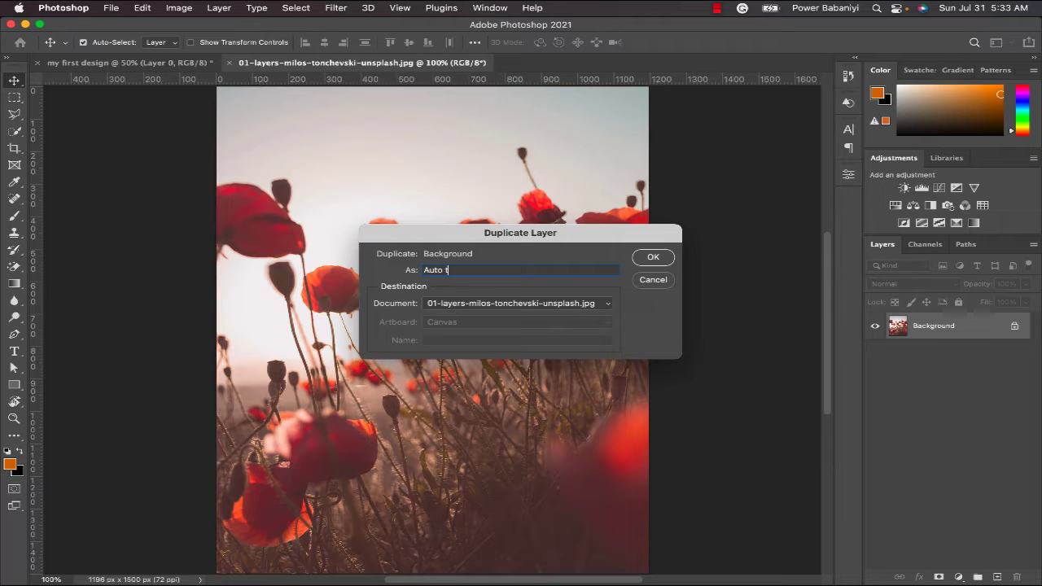
{"action": "type", "text": "one"}
{"action": "key", "text": "Return"}
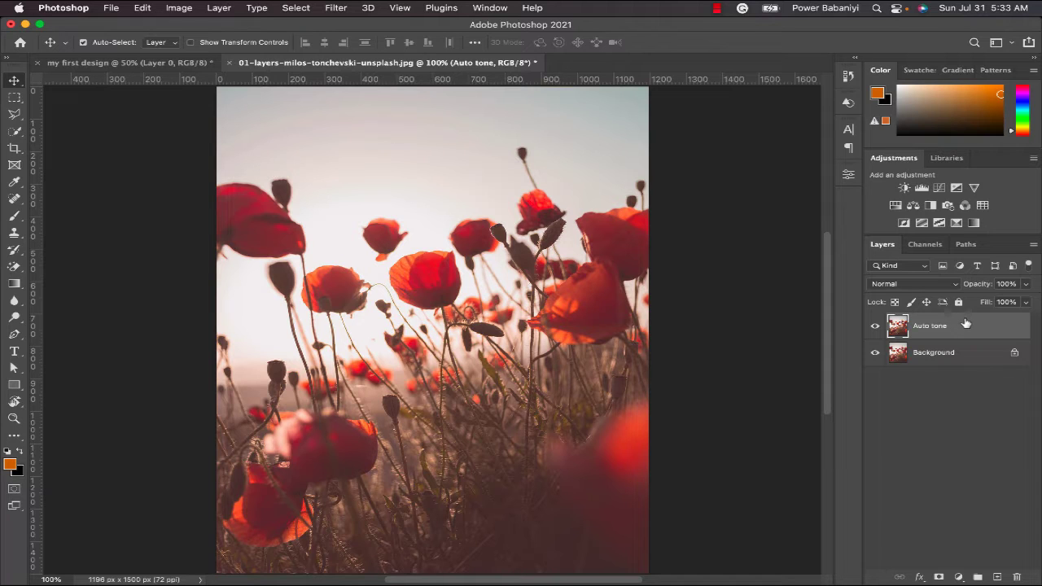
{"action": "left_click", "coordinate": [181, 8]}
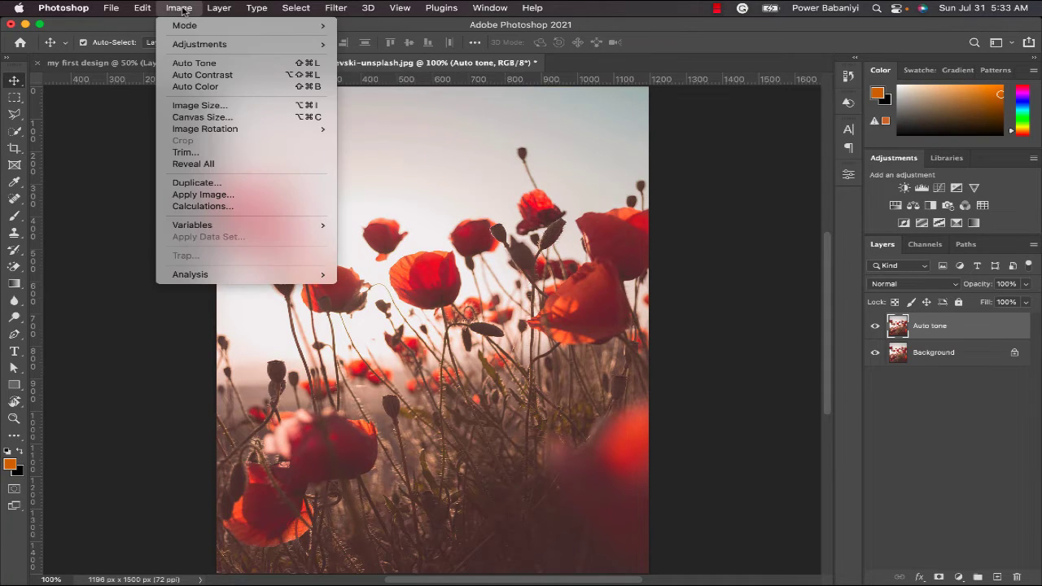
{"action": "left_click", "coordinate": [224, 65]}
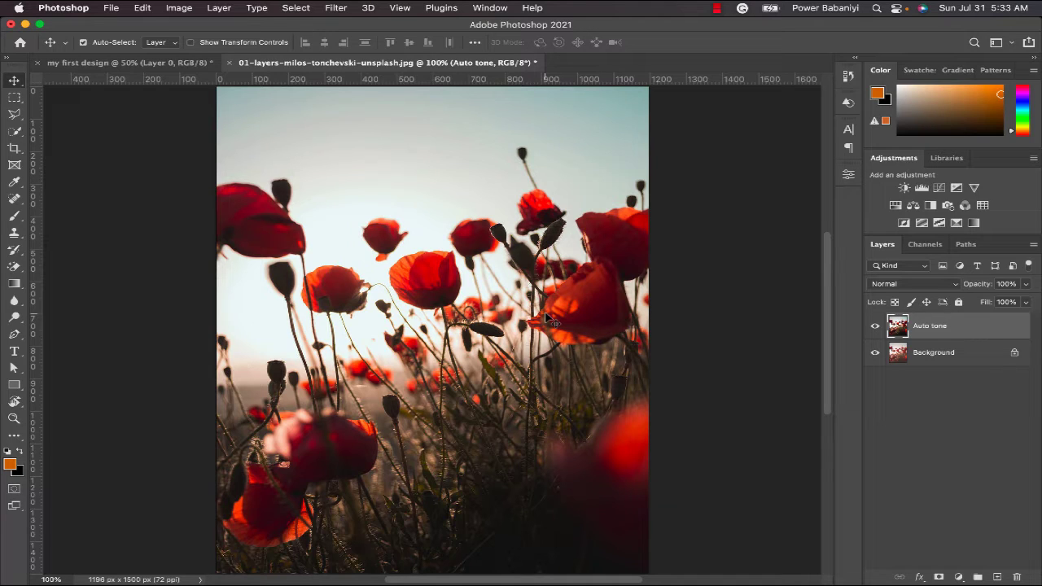
- Compare the photo before and after Auto Tone by repeatedly hiding and showing the Auto tone layer
{"action": "left_click", "coordinate": [877, 329]}
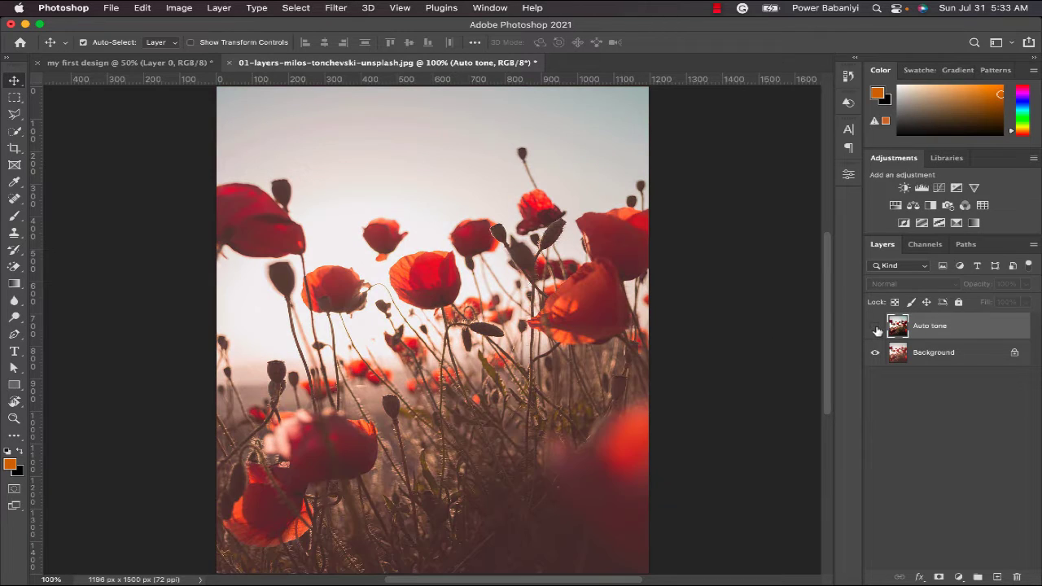
{"action": "left_click", "coordinate": [877, 329]}
{"action": "left_click", "coordinate": [877, 329]}
{"action": "left_click", "coordinate": [877, 329]}
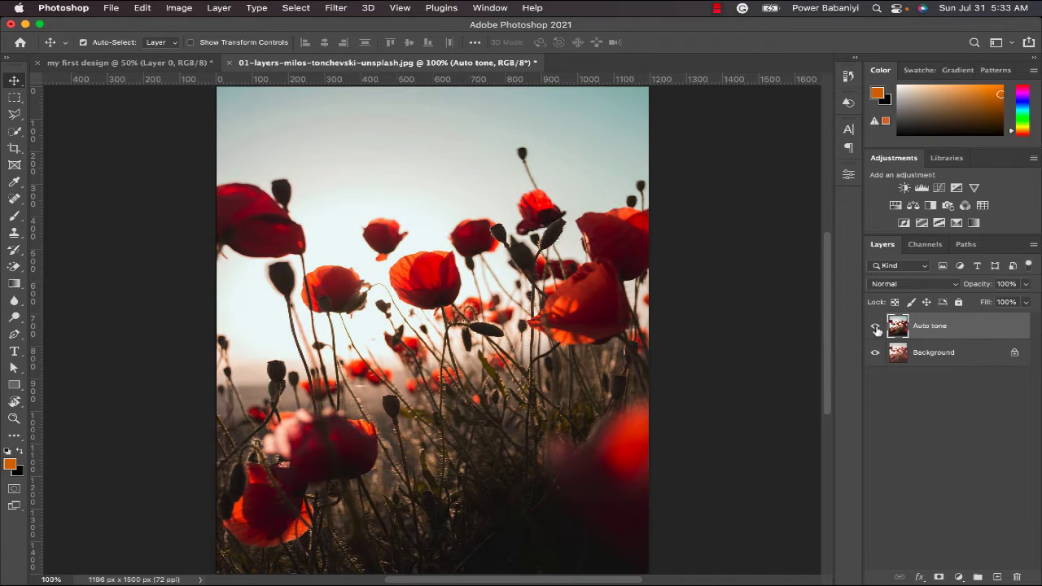
{"action": "left_click", "coordinate": [877, 329]}
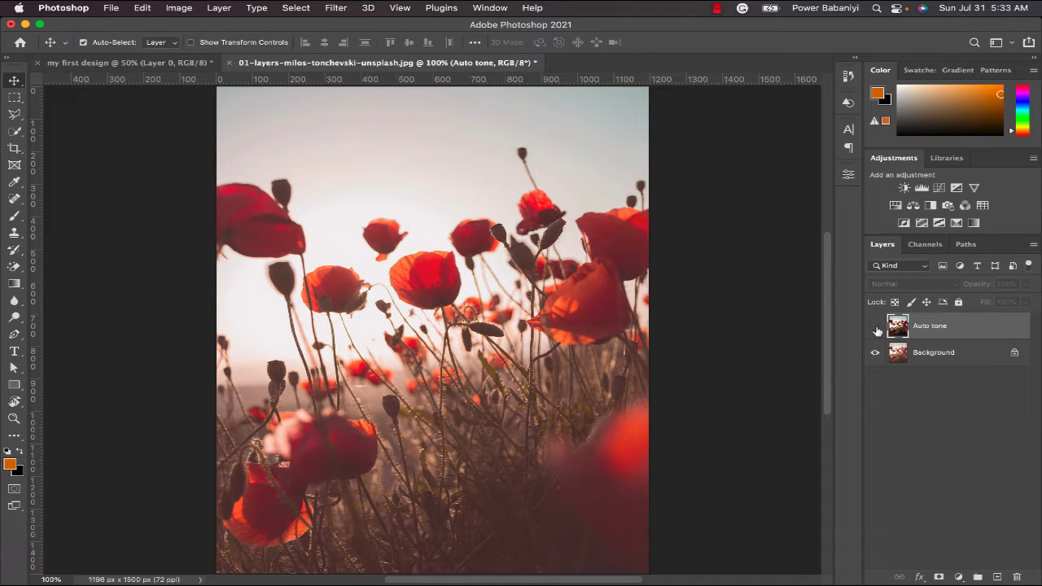
{"action": "left_click", "coordinate": [877, 329]}
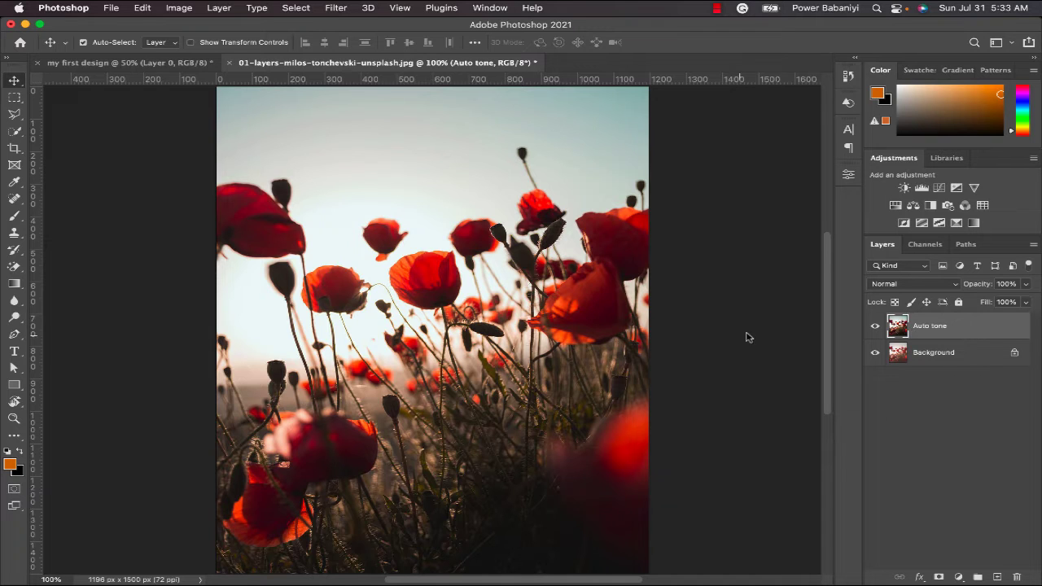
- Hide the Auto tone layer and duplicate the Background layer as "Auto contrast"
{"action": "left_click", "coordinate": [875, 326]}
{"action": "left_click", "coordinate": [929, 359]}
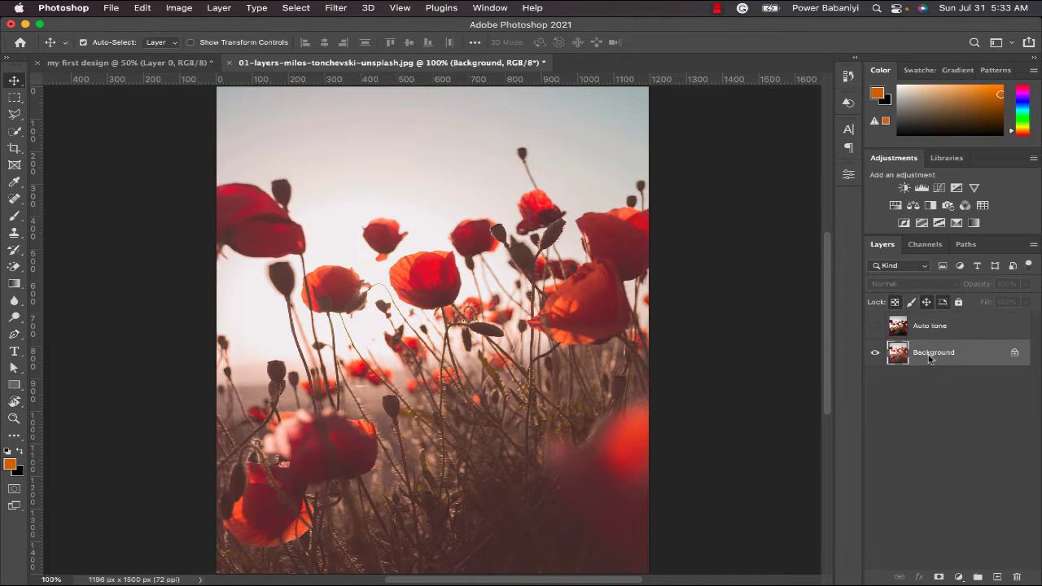
{"action": "right_click", "coordinate": [929, 359]}
{"action": "left_click", "coordinate": [877, 386]}
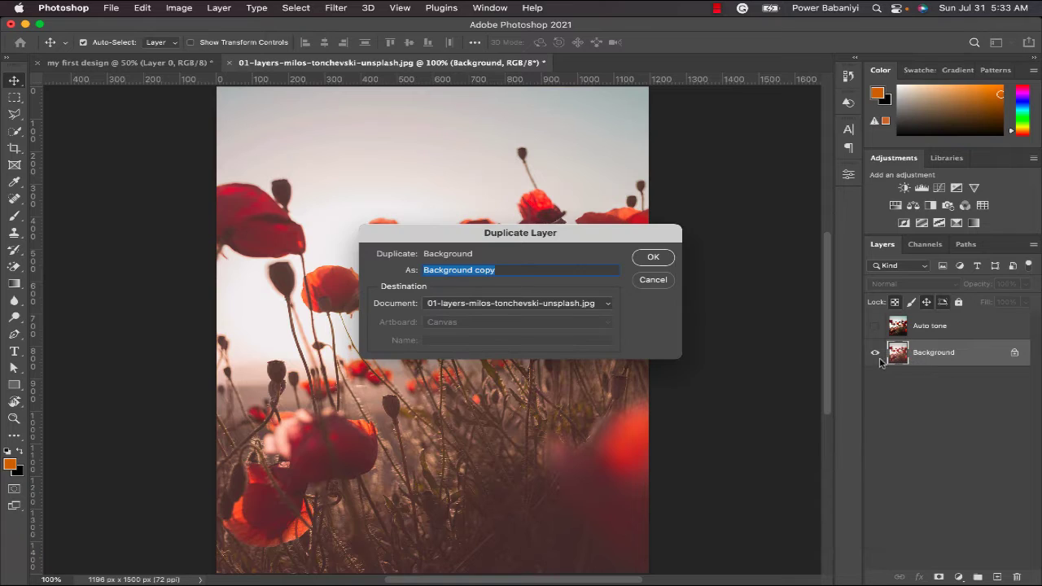
{"action": "type", "text": "Auto contrast"}
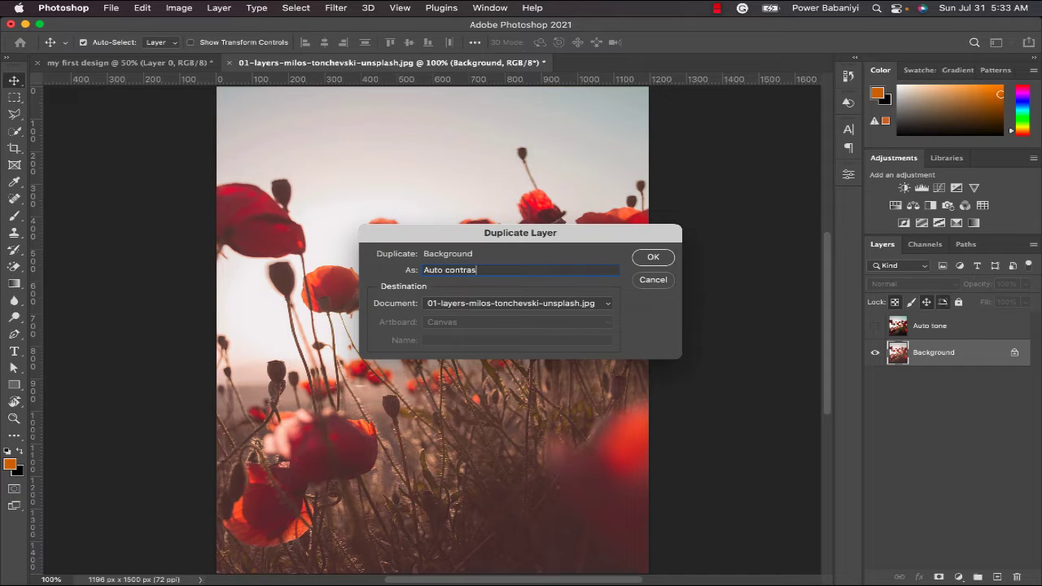
{"action": "left_click", "coordinate": [654, 257]}
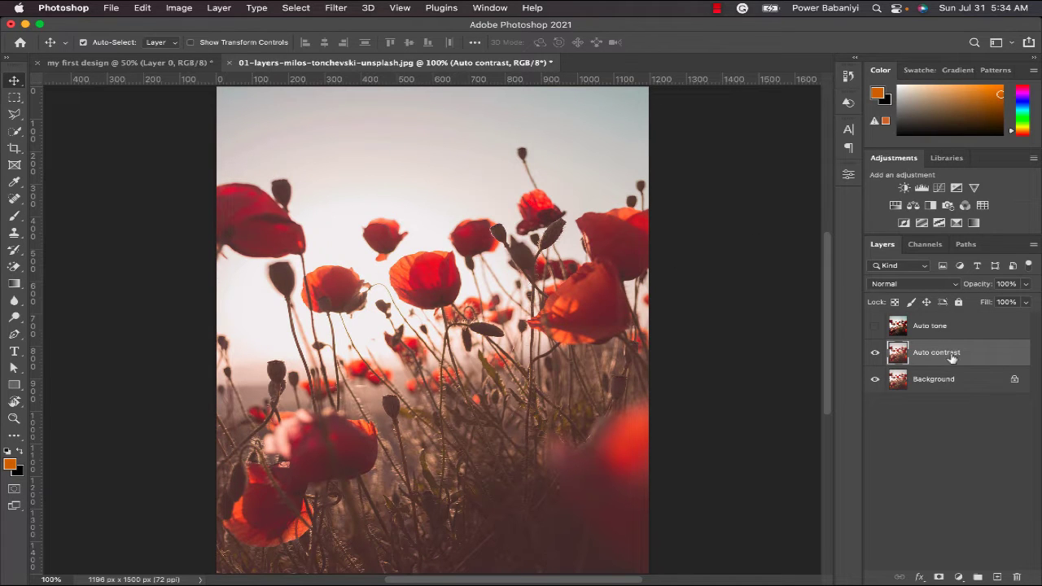
- Apply the Auto Contrast correction to the Auto contrast layer
{"action": "left_click", "coordinate": [184, 8]}
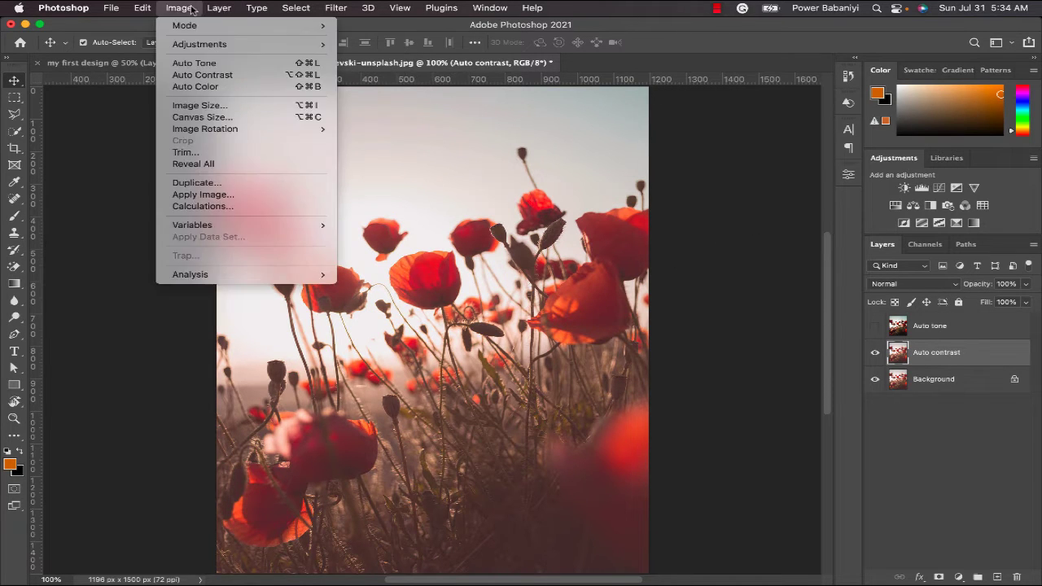
{"action": "left_click", "coordinate": [178, 9]}
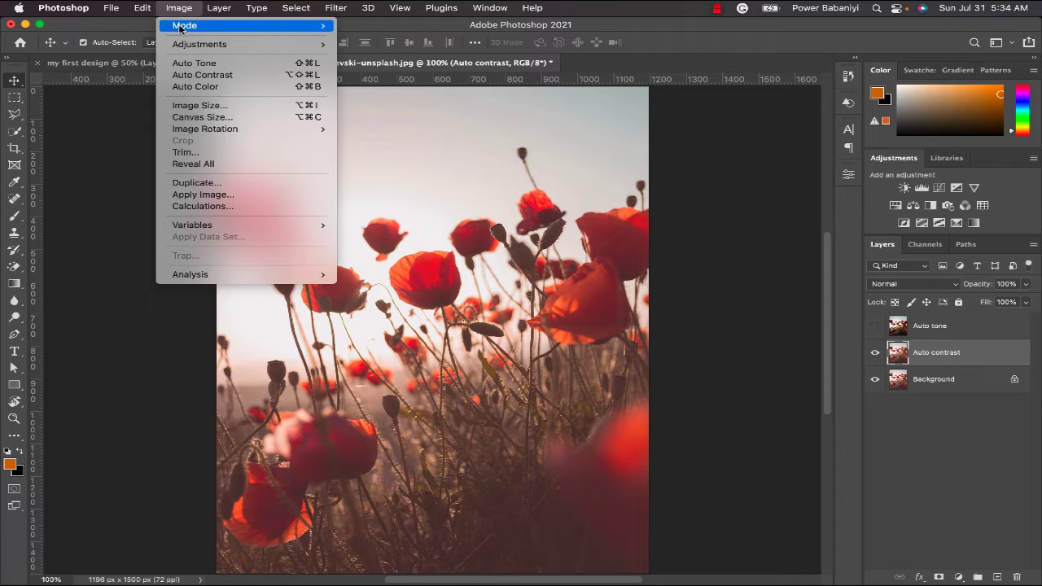
{"action": "left_click", "coordinate": [192, 75]}
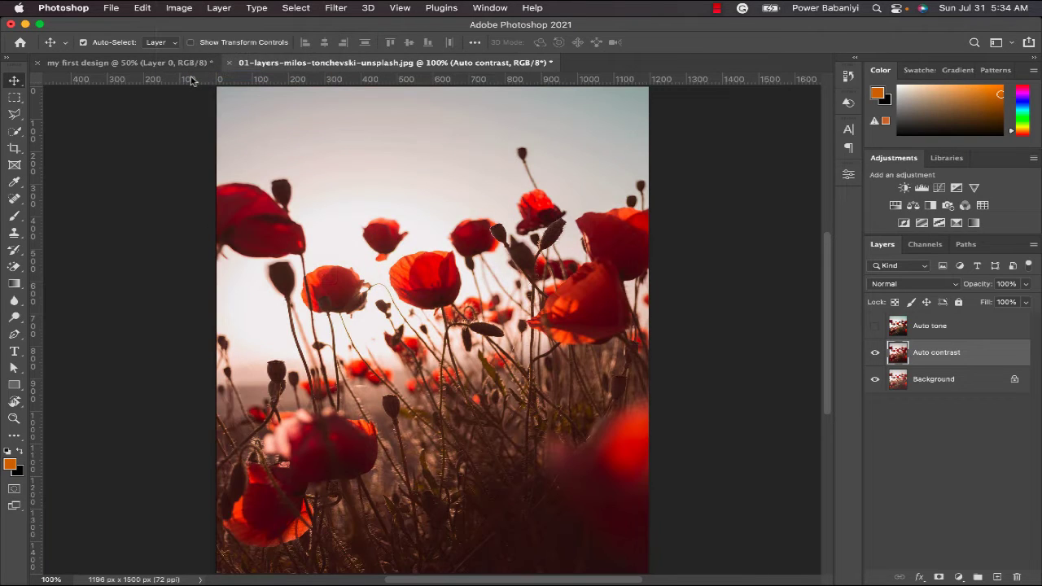
- Compare the Auto contrast layer with the original by toggling its visibility, and show and select the Auto tone layer
{"action": "left_click", "coordinate": [874, 354]}
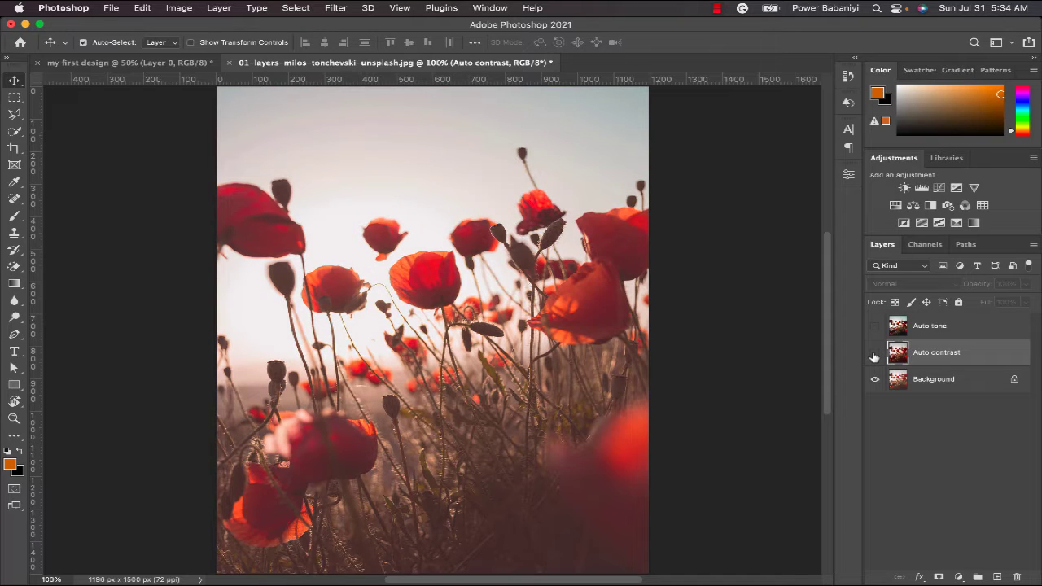
{"action": "left_click", "coordinate": [875, 354]}
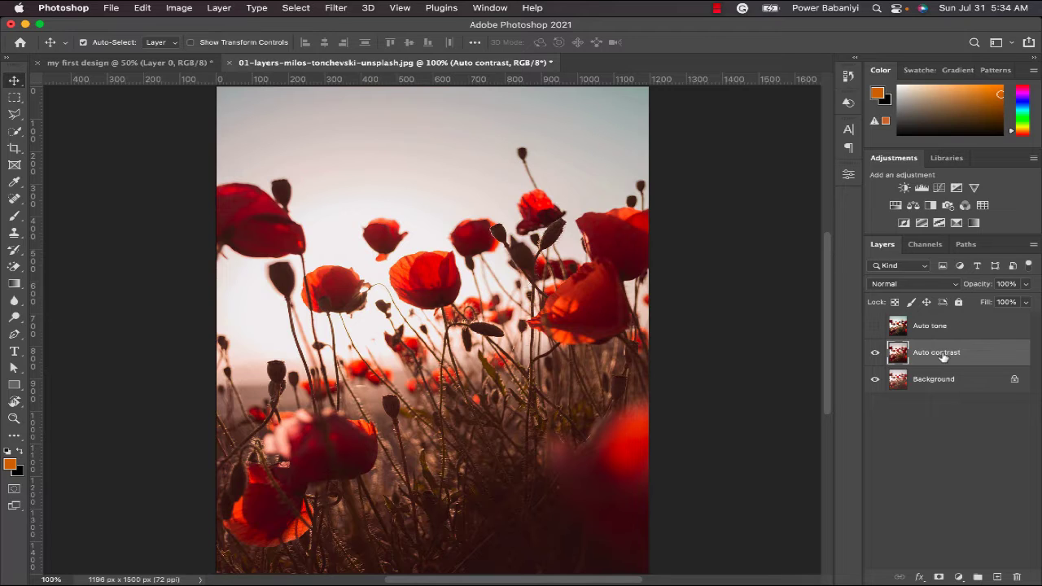
{"action": "left_click", "coordinate": [876, 326]}
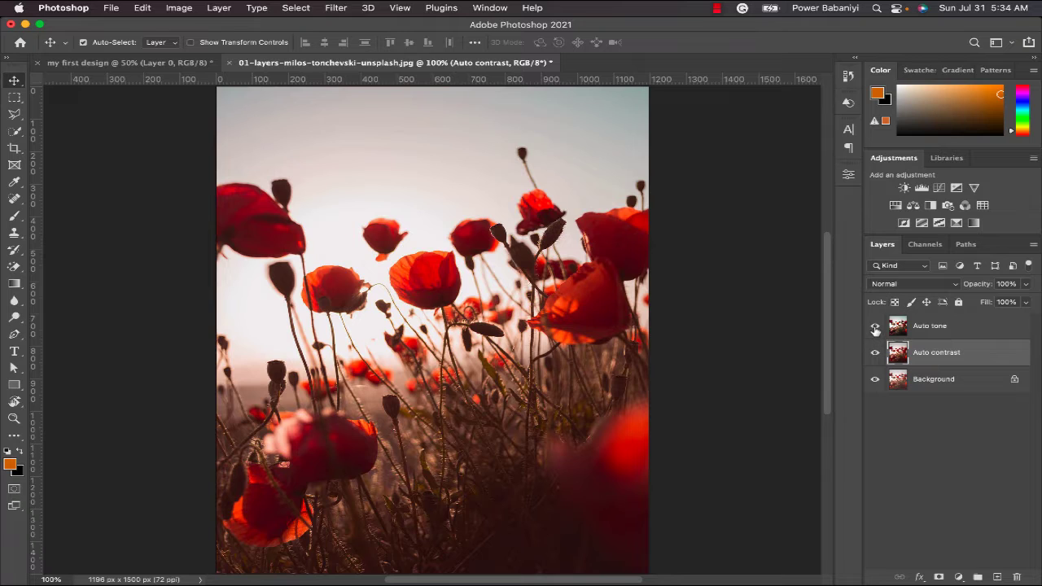
{"action": "left_click", "coordinate": [924, 332]}
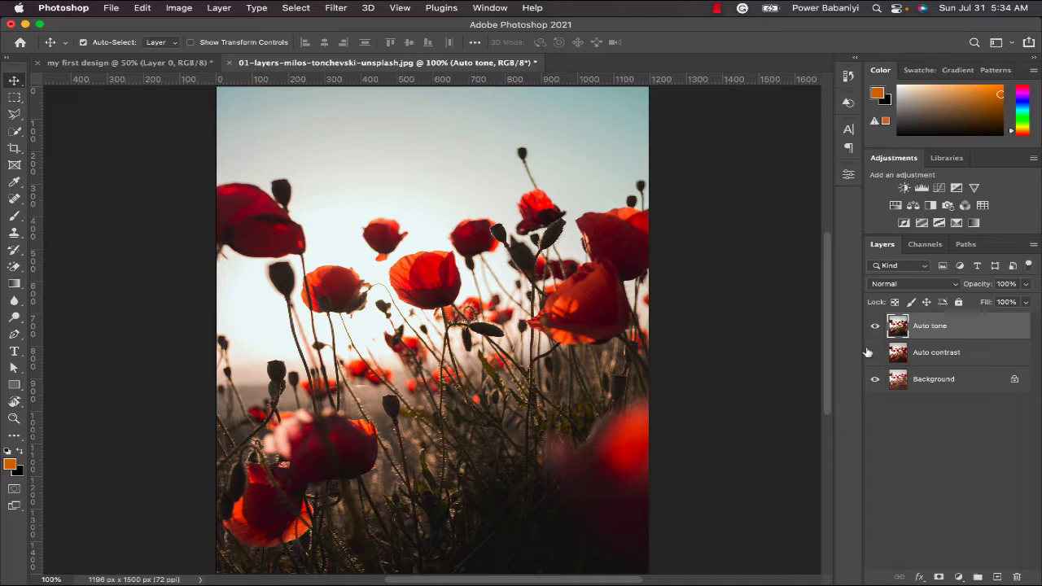
- Hide the Background layer, show the Auto contrast layer, and compare it with Auto tone by toggling the Auto tone layer's visibility
{"action": "left_click", "coordinate": [876, 380]}
{"action": "left_click", "coordinate": [877, 353]}
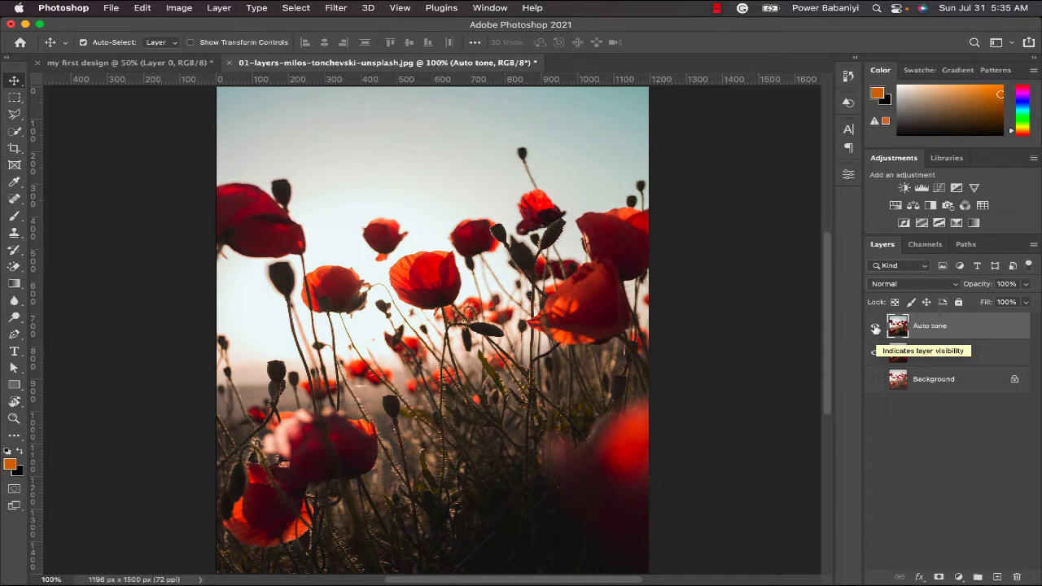
{"action": "left_click", "coordinate": [876, 327]}
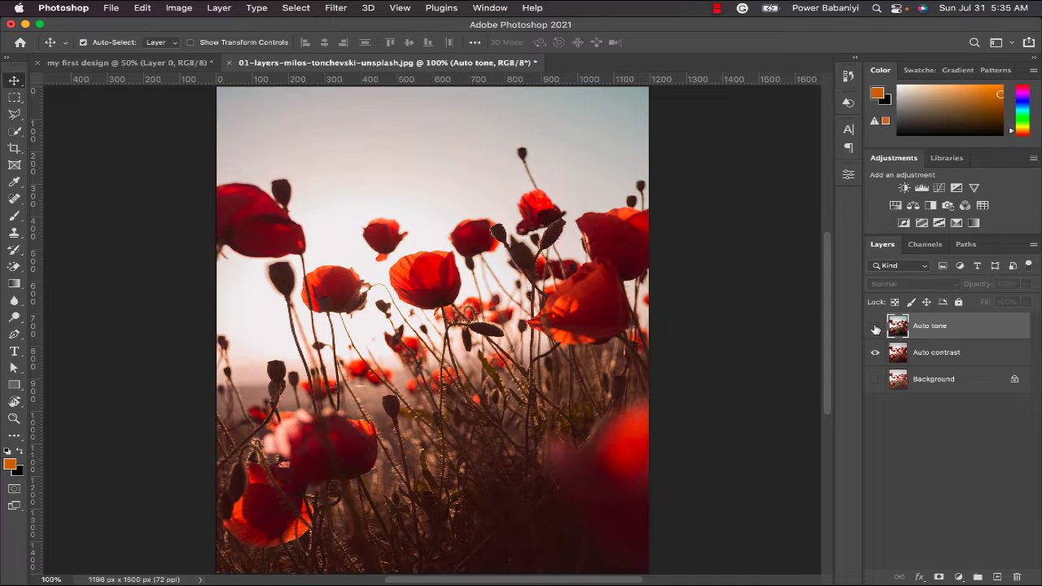
{"action": "left_click", "coordinate": [876, 327]}
{"action": "left_click", "coordinate": [875, 328]}
{"action": "left_click", "coordinate": [875, 327]}
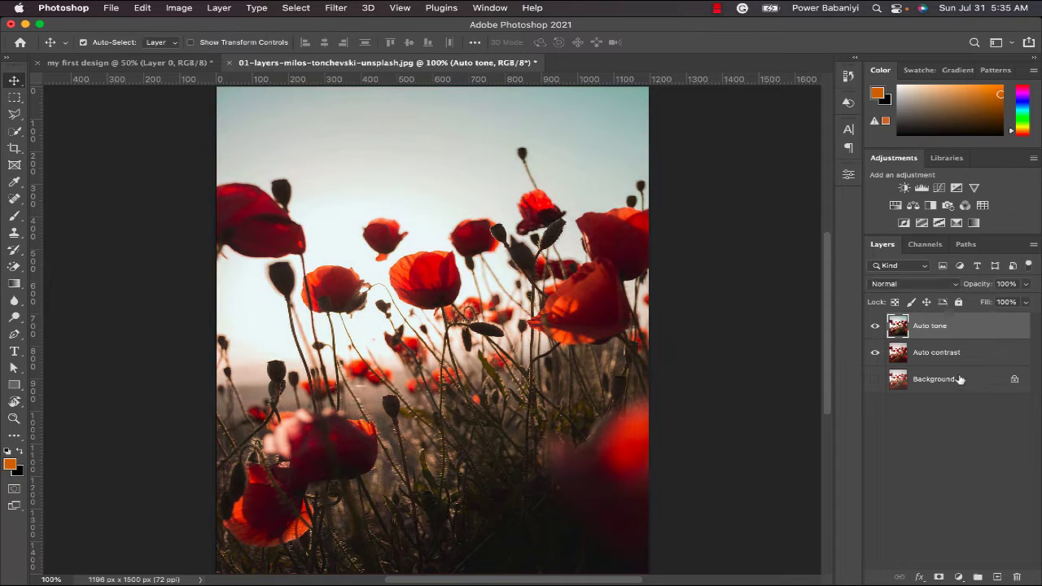
- Show the Background layer again and duplicate it as "Auto color"
{"action": "left_click", "coordinate": [876, 379]}
{"action": "right_click", "coordinate": [916, 386]}
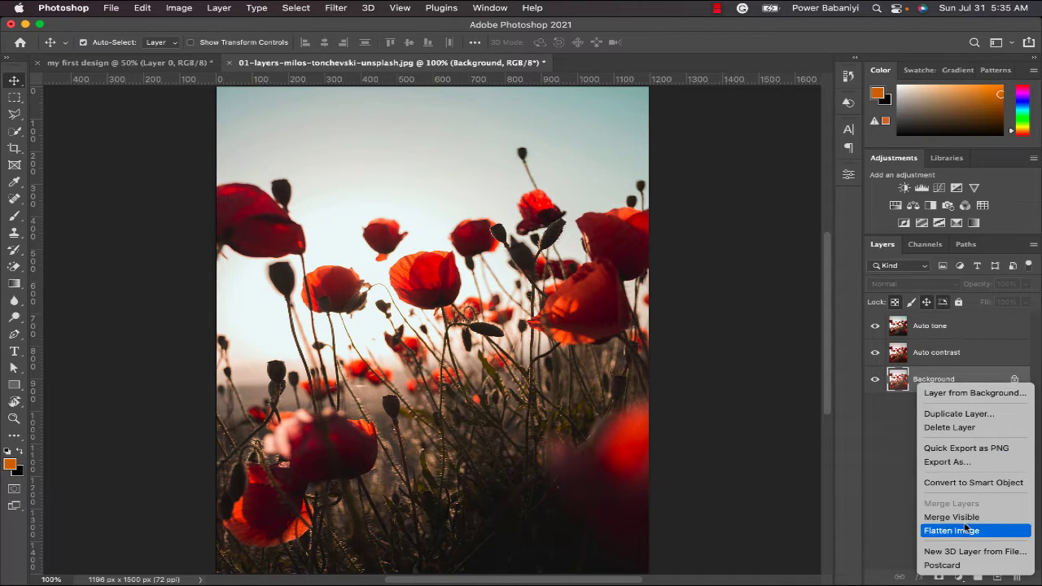
{"action": "left_click", "coordinate": [959, 413]}
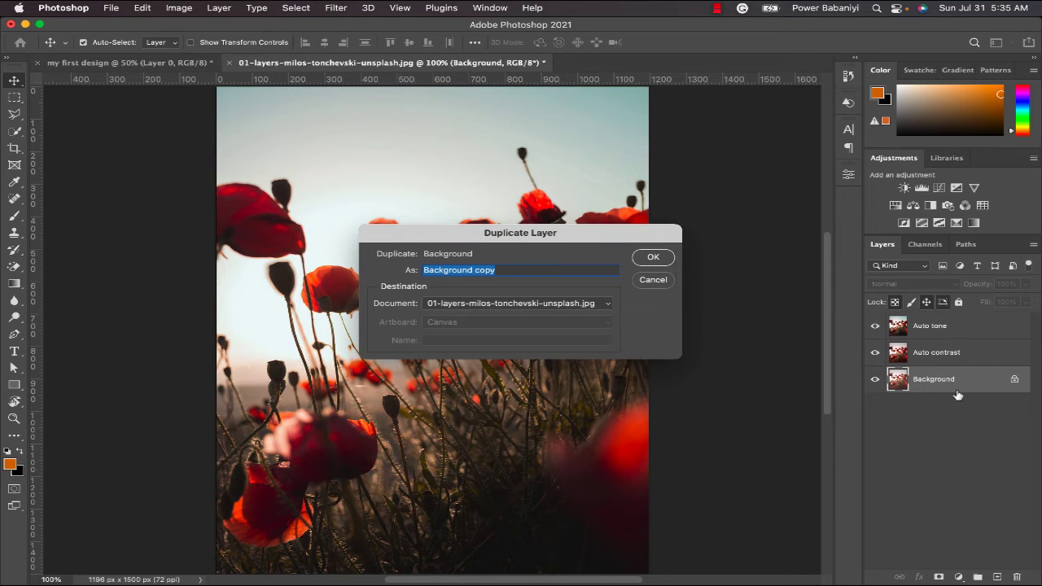
{"action": "type", "text": "Aut colo"}
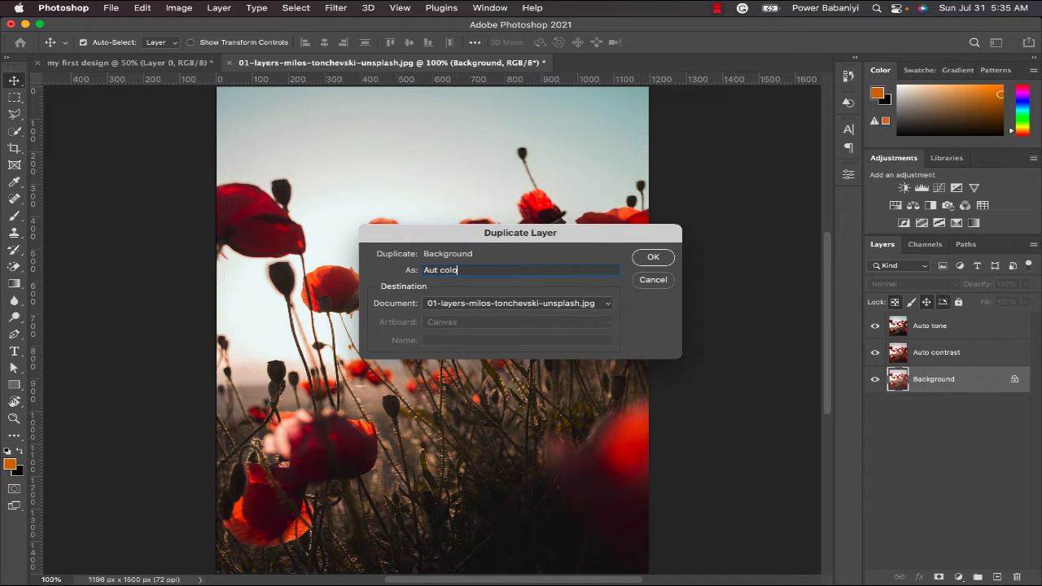
{"action": "key", "text": "BackSpace"}
{"action": "key", "text": "BackSpace"}
{"action": "key", "text": "BackSpace"}
{"action": "type", "text": "o co"}
{"action": "left_click", "coordinate": [653, 257]}
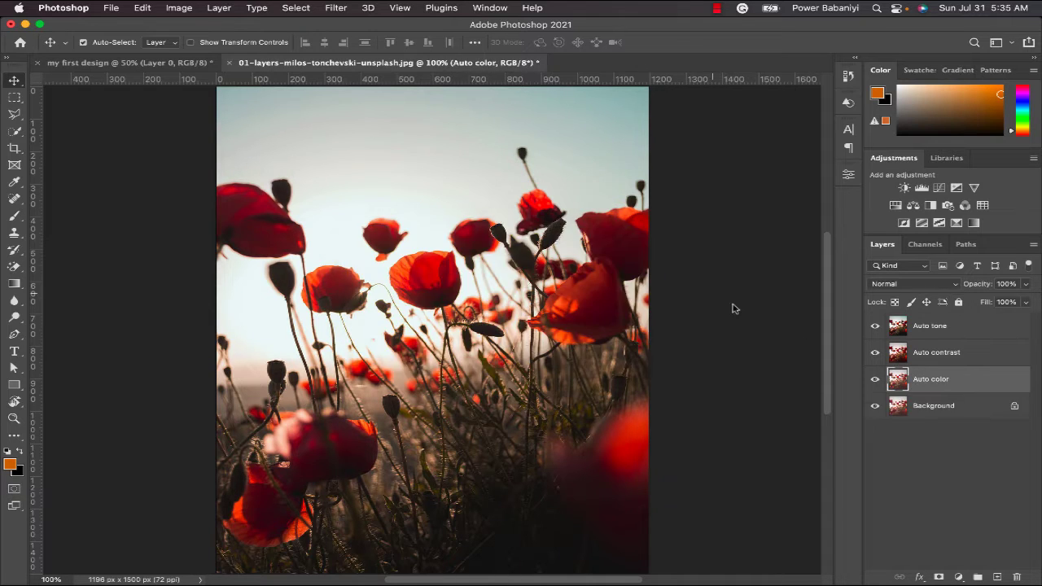
- Hide the Auto tone and Auto contrast layers and apply the Auto Color correction to the Auto color layer
{"action": "left_click_drag", "start_coordinate": [875, 326], "coordinate": [875, 352]}
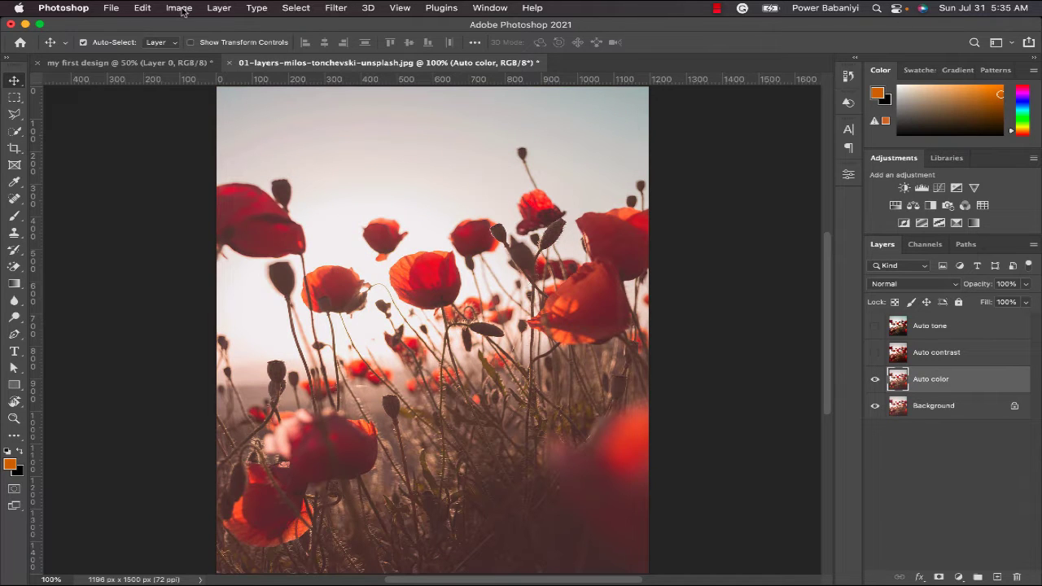
{"action": "left_click", "coordinate": [183, 9]}
{"action": "left_click", "coordinate": [201, 87]}
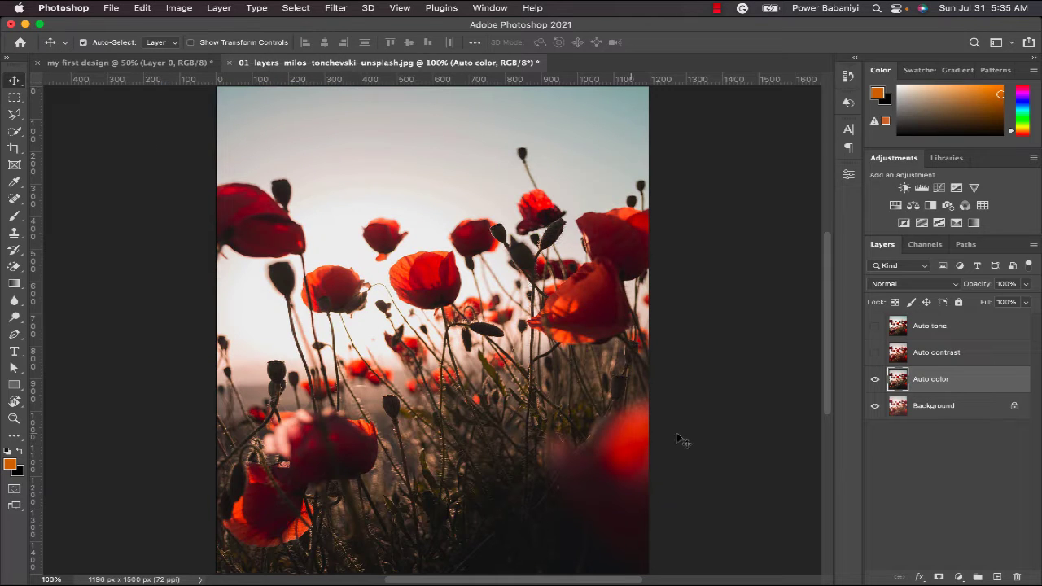
- Compare the Auto tone and Auto color results by toggling the Auto tone layer's visibility, leaving it shown
{"action": "left_click", "coordinate": [877, 327]}
{"action": "left_click", "coordinate": [876, 327]}
{"action": "left_click", "coordinate": [876, 327]}
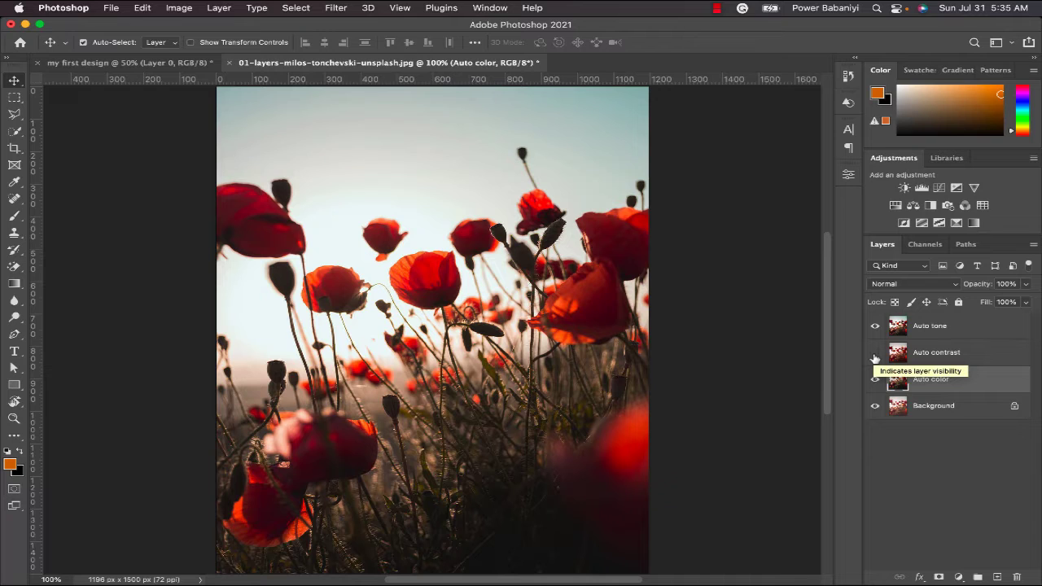
- Switch to Finder and open the portrait DSC_7588.JPG from the photo subfolder of Pictures in Photoshop
{"action": "key", "text": "super+Tab"}
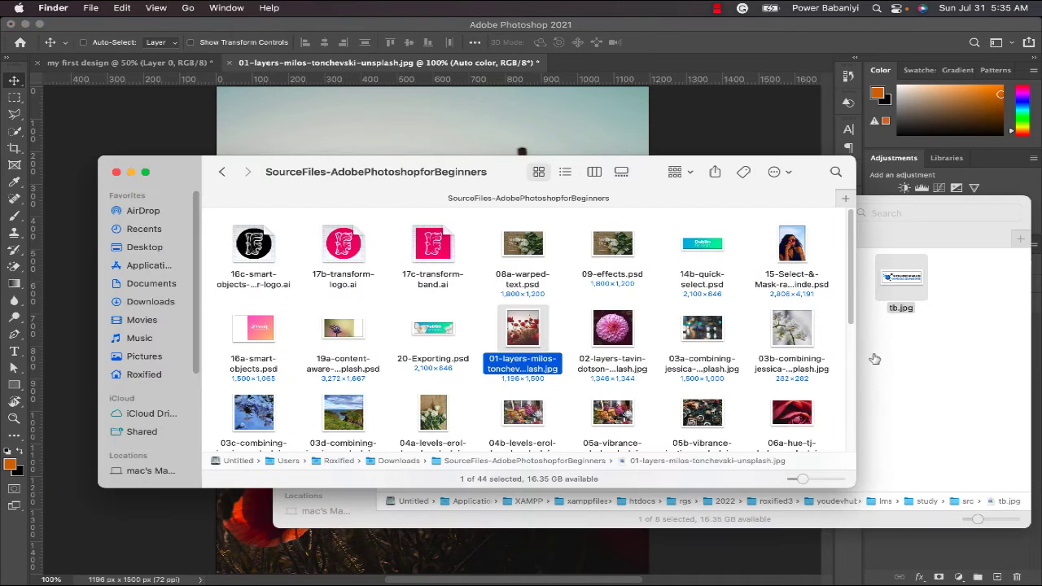
{"action": "left_click", "coordinate": [219, 172]}
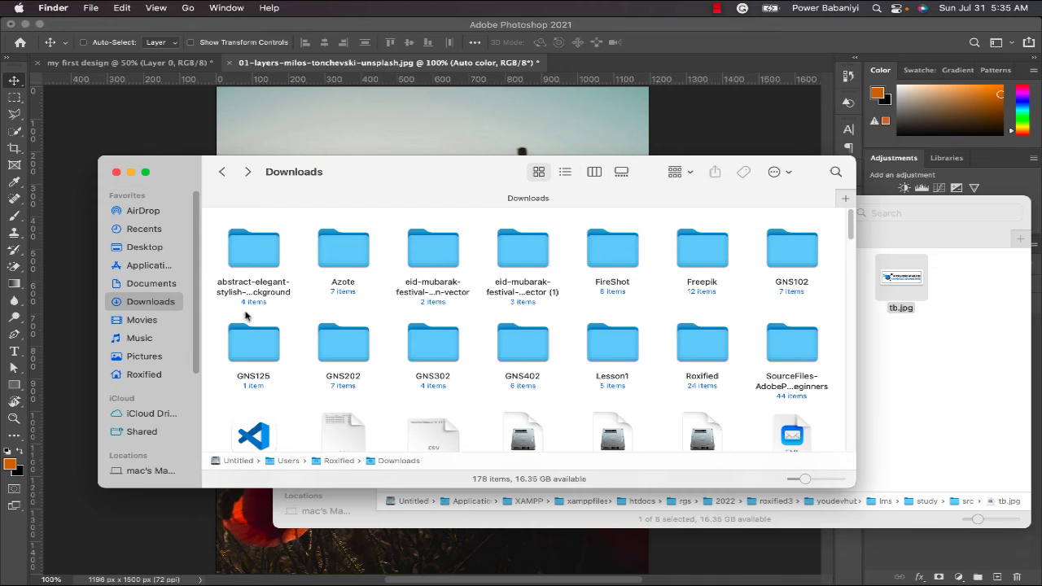
{"action": "left_click", "coordinate": [150, 357]}
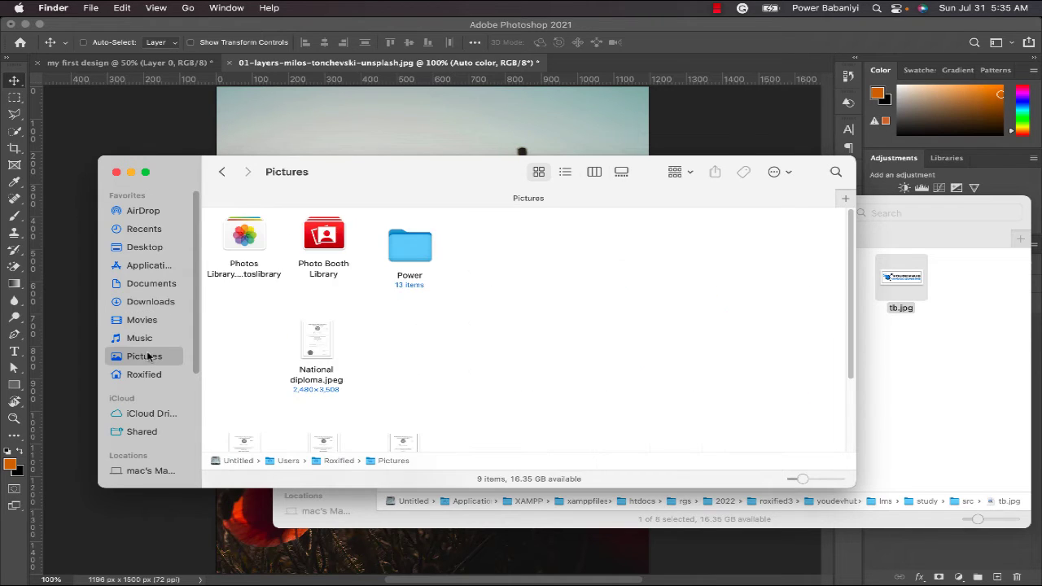
{"action": "double_click", "coordinate": [413, 254]}
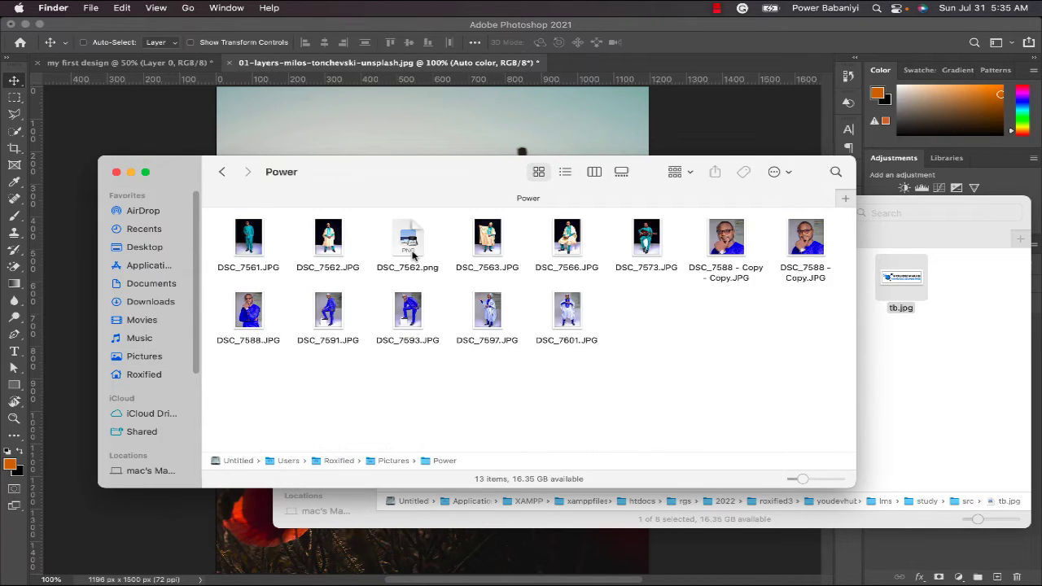
{"action": "left_click", "coordinate": [252, 310]}
{"action": "right_click", "coordinate": [252, 309]}
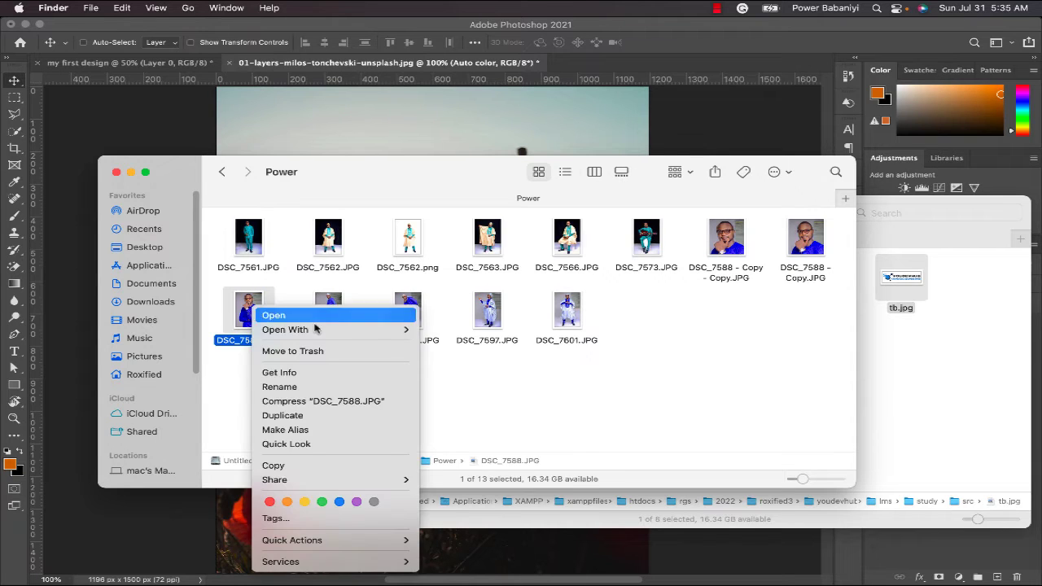
{"action": "mouse_move", "coordinate": [330, 334]}
{"action": "left_click", "coordinate": [463, 351]}
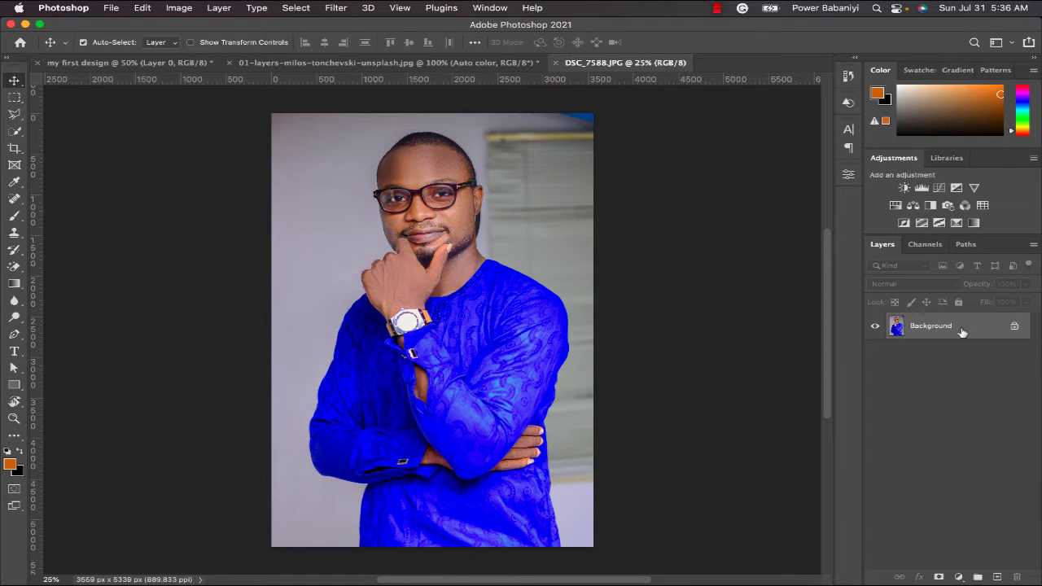
- Duplicate the portrait's Background layer with the default name, and duplicate that copy as "auto tone"
{"action": "right_click", "coordinate": [917, 322]}
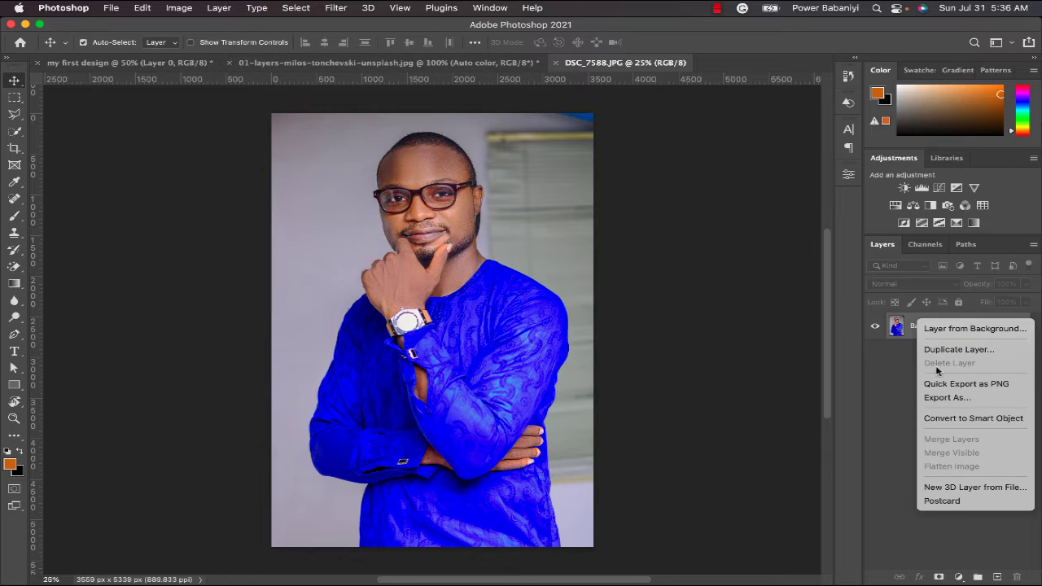
{"action": "left_click", "coordinate": [946, 350]}
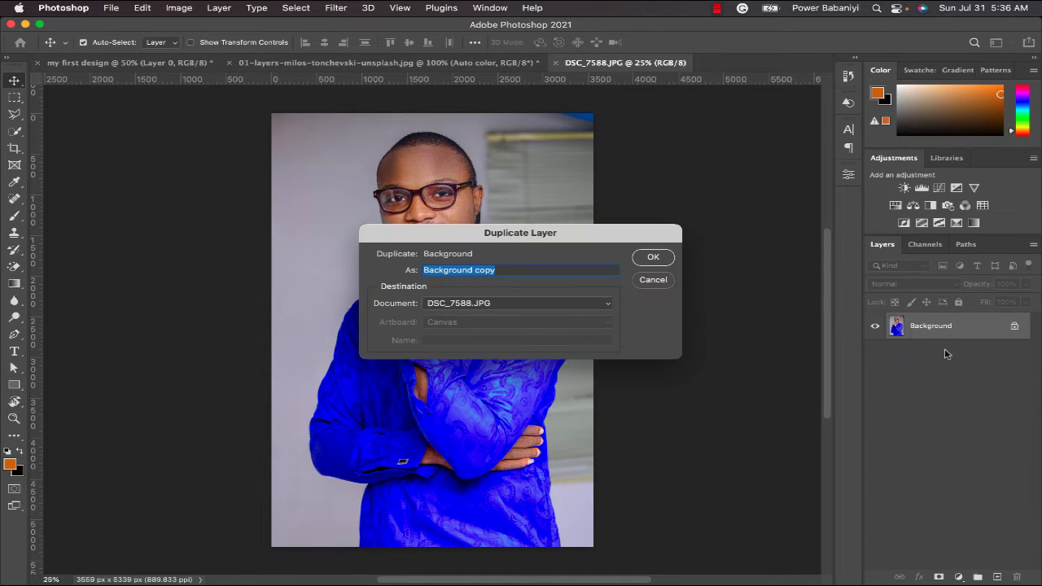
{"action": "key", "text": "Return"}
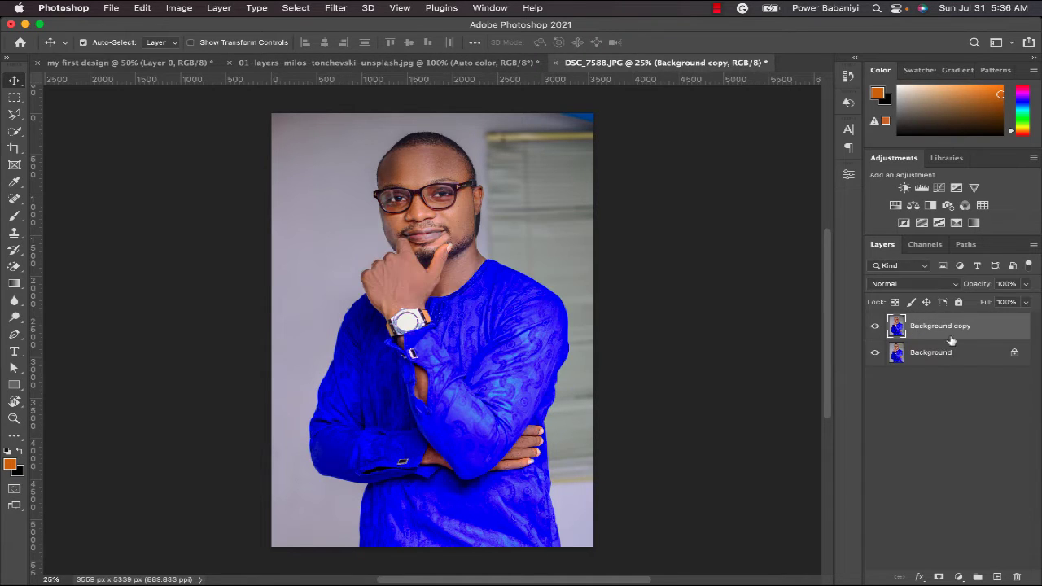
{"action": "right_click", "coordinate": [953, 336]}
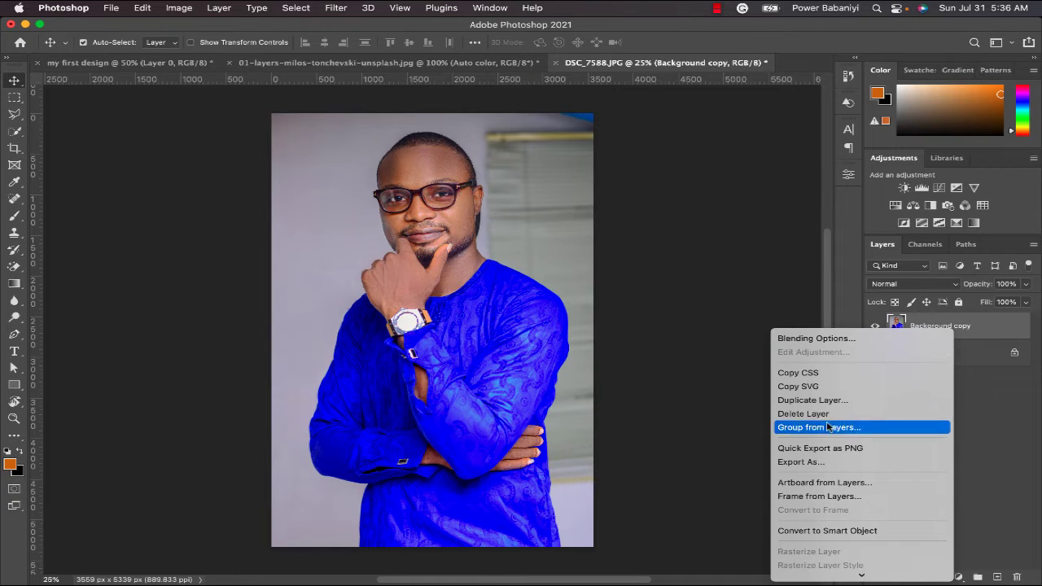
{"action": "left_click", "coordinate": [834, 399]}
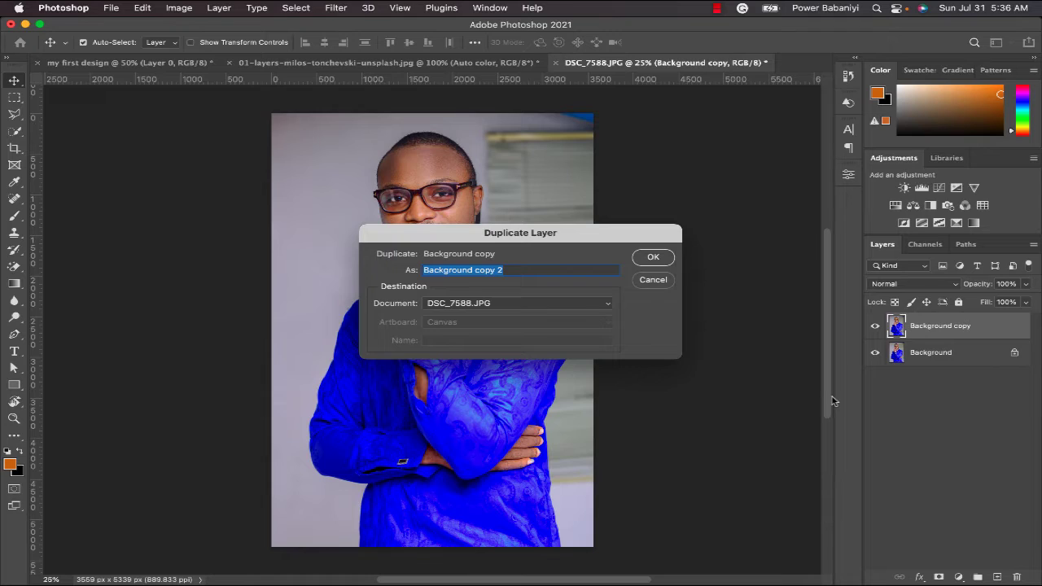
{"action": "type", "text": "auto tone"}
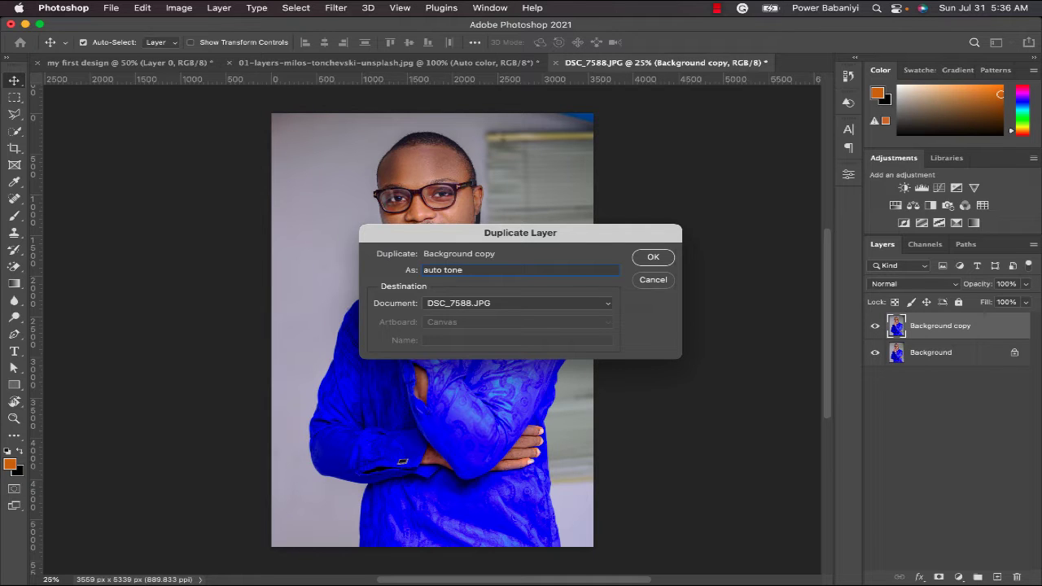
{"action": "key", "text": "Return"}
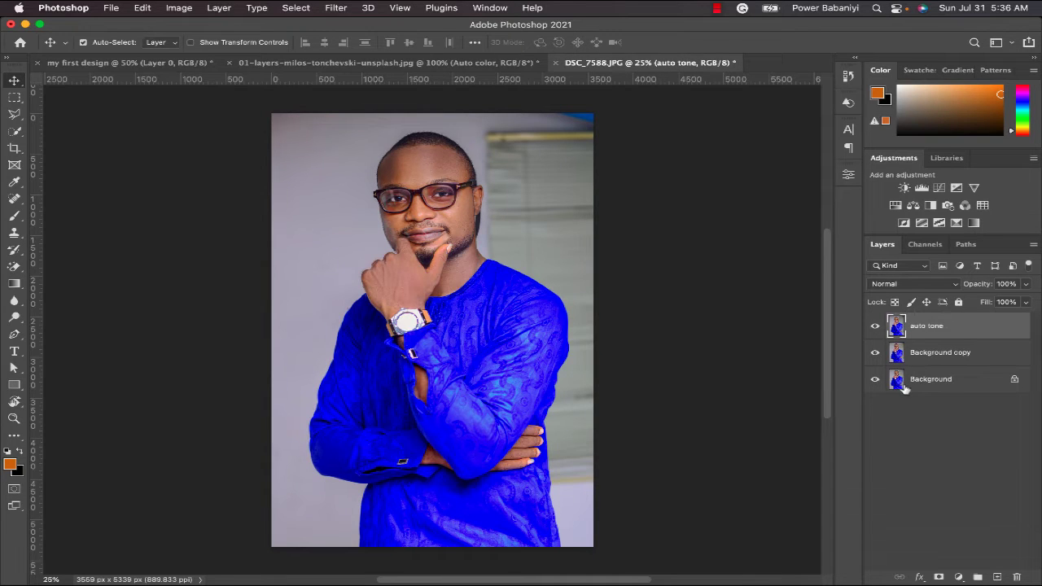
- Rename the Background copy layer as "auto contrast"
{"action": "left_click", "coordinate": [933, 359]}
{"action": "double_click", "coordinate": [932, 353]}
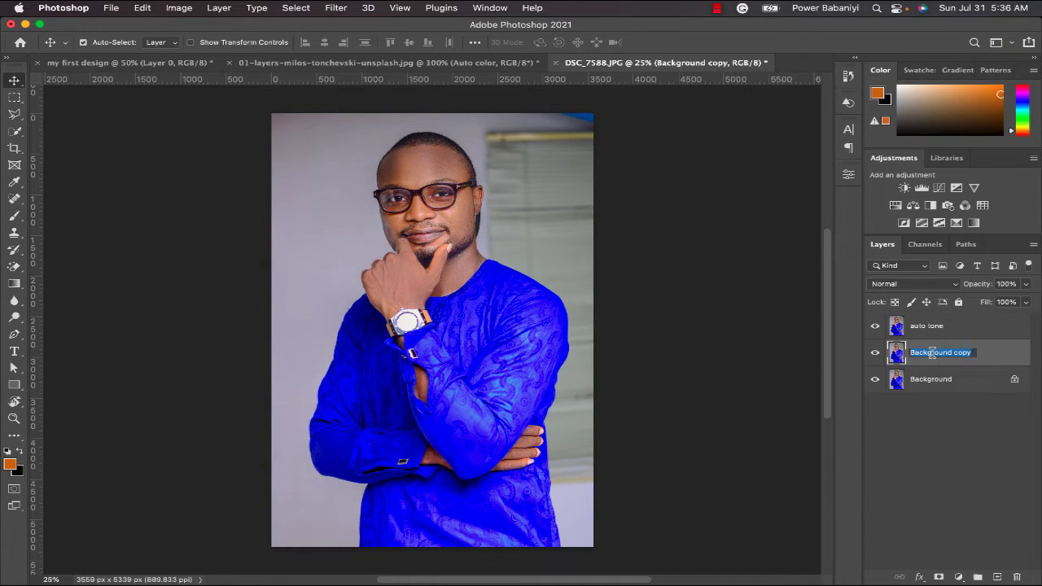
{"action": "type", "text": "auto contrast"}
{"action": "key", "text": "Return"}
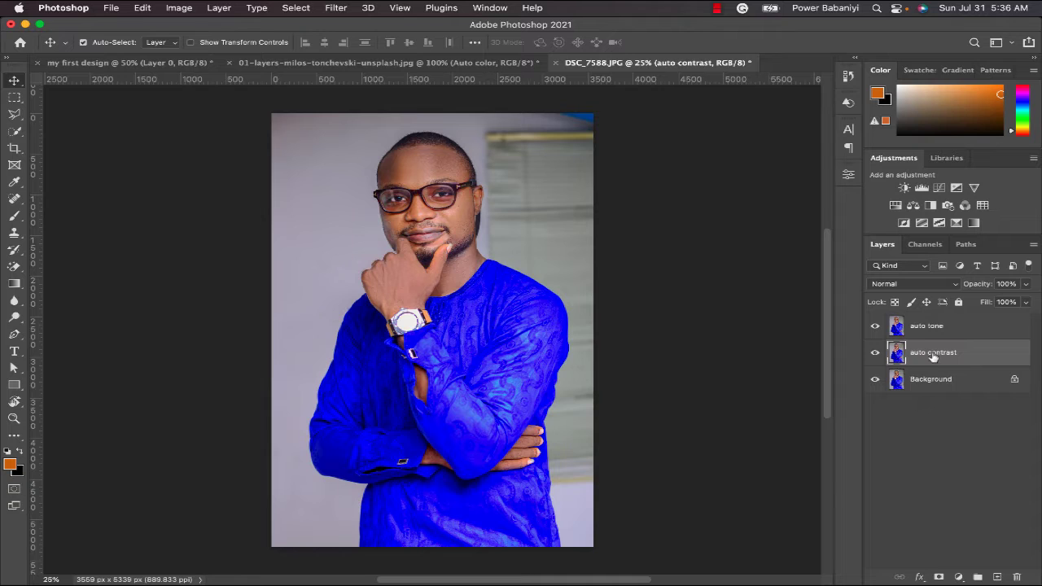
- Duplicate the auto contrast layer as "auto color"
{"action": "right_click", "coordinate": [932, 354]}
{"action": "left_click", "coordinate": [822, 422]}
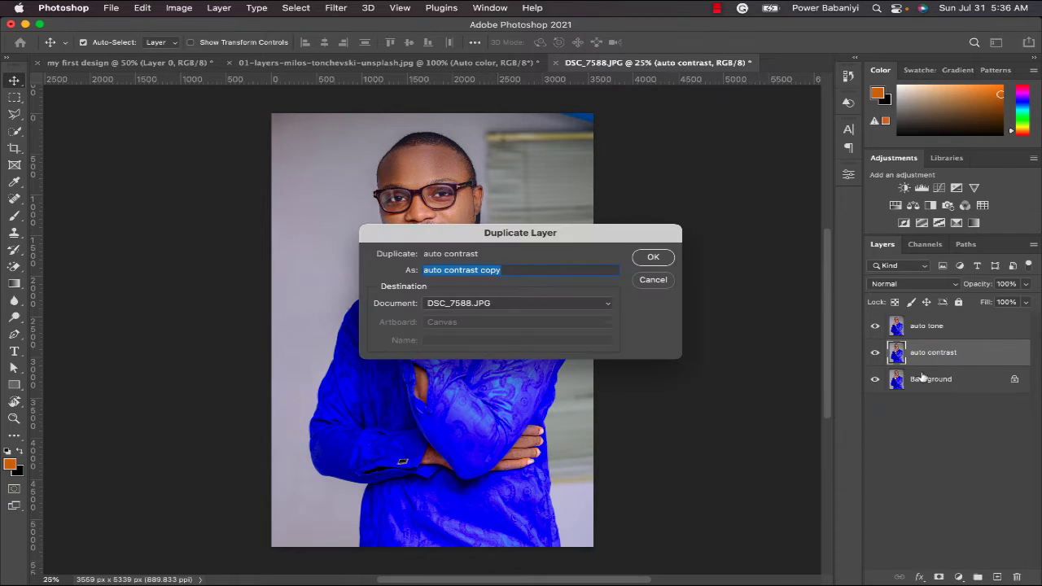
{"action": "type", "text": "aut"}
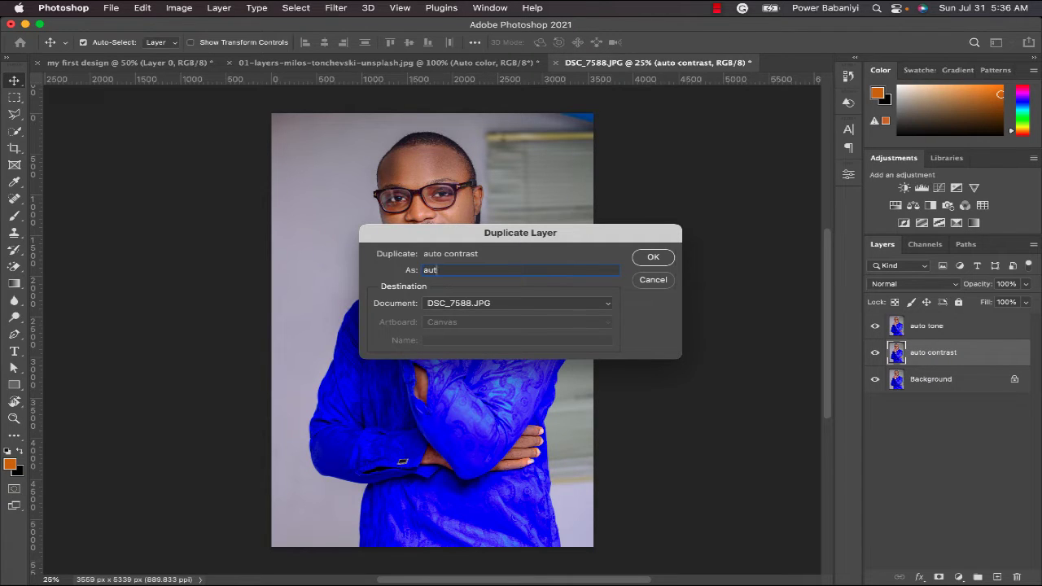
{"action": "type", "text": "o color"}
{"action": "key", "text": "Return"}
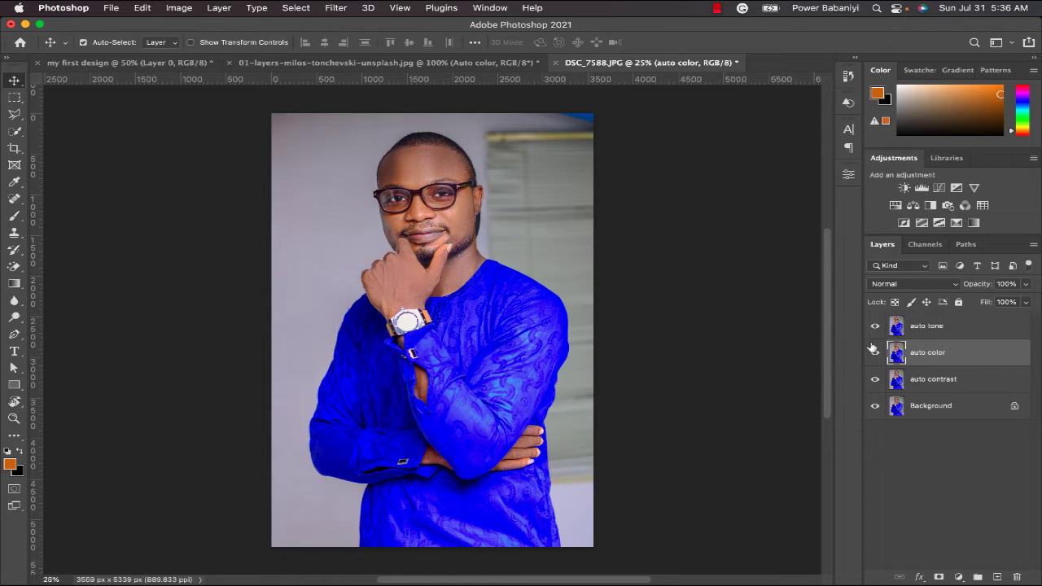
- Apply the Auto Tone correction to the portrait's auto tone layer
{"action": "left_click", "coordinate": [921, 325]}
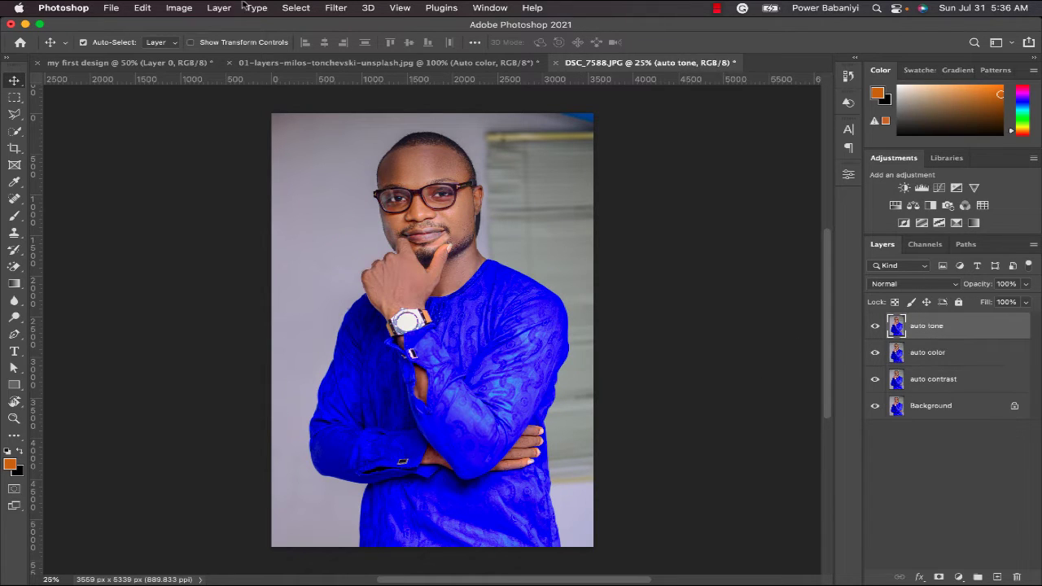
{"action": "left_click", "coordinate": [189, 10]}
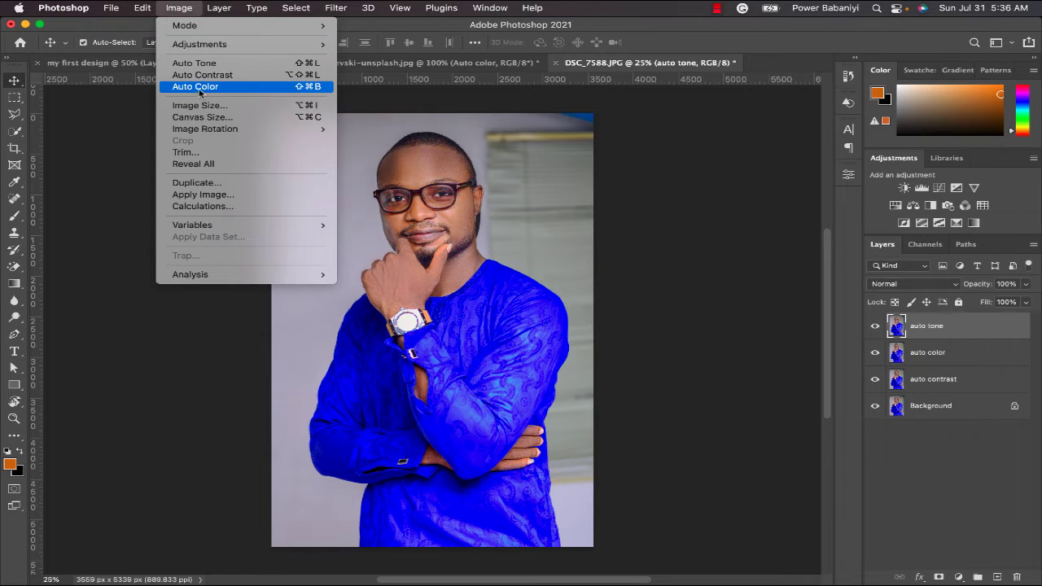
{"action": "left_click", "coordinate": [200, 65]}
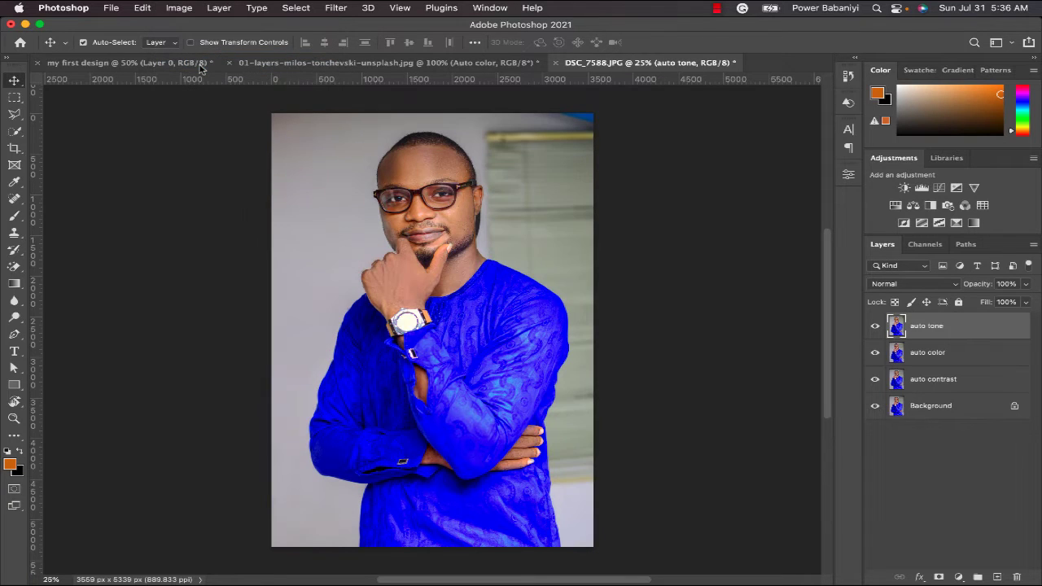
- Compare the portrait before and after Auto Tone by toggling the auto tone layer's visibility, leaving it hidden
{"action": "left_click", "coordinate": [876, 328]}
{"action": "left_click", "coordinate": [876, 328]}
{"action": "left_click", "coordinate": [876, 328]}
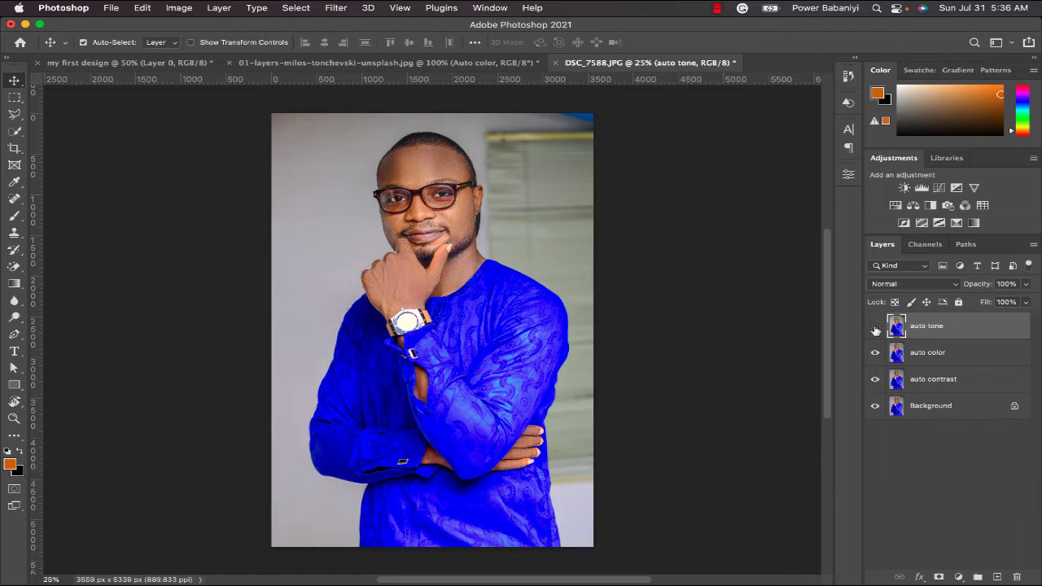
- Apply the Auto Color correction to the portrait's auto color layer
{"action": "left_click", "coordinate": [928, 354]}
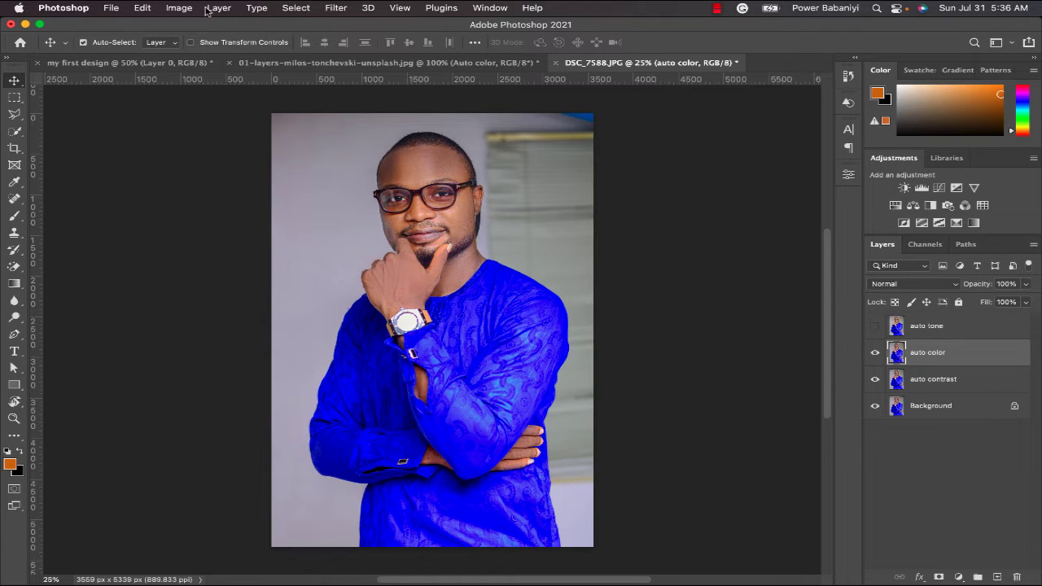
{"action": "left_click", "coordinate": [179, 8]}
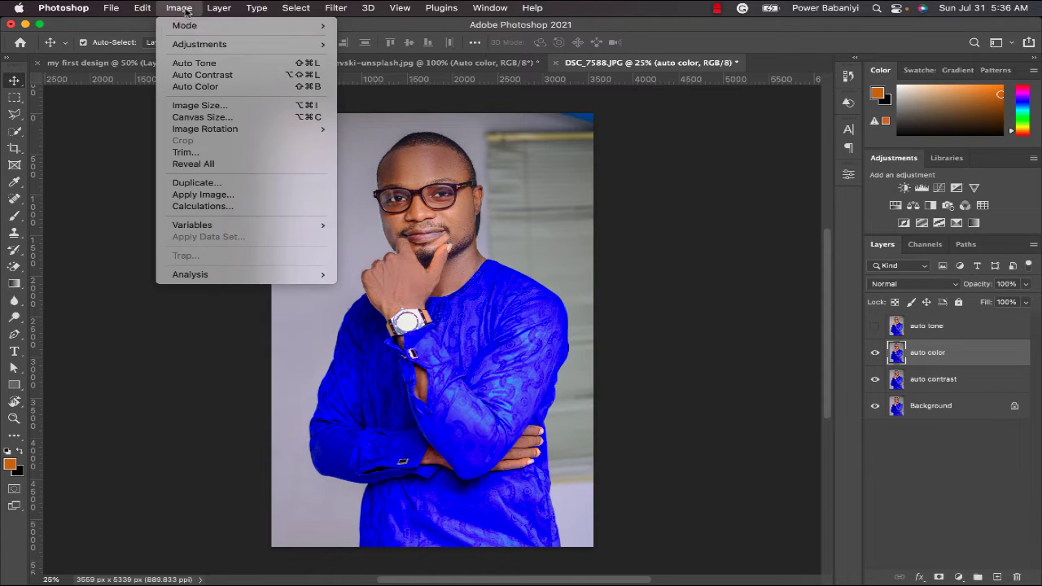
{"action": "left_click", "coordinate": [200, 87]}
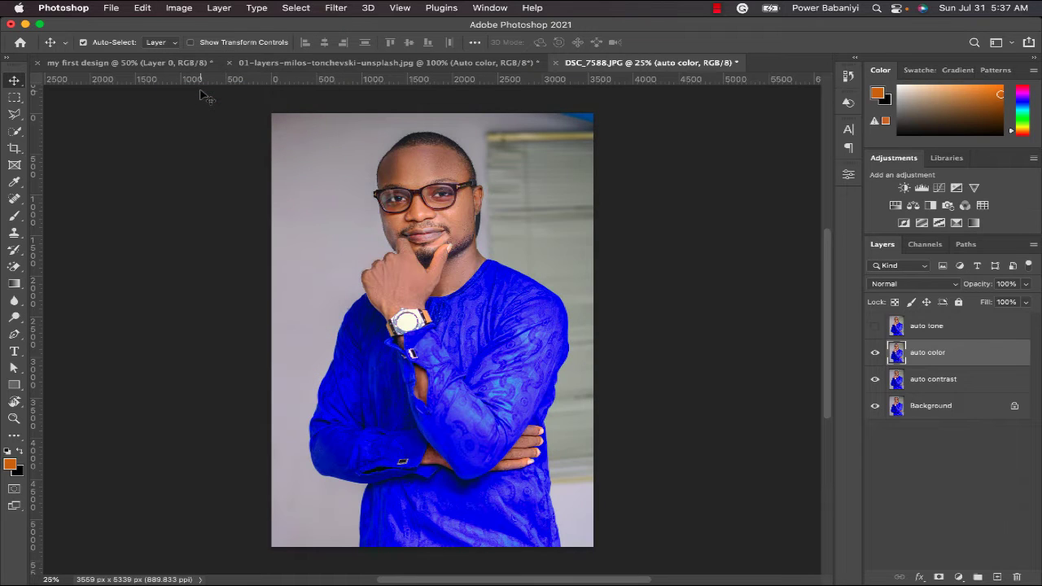
- Hide the auto color layer and apply the Auto Contrast correction to the portrait's auto contrast layer
{"action": "left_click", "coordinate": [875, 352]}
{"action": "left_click", "coordinate": [910, 377]}
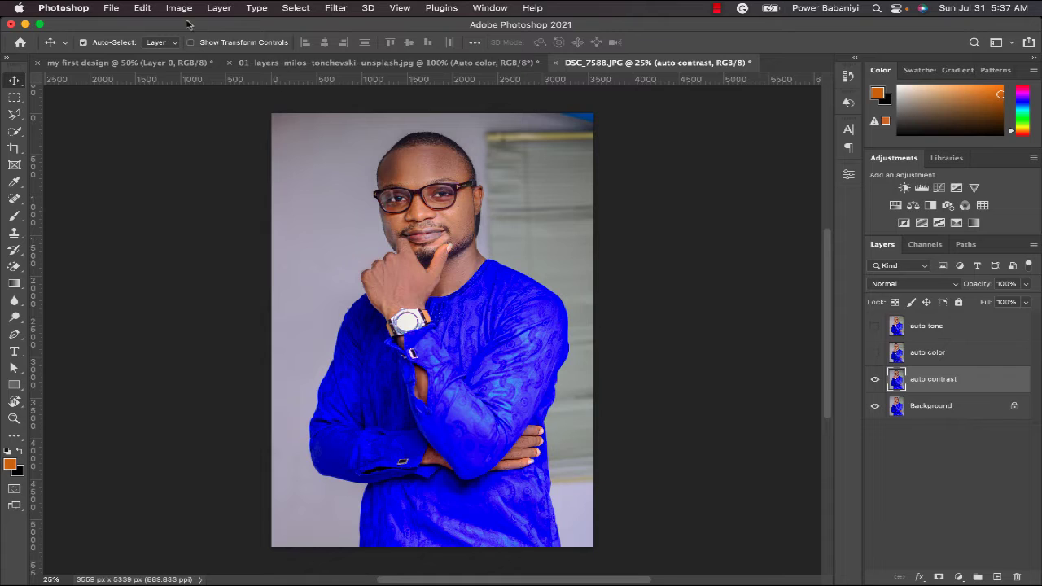
{"action": "left_click", "coordinate": [172, 8]}
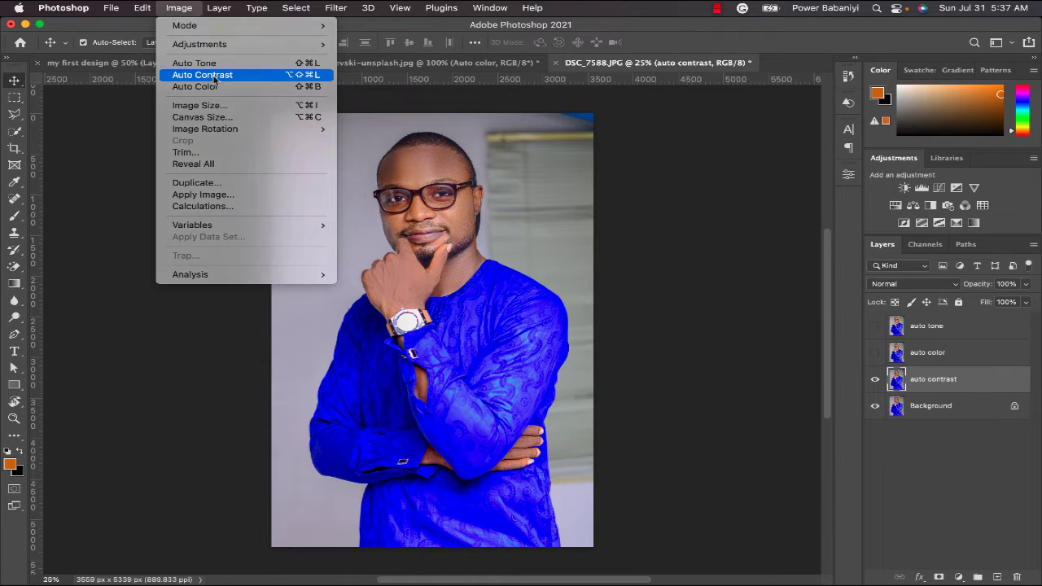
{"action": "left_click", "coordinate": [216, 74]}
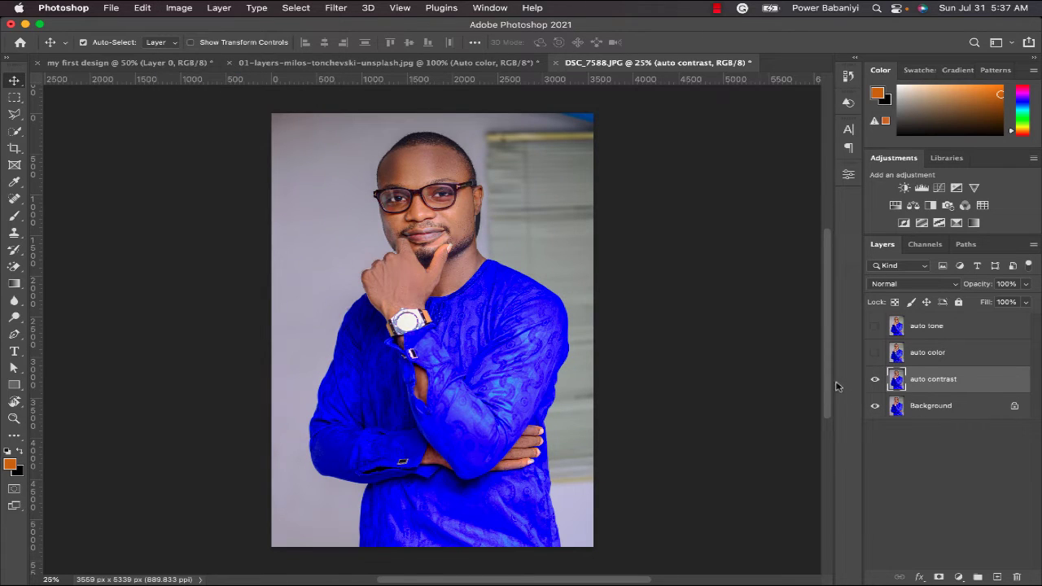
- Compare the portrait's corrected versions by toggling the visibility of the auto-correction layers, leaving only the auto tone layer visible
{"action": "left_click", "coordinate": [876, 326]}
{"action": "left_click", "coordinate": [875, 353]}
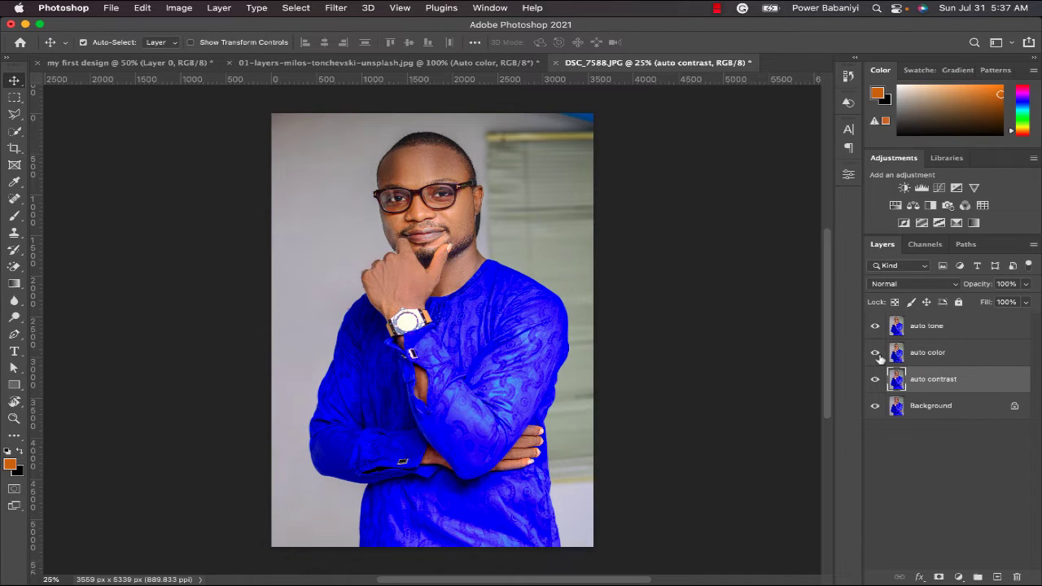
{"action": "left_click", "coordinate": [876, 354]}
{"action": "left_click", "coordinate": [875, 379]}
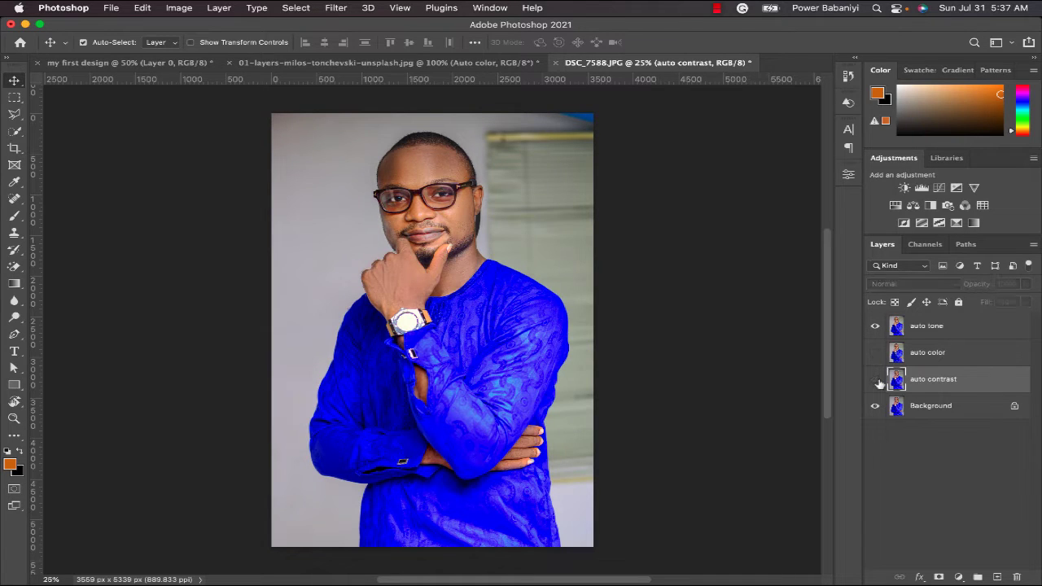
{"action": "left_click", "coordinate": [877, 327]}
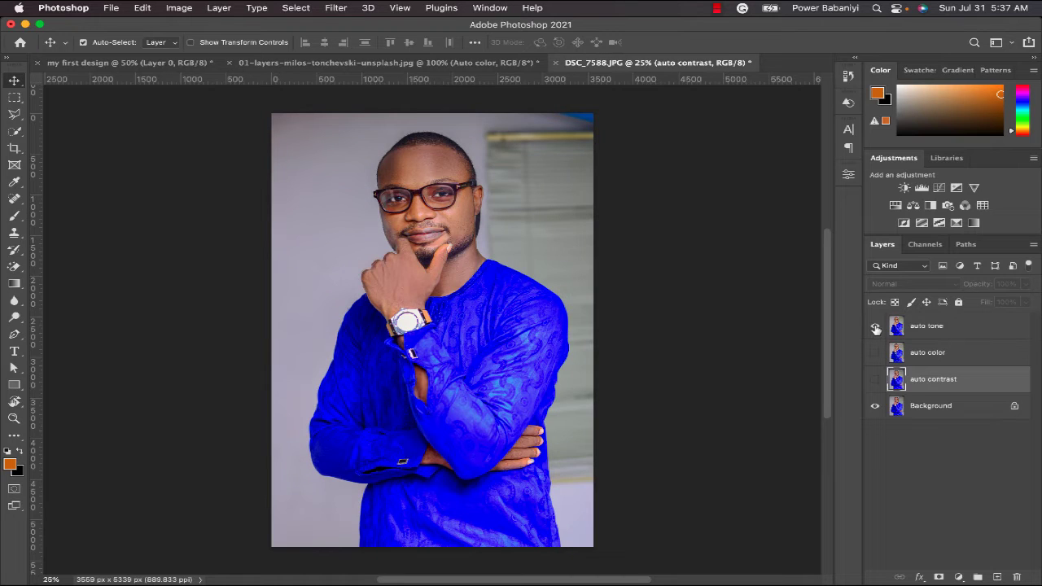
{"action": "left_click", "coordinate": [876, 328]}
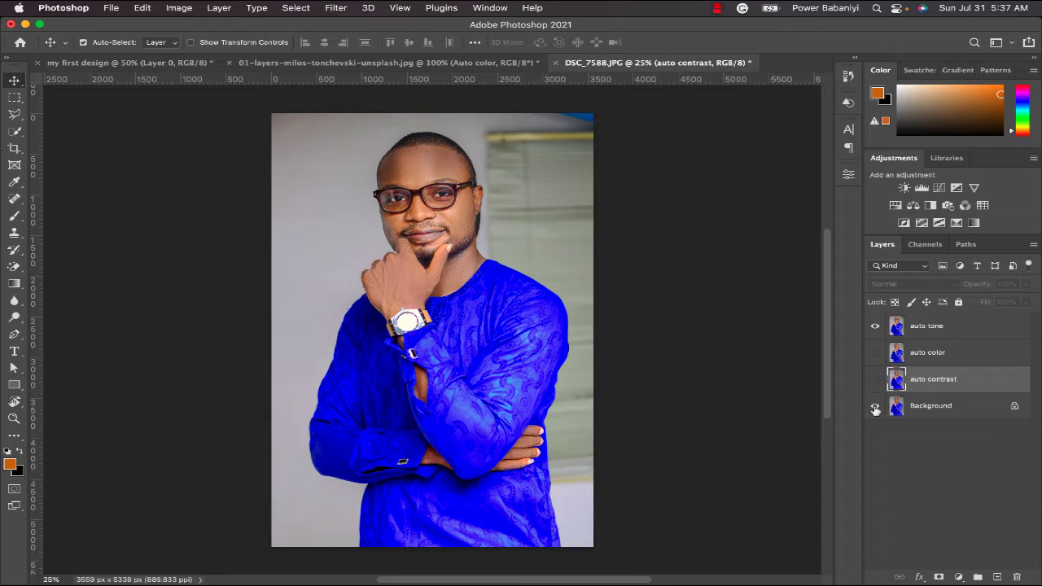
- Try deleting the auto tone, auto color and auto contrast layers together, and undo the deletion
{"action": "left_click", "coordinate": [987, 329]}
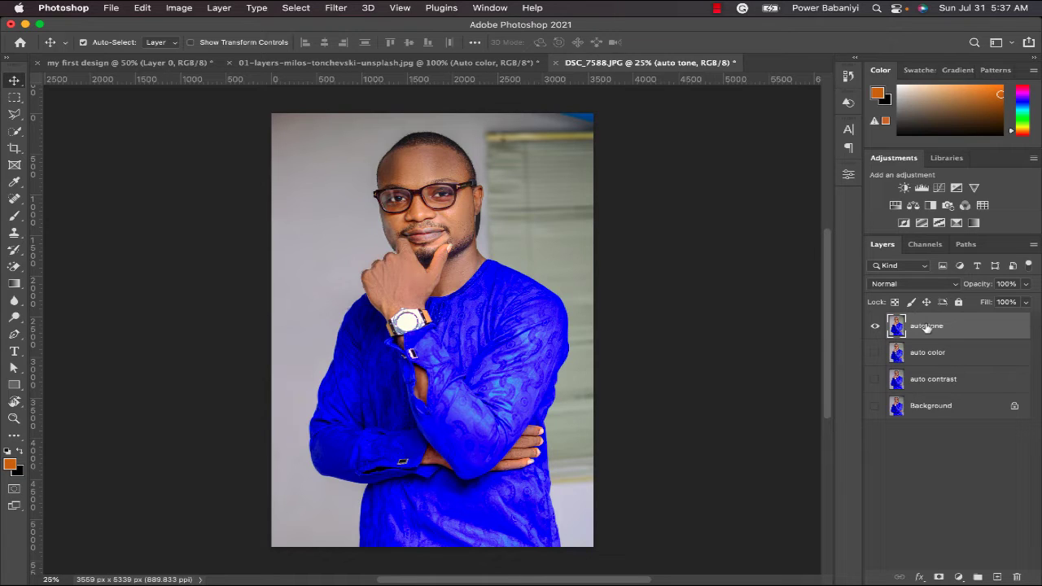
{"action": "left_click", "coordinate": [968, 387], "text": "shift"}
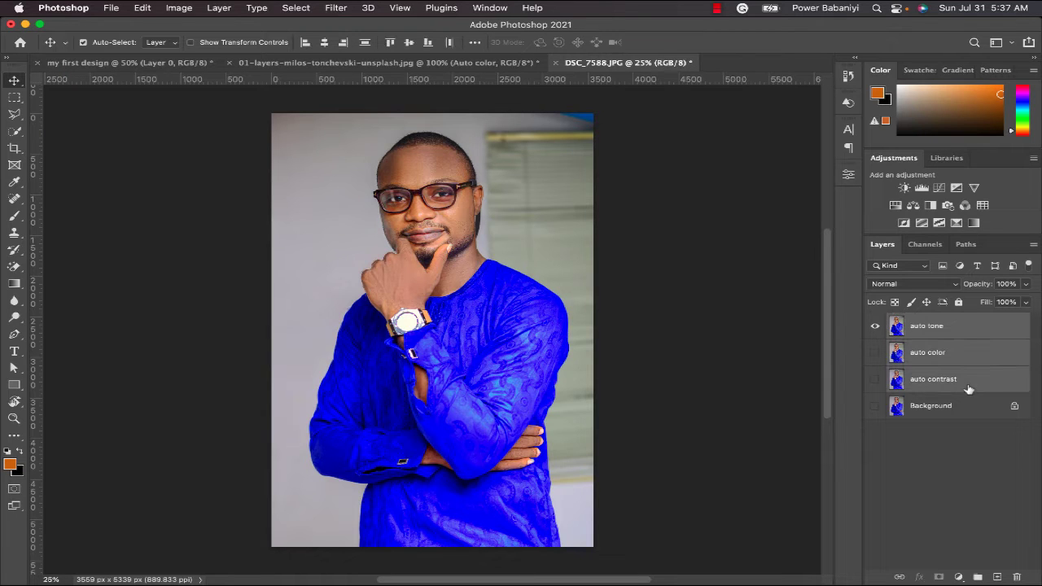
{"action": "key", "text": "Delete"}
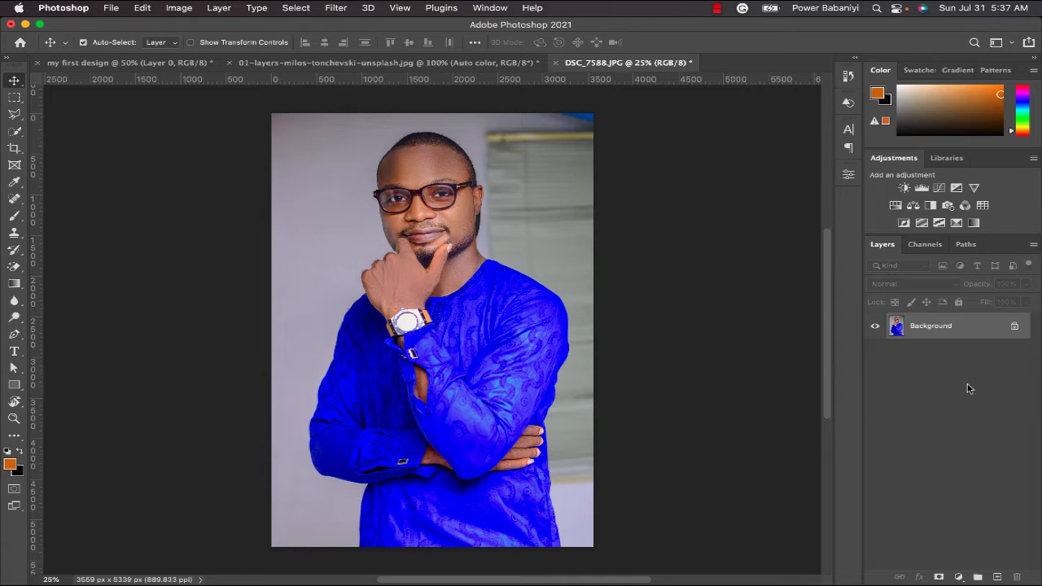
{"action": "key", "text": "super+z"}
{"action": "left_click", "coordinate": [968, 388]}
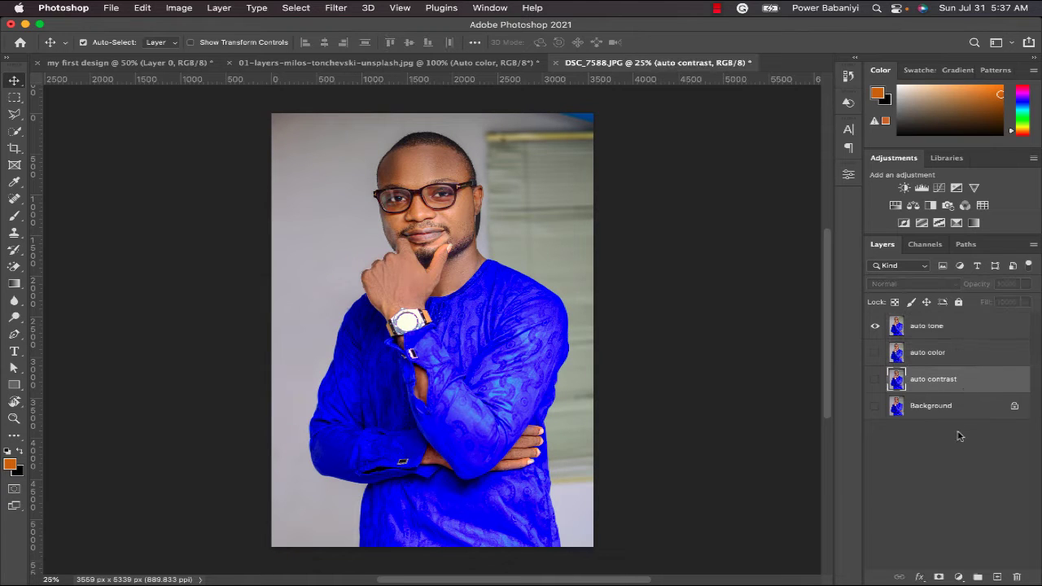
- Add the auto color and auto contrast layers to the auto tone selection, and reduce the selection to auto contrast only
{"action": "left_click", "coordinate": [949, 332]}
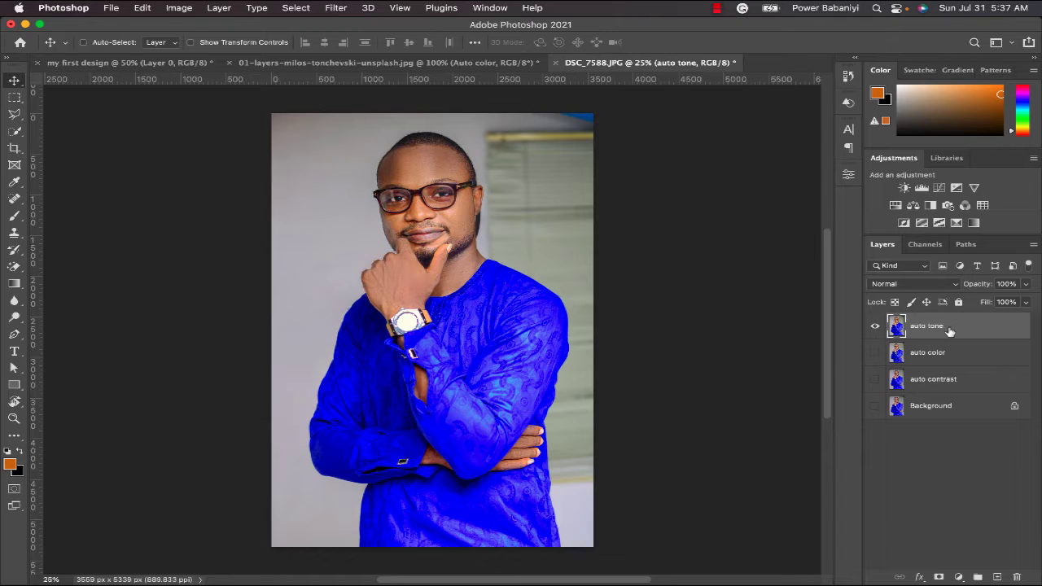
{"action": "left_click", "coordinate": [953, 353], "text": "shift"}
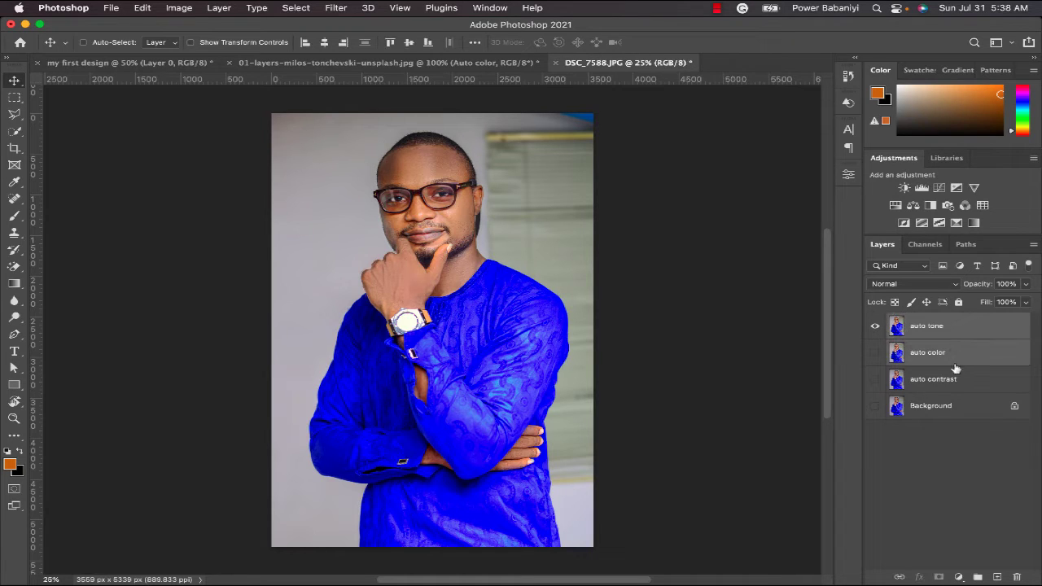
{"action": "left_click", "coordinate": [959, 378], "text": "shift"}
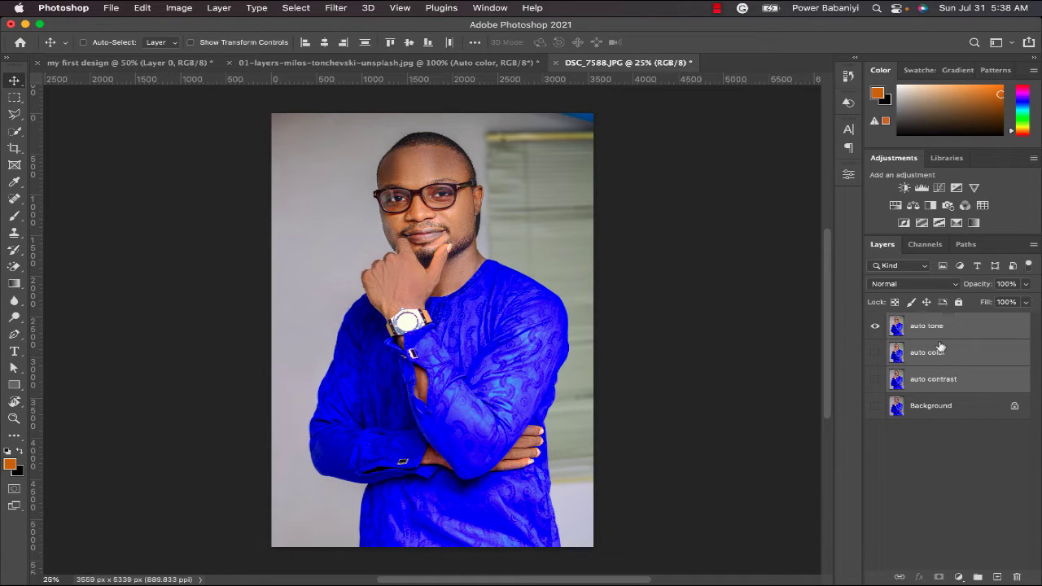
{"action": "left_click", "coordinate": [942, 350], "text": "shift"}
{"action": "left_click", "coordinate": [951, 376]}
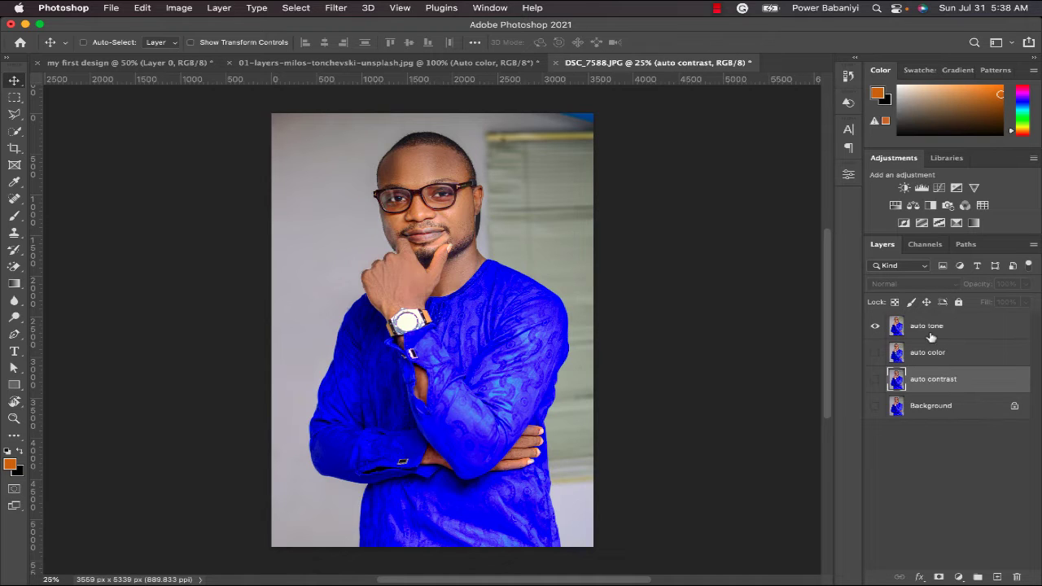
- Add and remove individual layers in the auto contrast selection, ending with all four layers selected
{"action": "left_click", "coordinate": [932, 336], "text": "super"}
{"action": "left_click", "coordinate": [953, 414], "text": "super"}
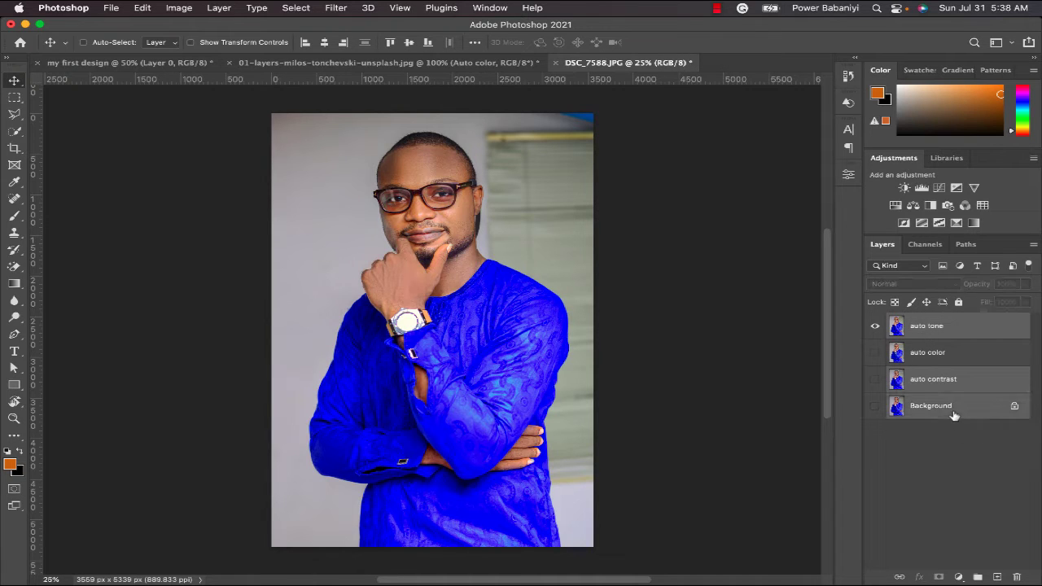
{"action": "left_click", "coordinate": [956, 404], "text": "super"}
{"action": "left_click", "coordinate": [947, 338], "text": "super"}
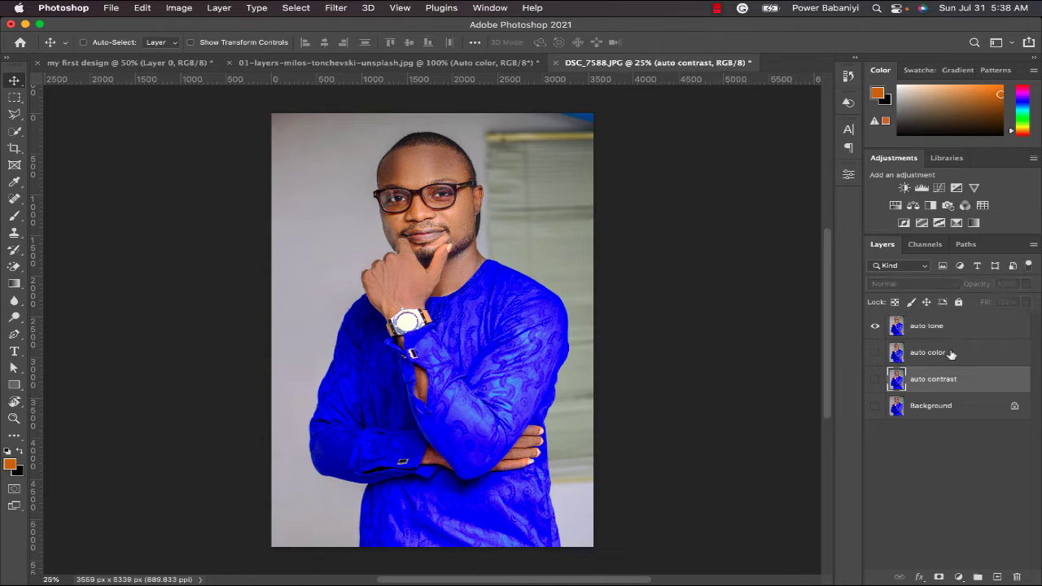
{"action": "left_click", "coordinate": [951, 354], "text": "super"}
{"action": "left_click", "coordinate": [944, 328], "text": "super"}
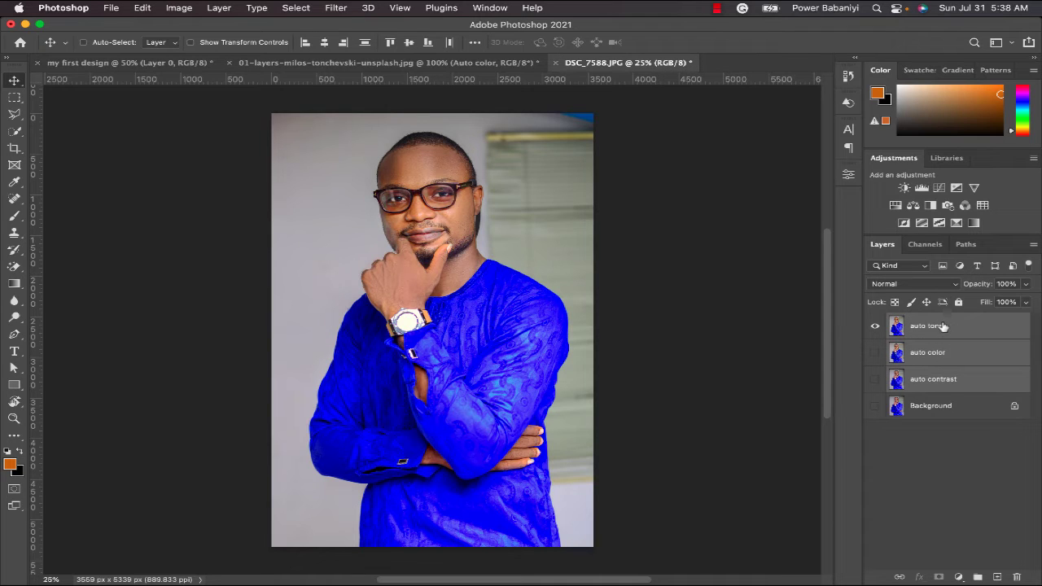
{"action": "left_click", "coordinate": [984, 408], "text": "super"}
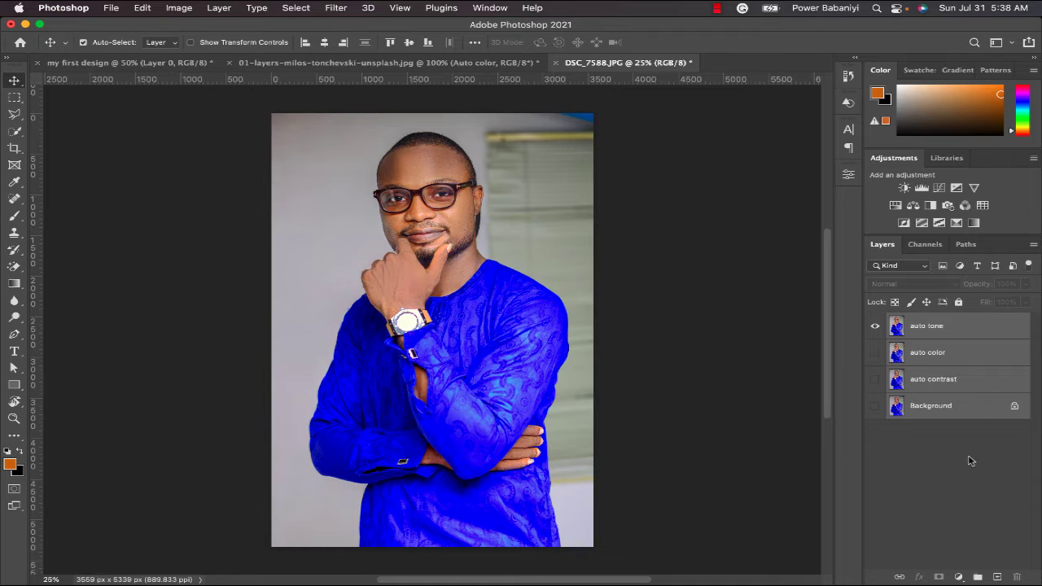
- Try deleting only the Background layer, undo the deletion, and clear the layer selection
{"action": "left_click", "coordinate": [963, 433]}
{"action": "left_click", "coordinate": [956, 413]}
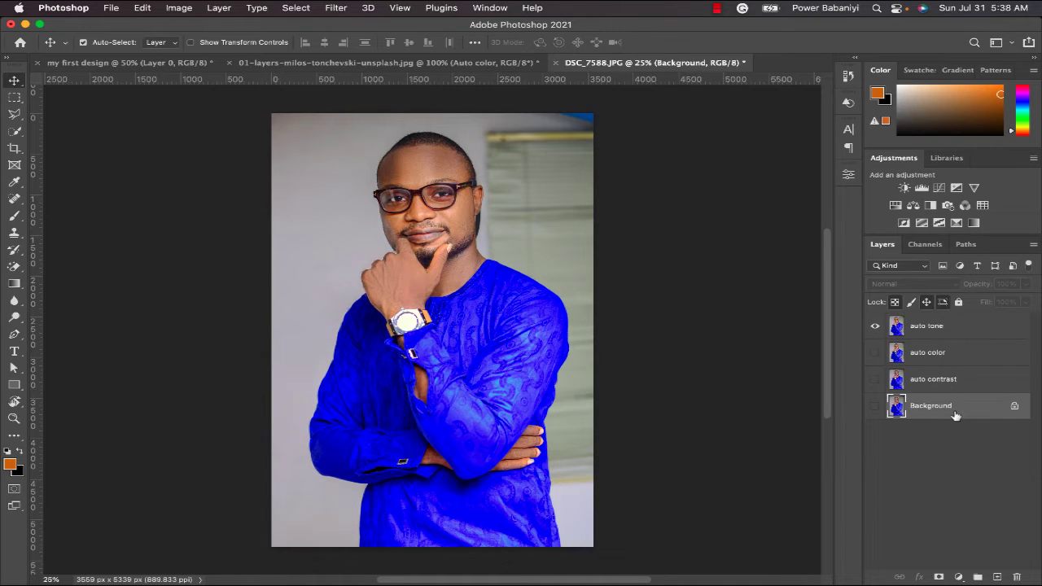
{"action": "key", "text": "Delete"}
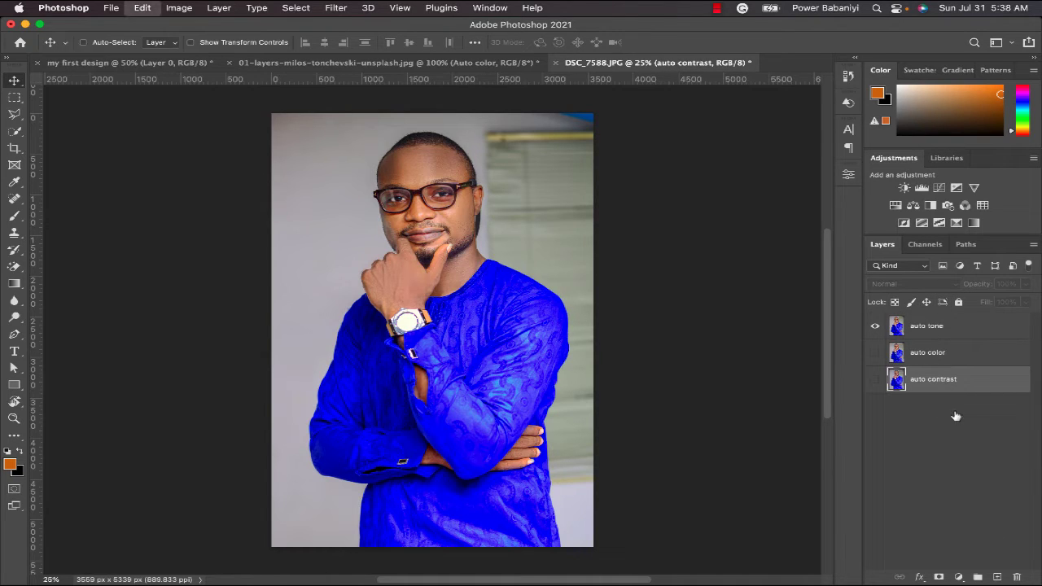
{"action": "key", "text": "super+z"}
{"action": "left_click", "coordinate": [1006, 424]}
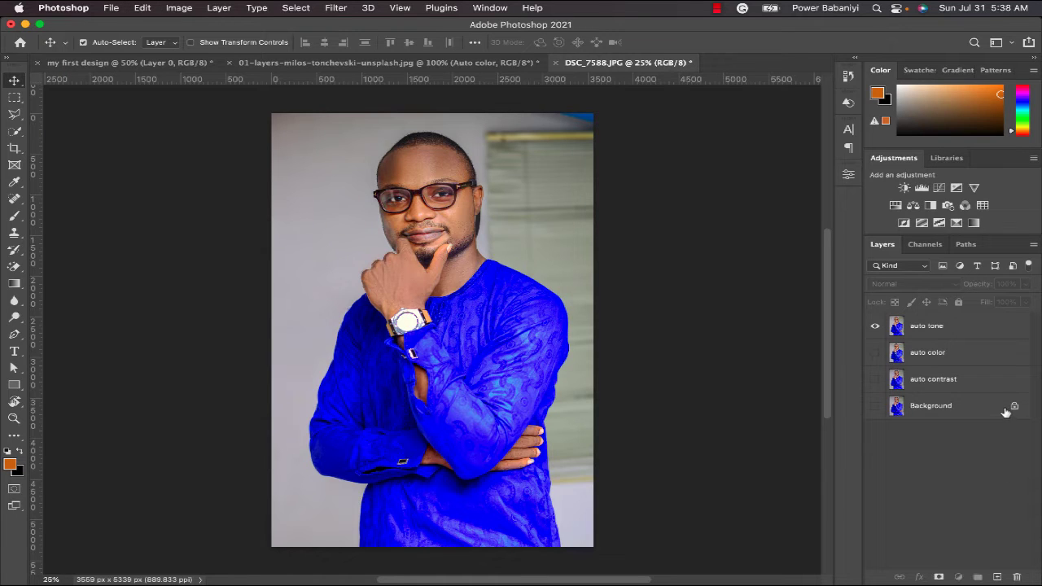
- Make the Background layer visible, try deleting it, and undo the deletion
{"action": "left_click", "coordinate": [1006, 414]}
{"action": "left_click", "coordinate": [876, 406]}
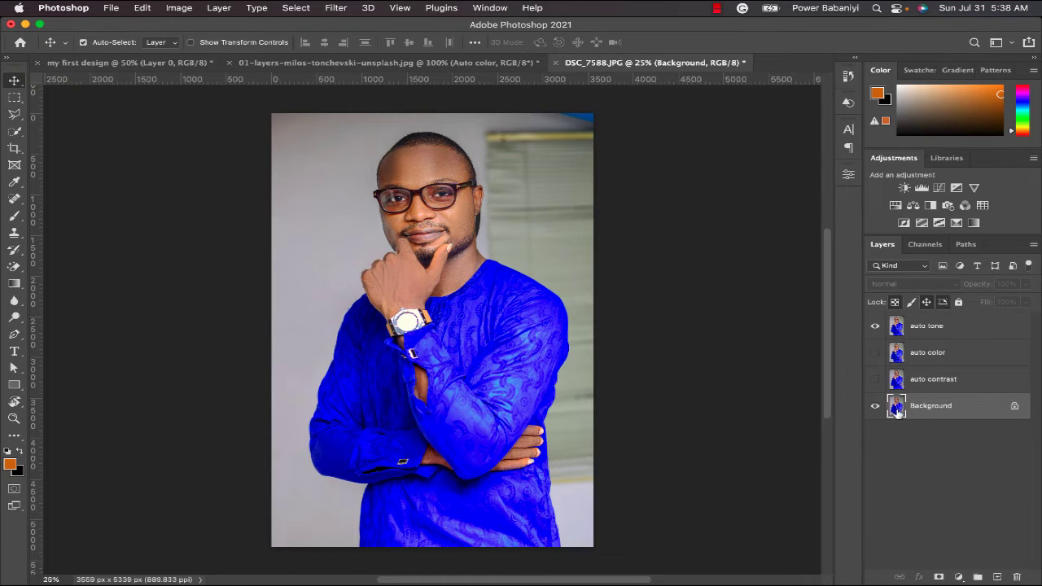
{"action": "key", "text": "Delete"}
{"action": "key", "text": "super+z"}
- Delete the auto tone, auto color and auto contrast layers so only the Background layer remains
{"action": "left_click", "coordinate": [929, 329]}
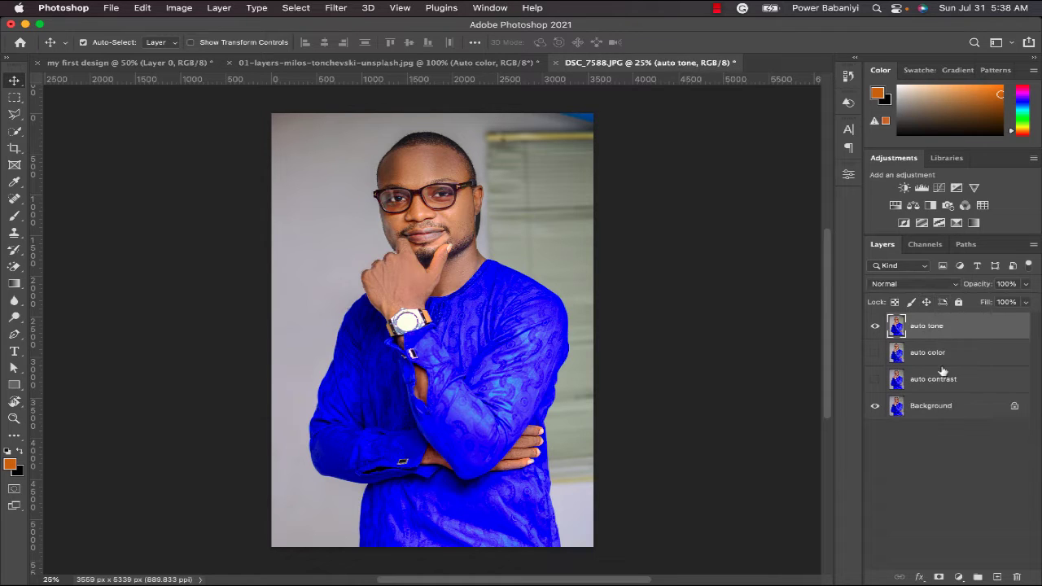
{"action": "left_click", "coordinate": [943, 379], "text": "shift"}
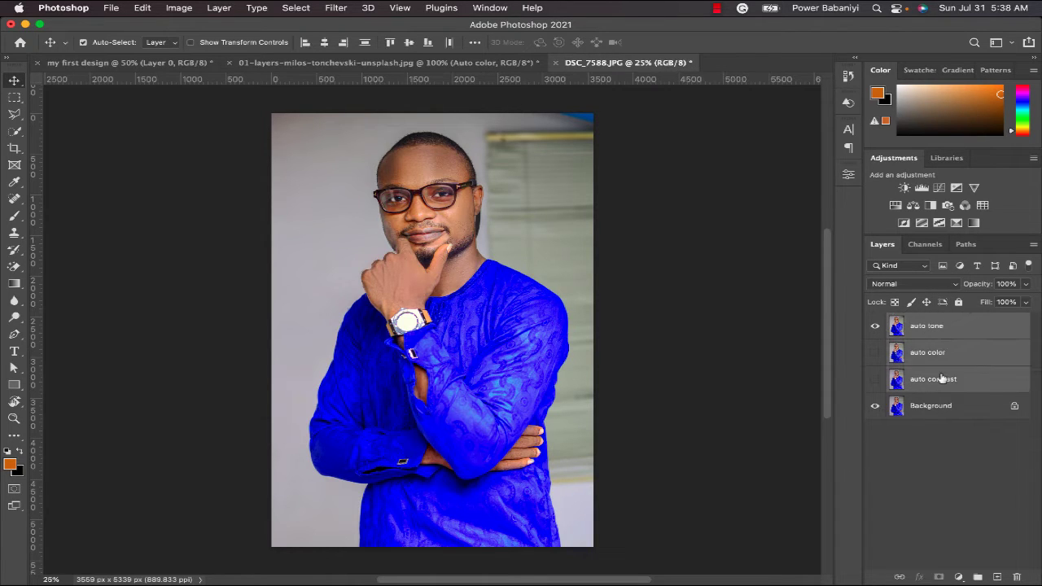
{"action": "key", "text": "Delete"}
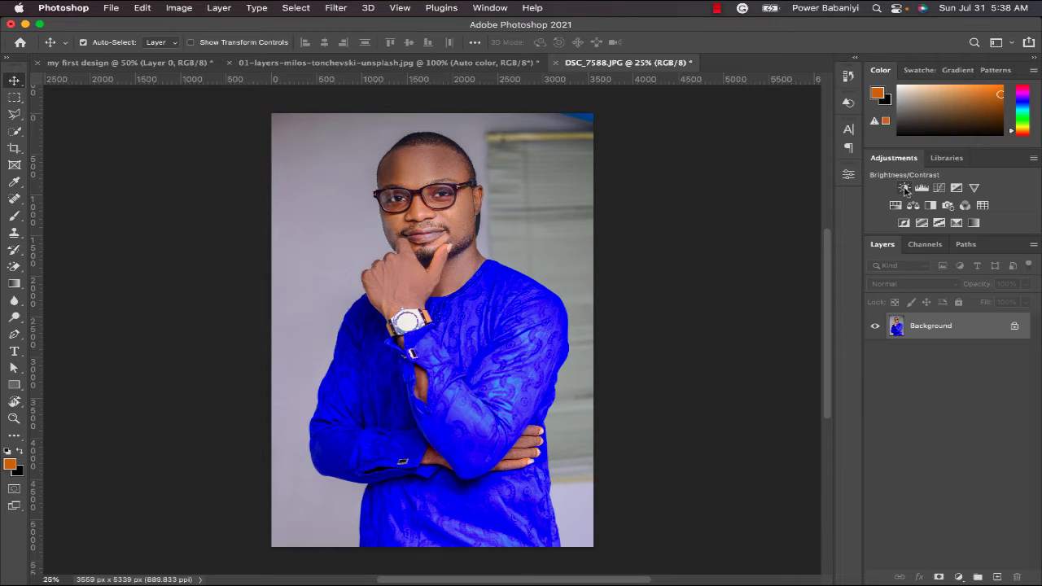
- Add a Brightness/Contrast adjustment layer, try a brightness of 139, and return brightness to -1 and contrast to 0
{"action": "left_click", "coordinate": [905, 188]}
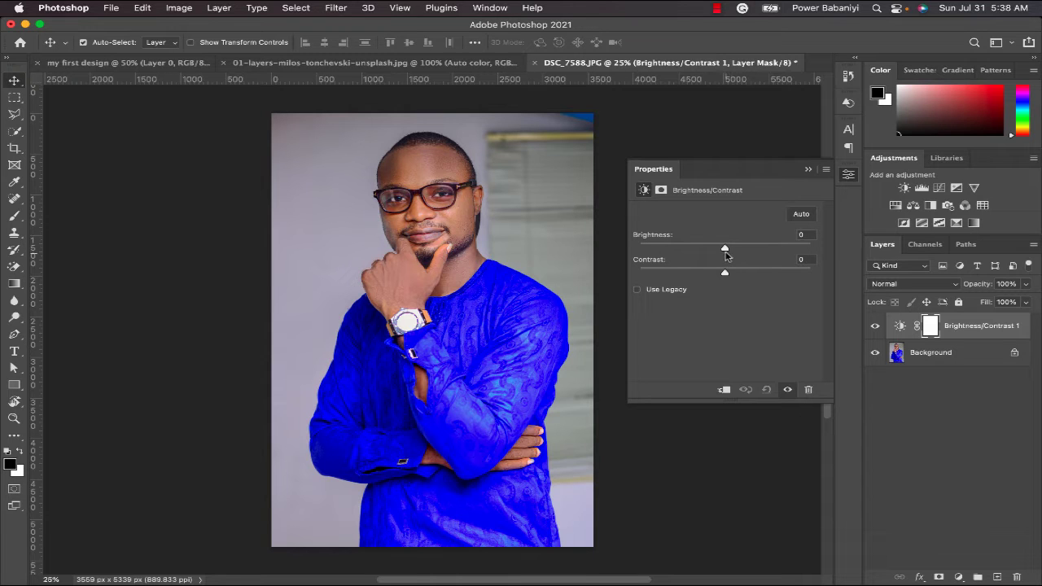
{"action": "left_click_drag", "start_coordinate": [726, 251], "coordinate": [807, 256]}
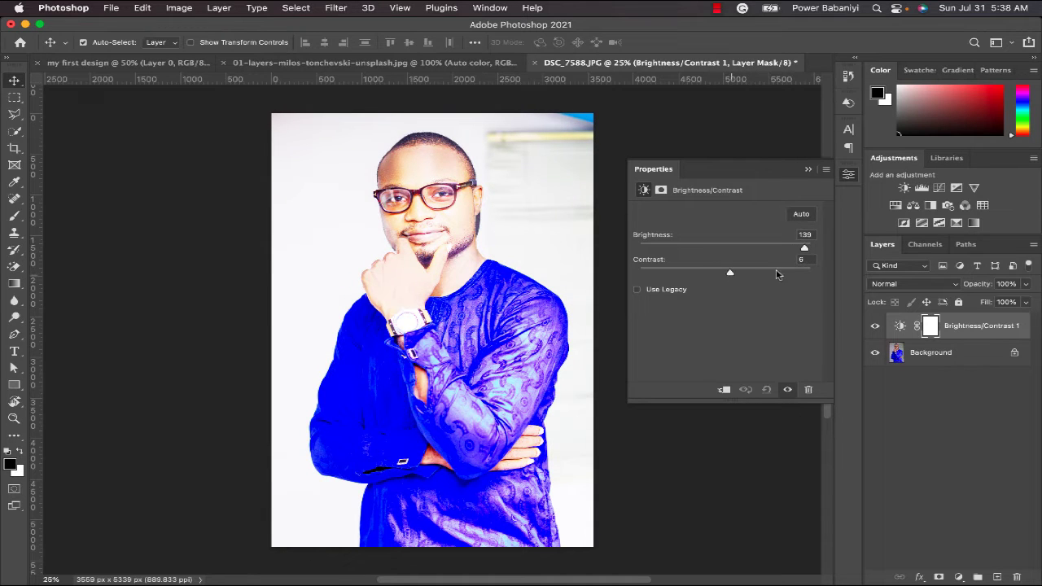
{"action": "mouse_move", "coordinate": [730, 275]}
{"action": "left_mouse_down"}
{"action": "mouse_move", "coordinate": [812, 278]}
{"action": "mouse_move", "coordinate": [644, 277]}
{"action": "mouse_move", "coordinate": [725, 277]}
{"action": "left_mouse_up"}
{"action": "left_click_drag", "start_coordinate": [805, 248], "coordinate": [731, 248]}
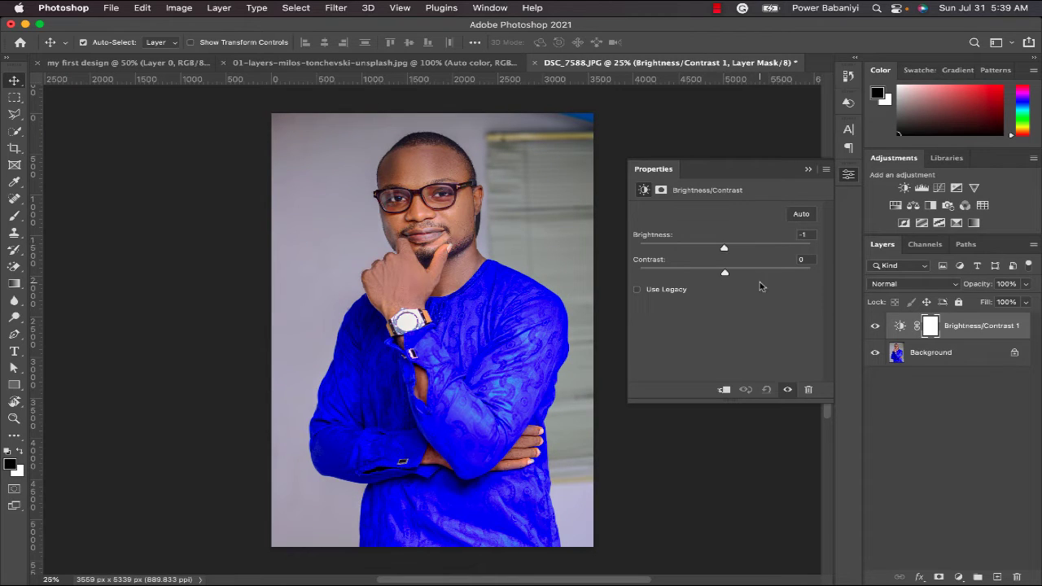
- Apply the automatic Brightness/Contrast correction, giving brightness 30 and contrast -26
{"action": "mouse_move", "coordinate": [726, 274]}
{"action": "left_mouse_down"}
{"action": "mouse_move", "coordinate": [812, 274]}
{"action": "mouse_move", "coordinate": [644, 273]}
{"action": "mouse_move", "coordinate": [821, 275]}
{"action": "mouse_move", "coordinate": [639, 279]}
{"action": "mouse_move", "coordinate": [731, 269]}
{"action": "left_mouse_up"}
{"action": "left_click", "coordinate": [802, 215]}
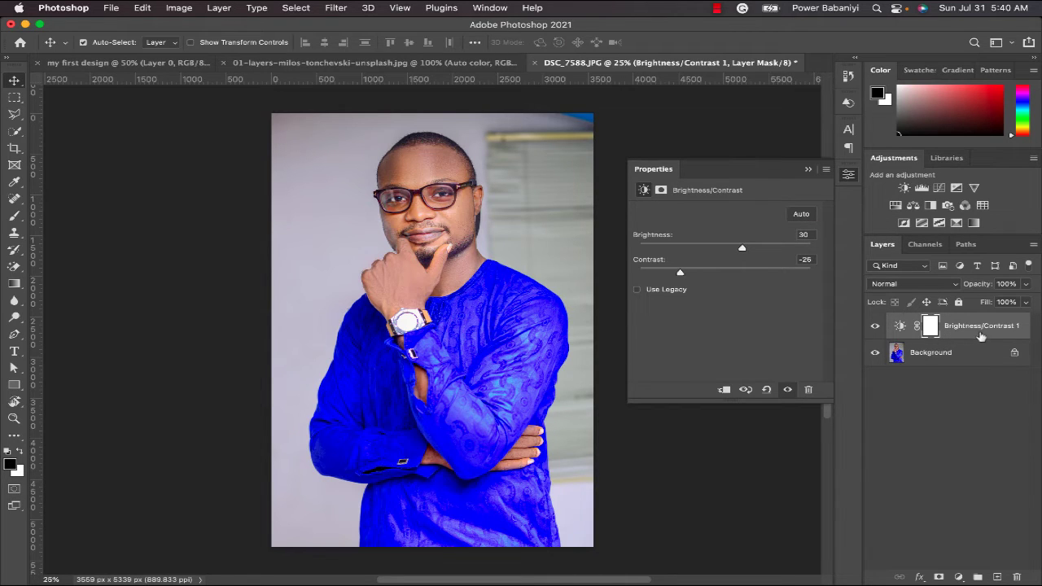
- Compare the portrait with and without the Brightness/Contrast adjustment by toggling its visibility, leaving the adjustment layer hidden
{"action": "left_click", "coordinate": [877, 327]}
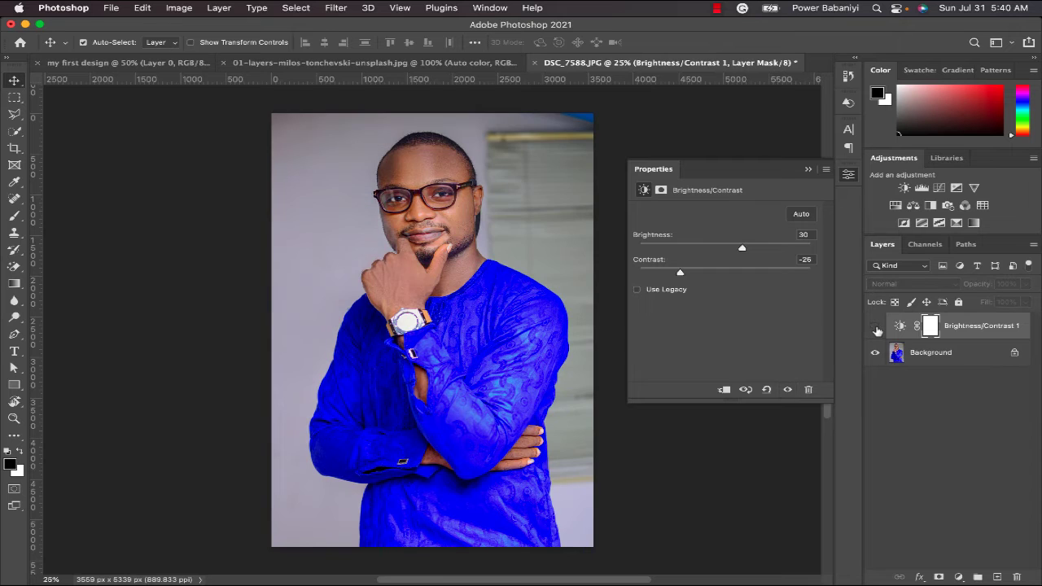
{"action": "left_click", "coordinate": [876, 328]}
{"action": "left_click", "coordinate": [876, 327]}
{"action": "left_click", "coordinate": [876, 327]}
{"action": "left_click", "coordinate": [876, 327]}
- Add a Levels adjustment layer above Brightness/Contrast and set its black input level to 7, keeping white at 255
{"action": "left_click", "coordinate": [922, 188]}
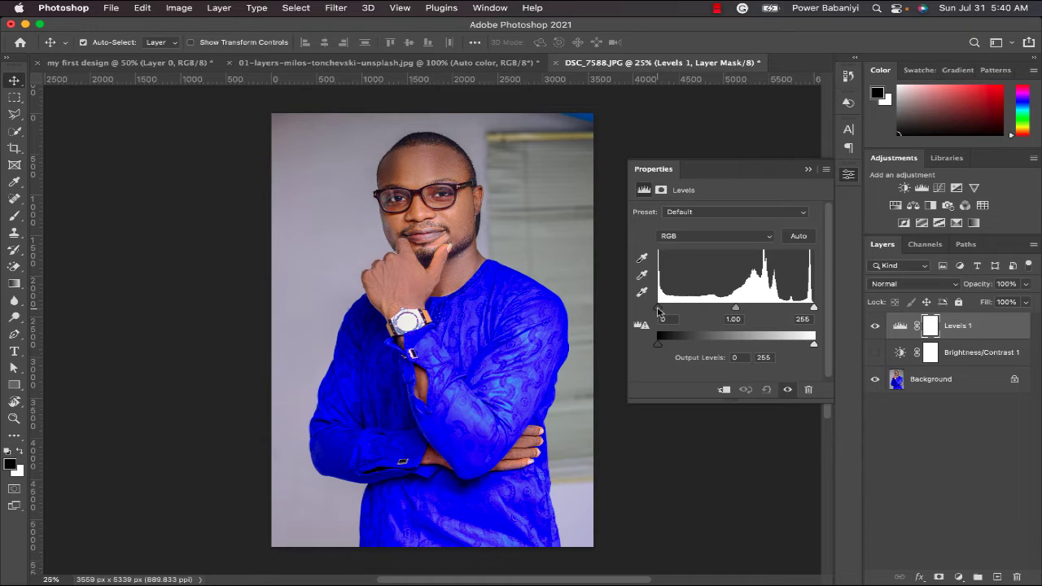
{"action": "left_click", "coordinate": [660, 310]}
{"action": "mouse_move", "coordinate": [658, 310]}
{"action": "left_mouse_down"}
{"action": "mouse_move", "coordinate": [722, 310]}
{"action": "mouse_move", "coordinate": [656, 311]}
{"action": "left_mouse_up"}
{"action": "left_click_drag", "start_coordinate": [660, 310], "coordinate": [664, 310]}
{"action": "mouse_move", "coordinate": [815, 313]}
{"action": "left_mouse_down"}
{"action": "mouse_move", "coordinate": [661, 338]}
{"action": "mouse_move", "coordinate": [816, 308]}
{"action": "left_mouse_up"}
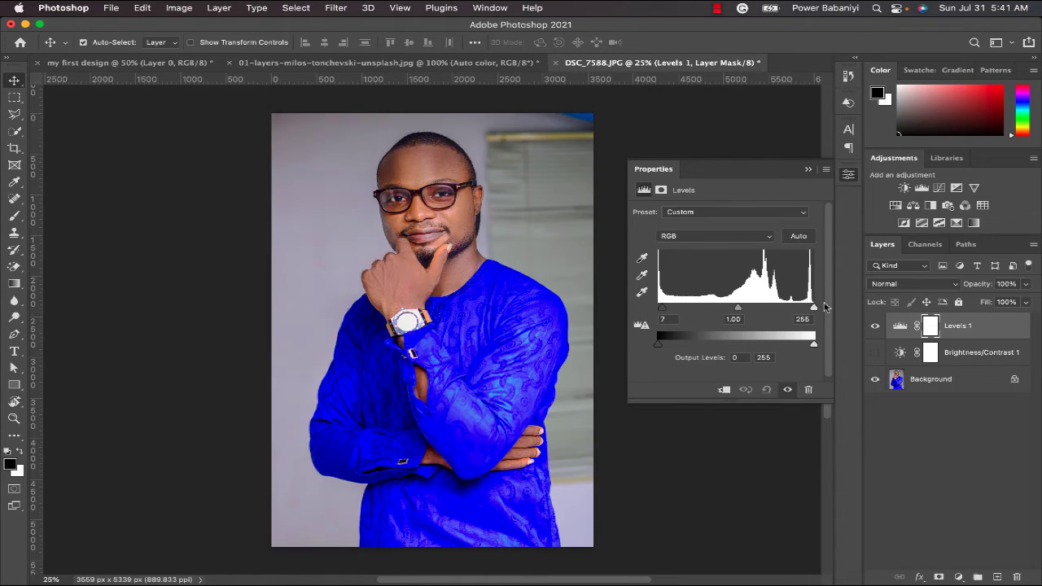
- Apply the automatic Levels correction and lower the white input level to 170, keeping the black level at 0
{"action": "left_click", "coordinate": [803, 237]}
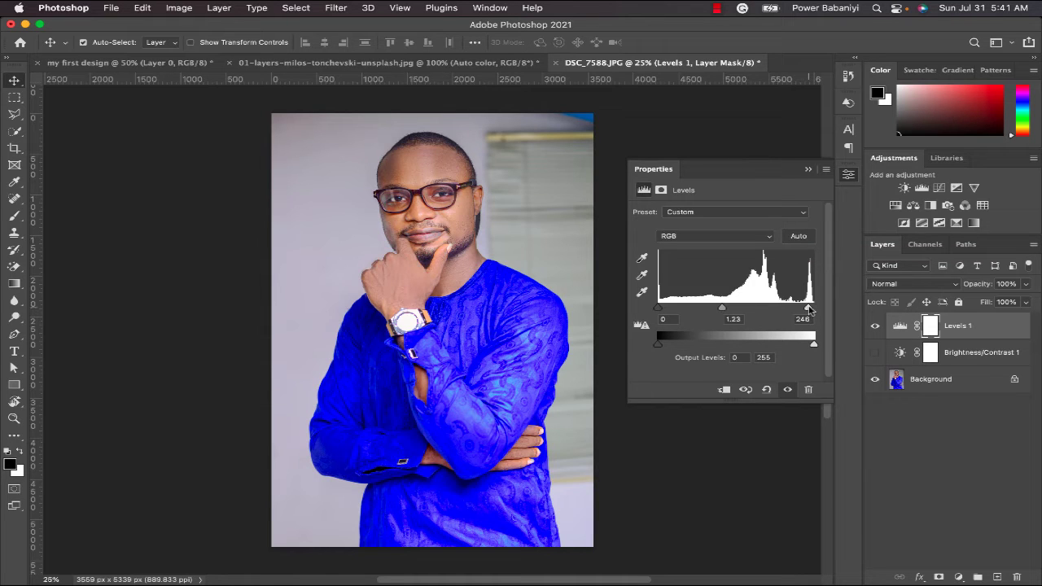
{"action": "left_click_drag", "start_coordinate": [808, 308], "coordinate": [762, 307]}
{"action": "mouse_move", "coordinate": [658, 307]}
{"action": "left_mouse_down"}
{"action": "mouse_move", "coordinate": [699, 315]}
{"action": "mouse_move", "coordinate": [645, 308]}
{"action": "left_mouse_up"}
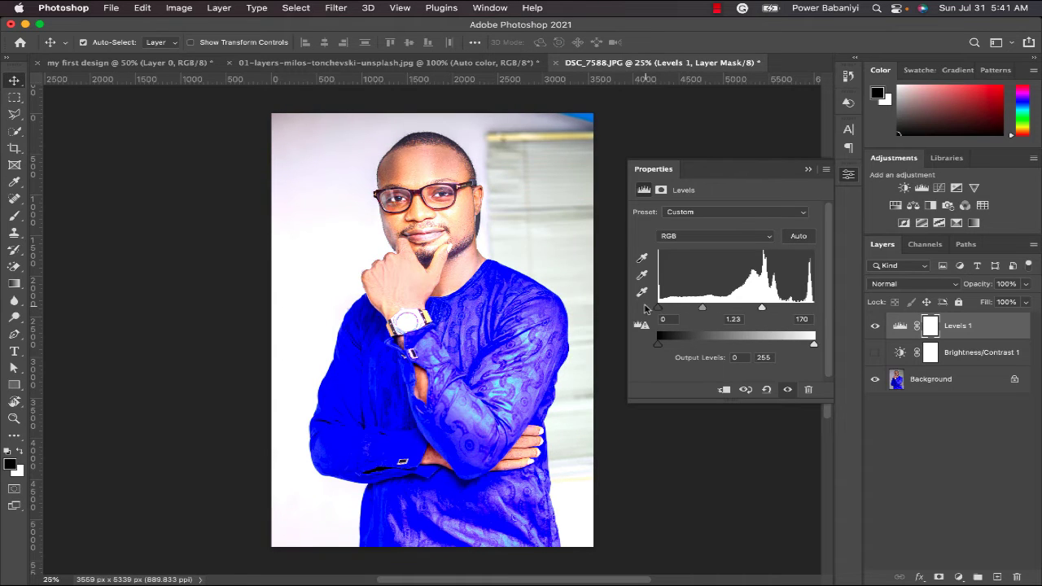
- Try white input levels of 255 and 170, reapply the automatic Levels correction, and hide the Levels layer
{"action": "left_click_drag", "start_coordinate": [762, 307], "coordinate": [843, 308]}
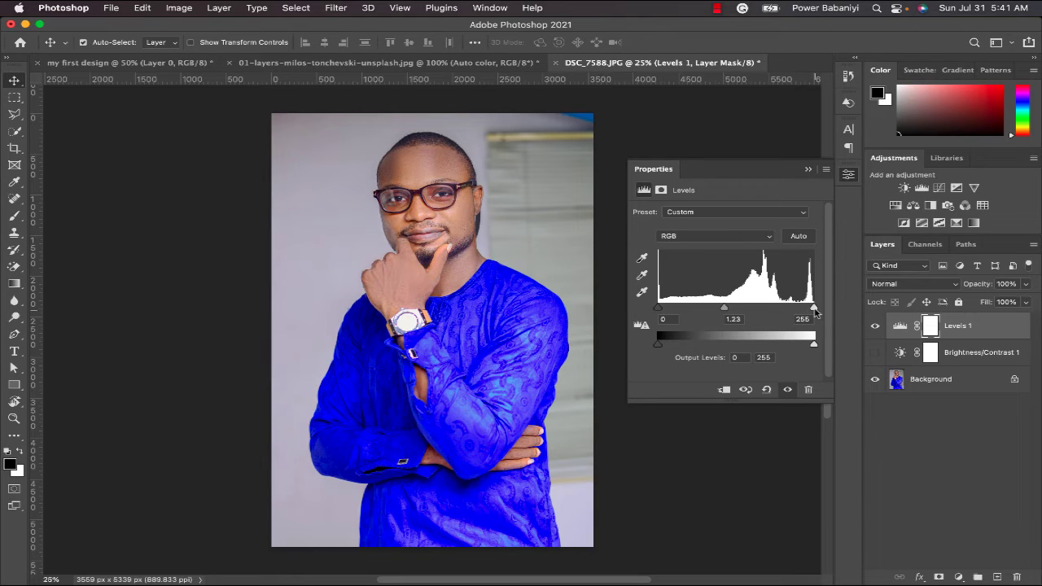
{"action": "left_click_drag", "start_coordinate": [814, 308], "coordinate": [762, 308]}
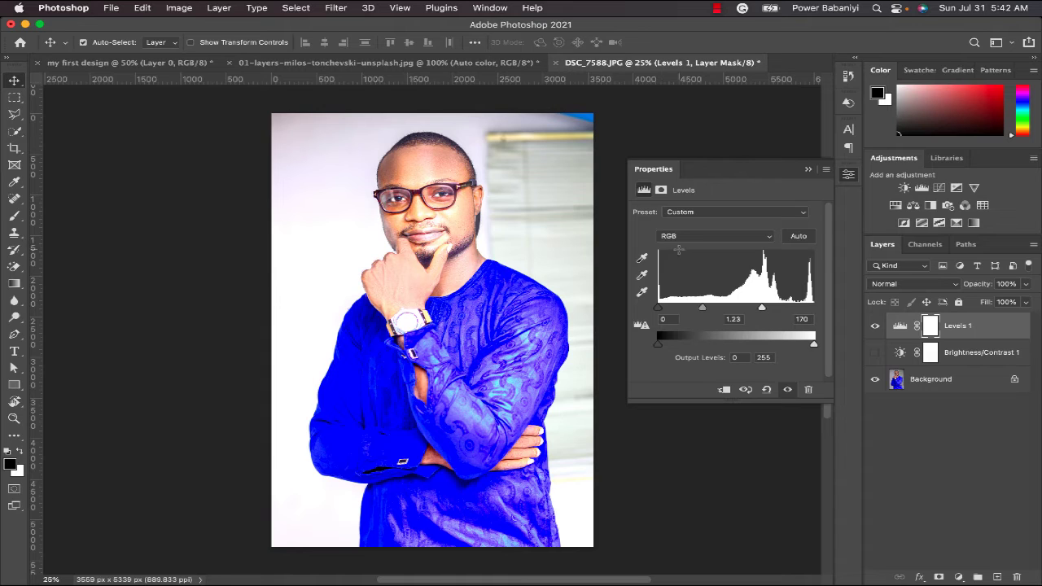
{"action": "left_click", "coordinate": [799, 236]}
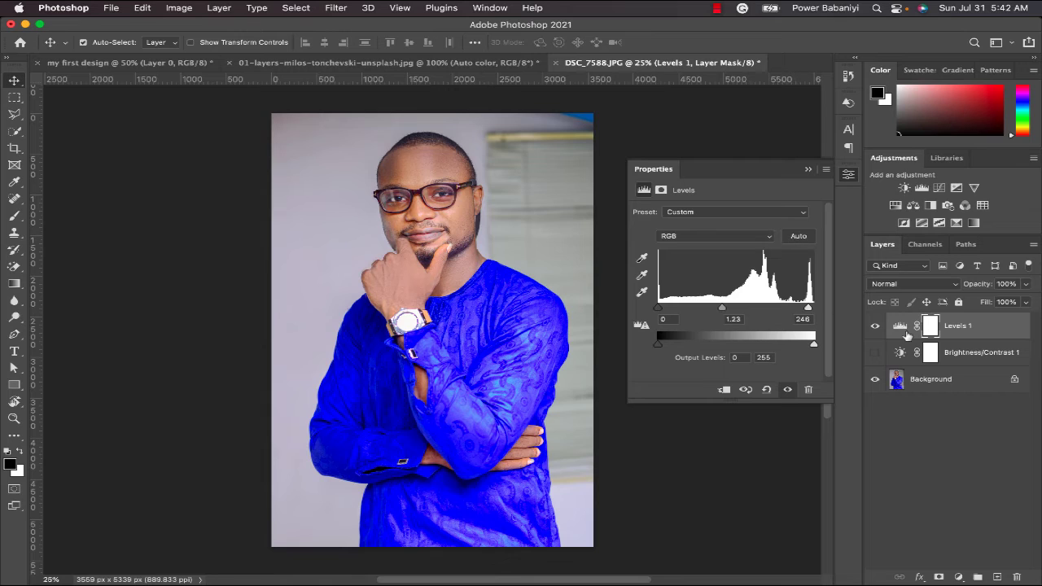
{"action": "left_click", "coordinate": [875, 326]}
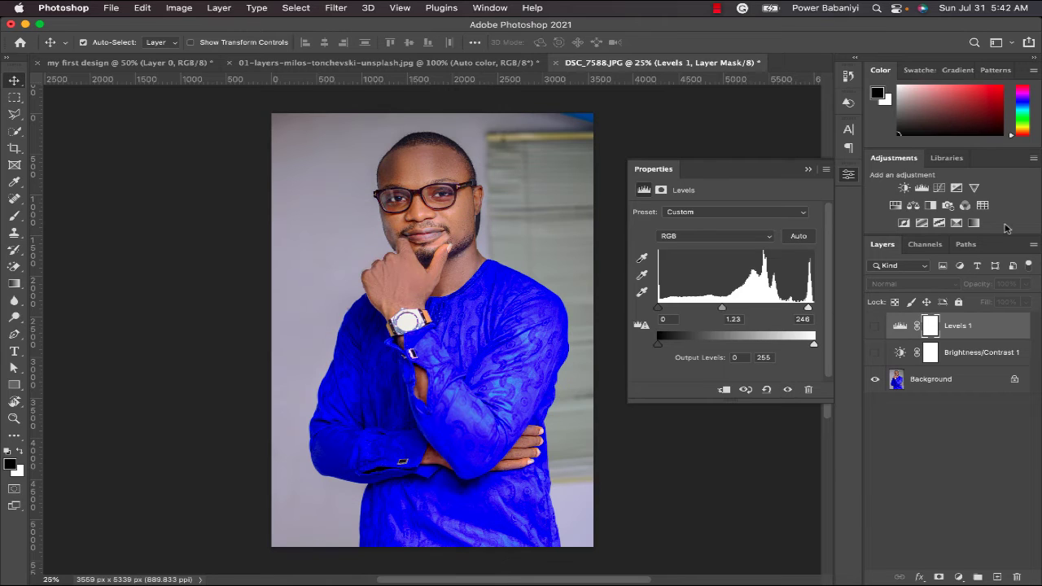
- Add a Curves adjustment layer and brighten the portrait by raising the middle of the RGB curve
{"action": "left_click", "coordinate": [940, 189]}
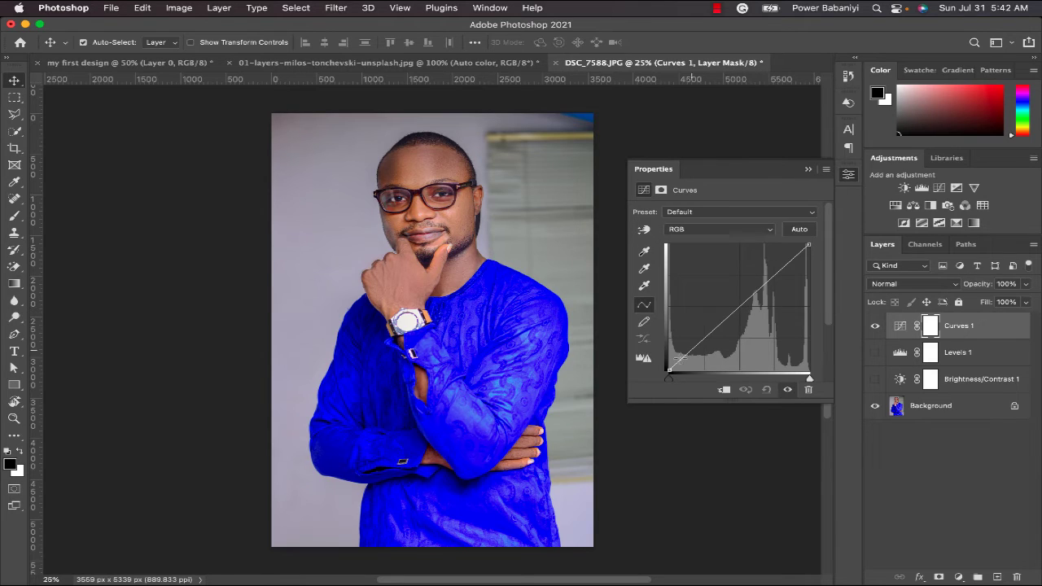
{"action": "left_click", "coordinate": [740, 307]}
{"action": "left_click_drag", "start_coordinate": [738, 304], "coordinate": [725, 289]}
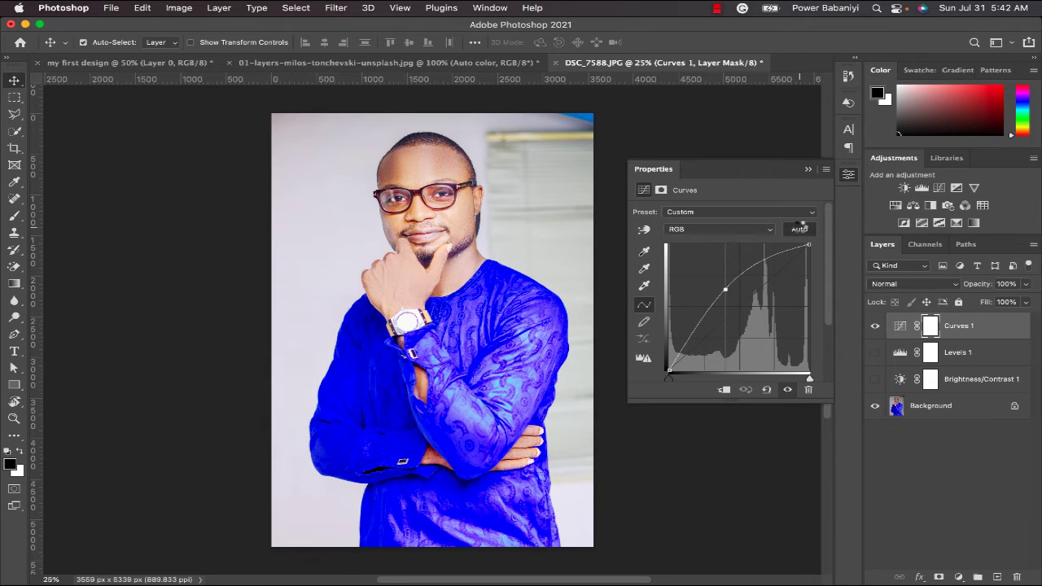
- Apply the automatic Curves correction and hide the Curves layer
{"action": "left_click", "coordinate": [799, 230]}
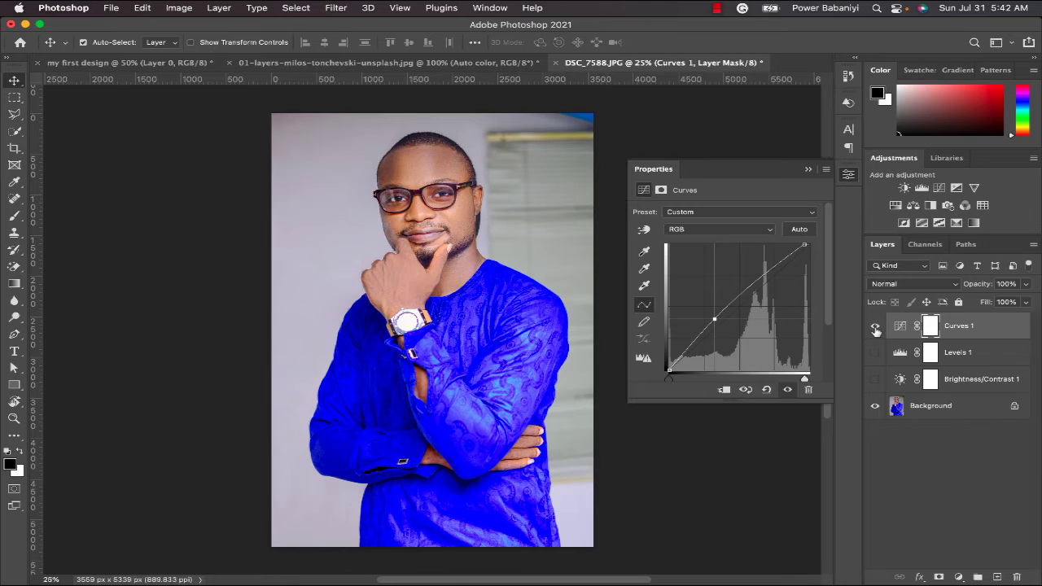
{"action": "left_click", "coordinate": [876, 327]}
- Add an Exposure adjustment layer with exposure +1.90, offset -0.1513 and gamma correction 1.21, and hide it
{"action": "left_click", "coordinate": [957, 188]}
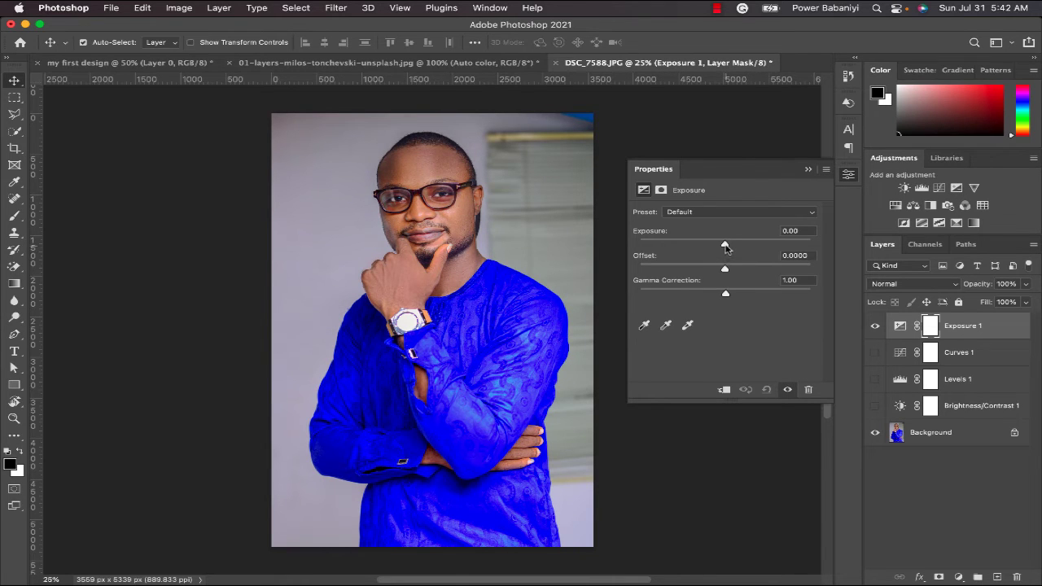
{"action": "mouse_move", "coordinate": [724, 245]}
{"action": "left_mouse_down"}
{"action": "mouse_move", "coordinate": [765, 254]}
{"action": "mouse_move", "coordinate": [712, 247]}
{"action": "left_mouse_up"}
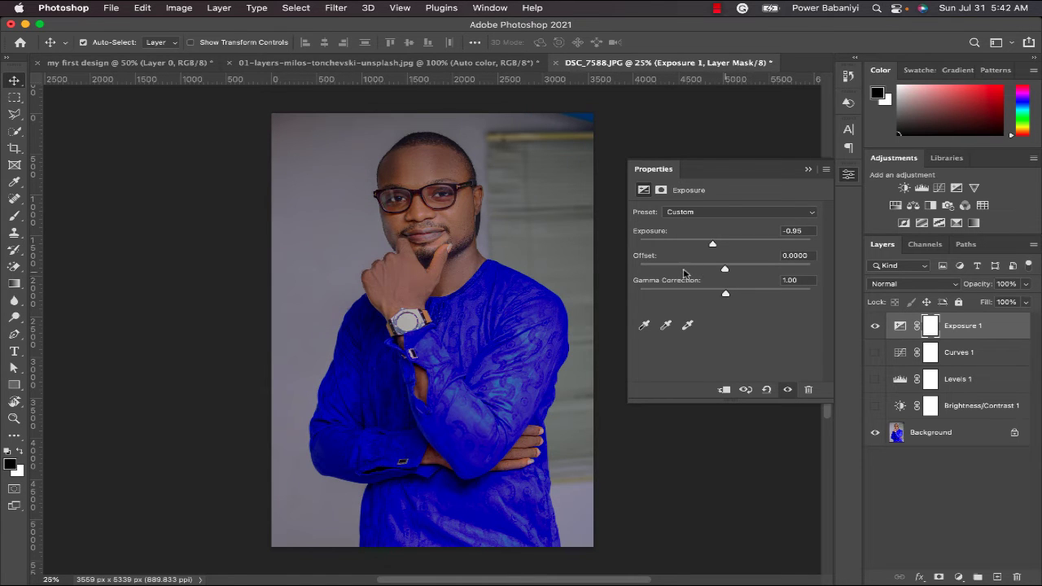
{"action": "left_click_drag", "start_coordinate": [724, 269], "coordinate": [776, 245]}
{"action": "left_click", "coordinate": [747, 245]}
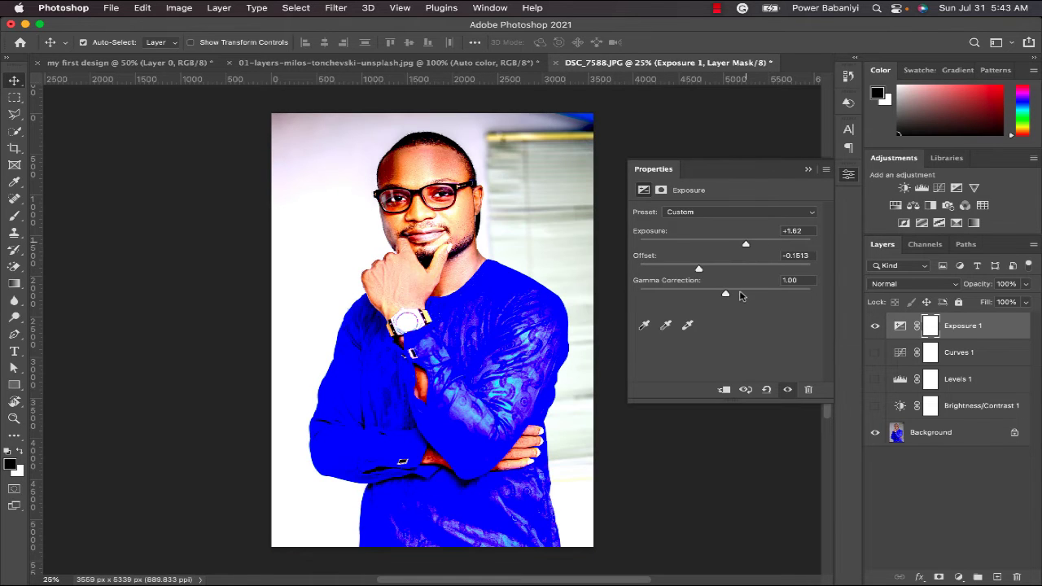
{"action": "mouse_move", "coordinate": [726, 293]}
{"action": "left_mouse_down"}
{"action": "mouse_move", "coordinate": [688, 294]}
{"action": "mouse_move", "coordinate": [794, 296]}
{"action": "mouse_move", "coordinate": [714, 294]}
{"action": "left_mouse_up"}
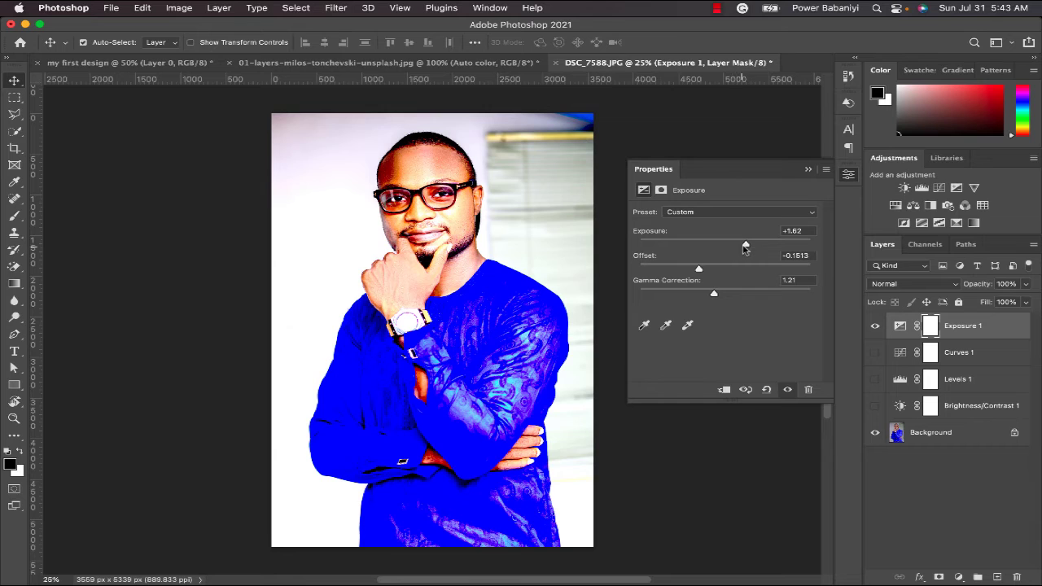
{"action": "mouse_move", "coordinate": [747, 245]}
{"action": "left_mouse_down"}
{"action": "mouse_move", "coordinate": [697, 248]}
{"action": "mouse_move", "coordinate": [751, 252]}
{"action": "left_mouse_up"}
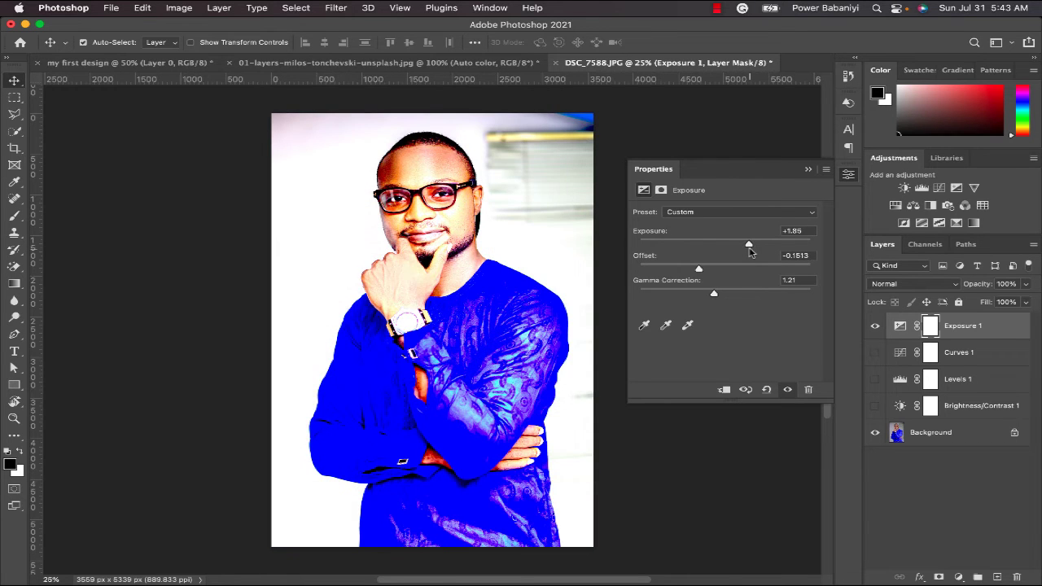
{"action": "left_click", "coordinate": [875, 326]}
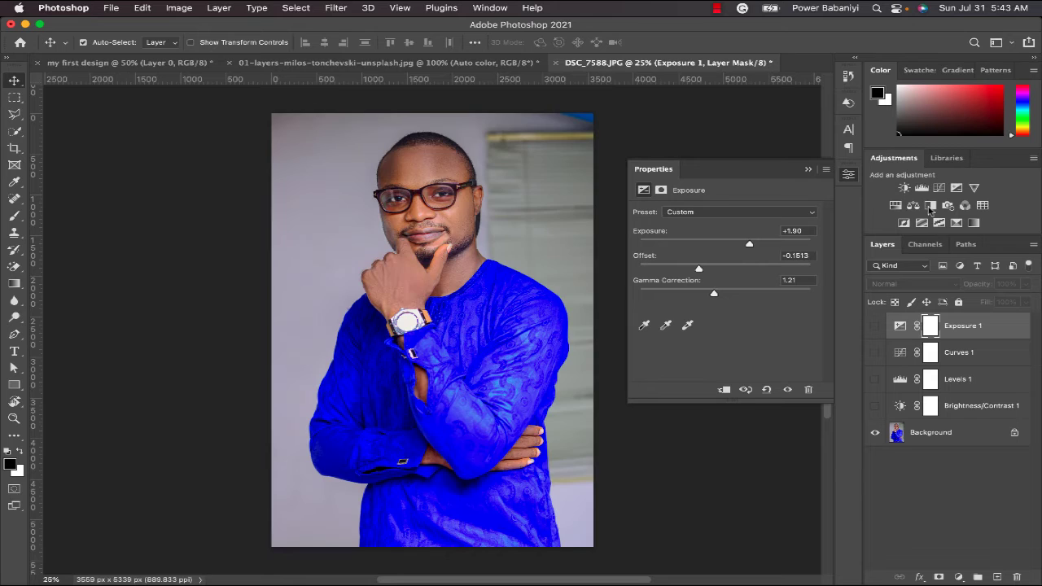
- Add a Vibrance adjustment layer, set vibrance to -5 and saturation to -8, and hide the layer
{"action": "left_click", "coordinate": [975, 188]}
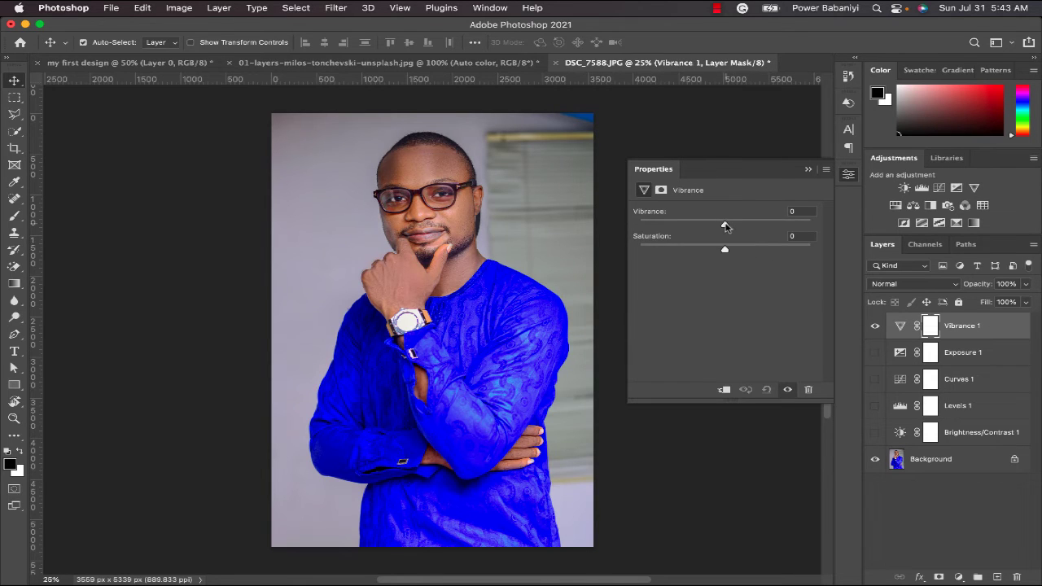
{"action": "left_click_drag", "start_coordinate": [726, 227], "coordinate": [782, 236]}
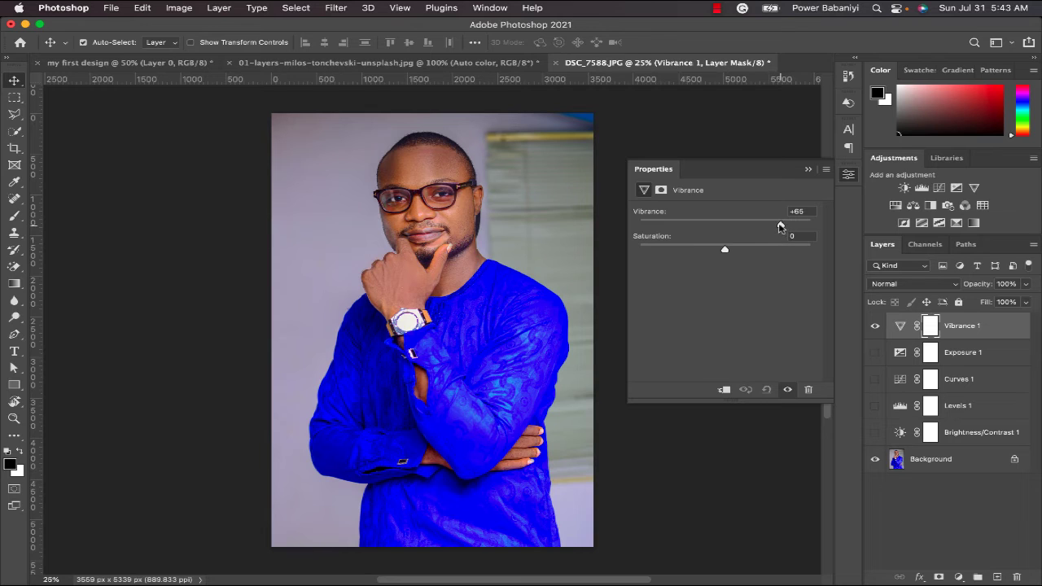
{"action": "left_click_drag", "start_coordinate": [780, 226], "coordinate": [821, 225]}
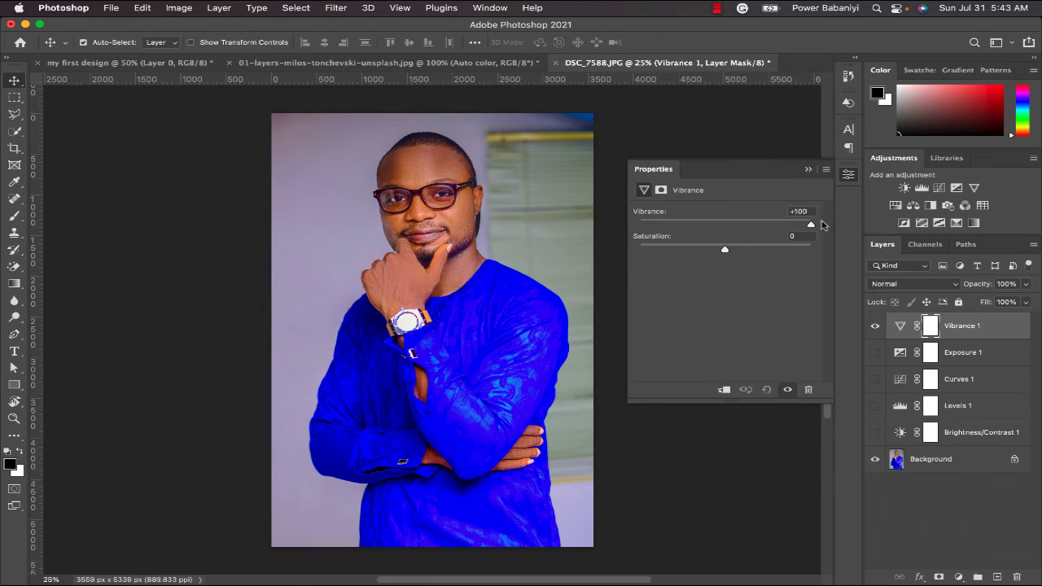
{"action": "left_click_drag", "start_coordinate": [748, 230], "coordinate": [714, 228]}
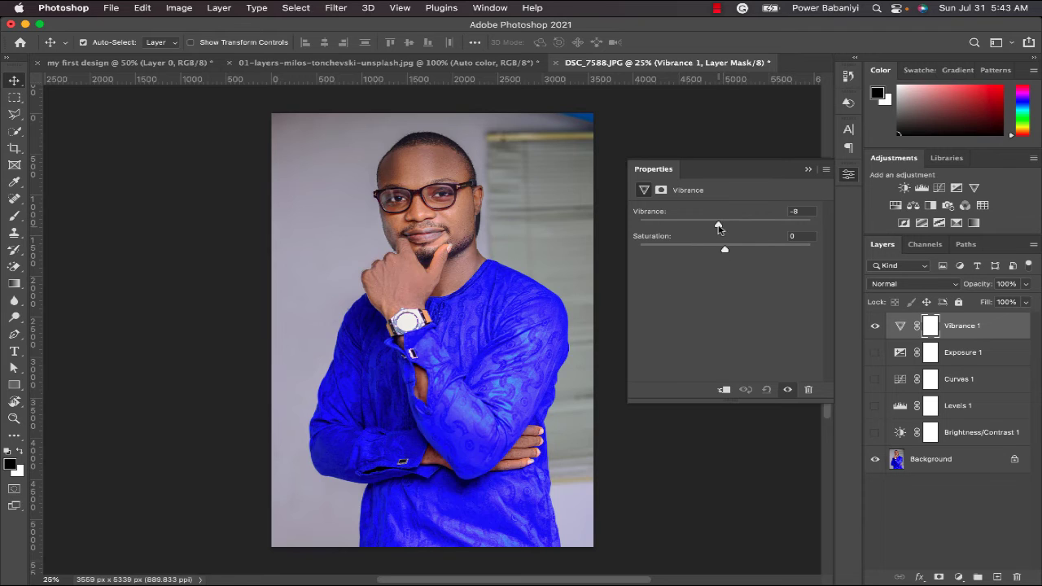
{"action": "left_click_drag", "start_coordinate": [720, 228], "coordinate": [720, 253]}
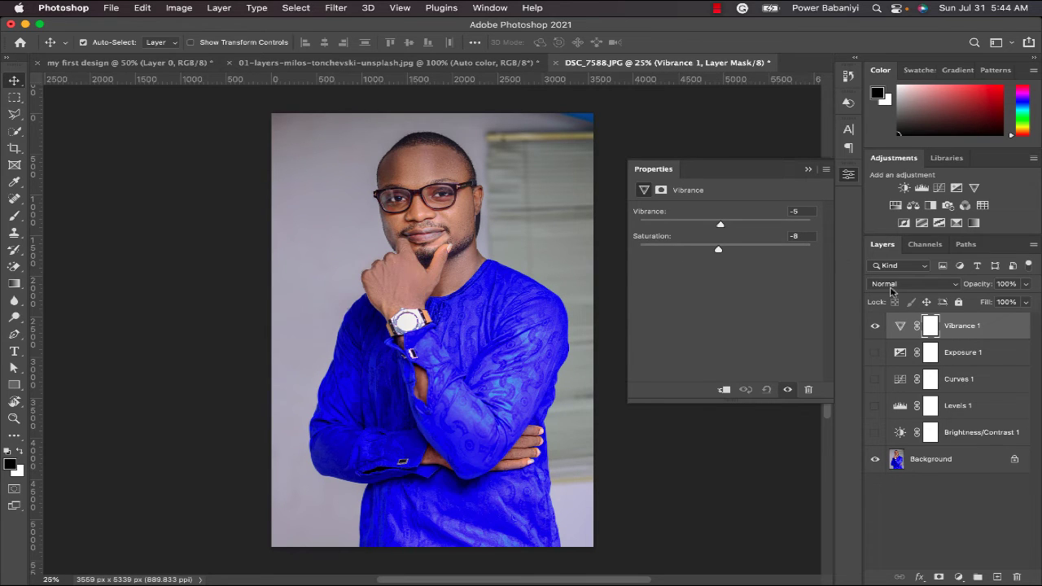
{"action": "left_click", "coordinate": [876, 325]}
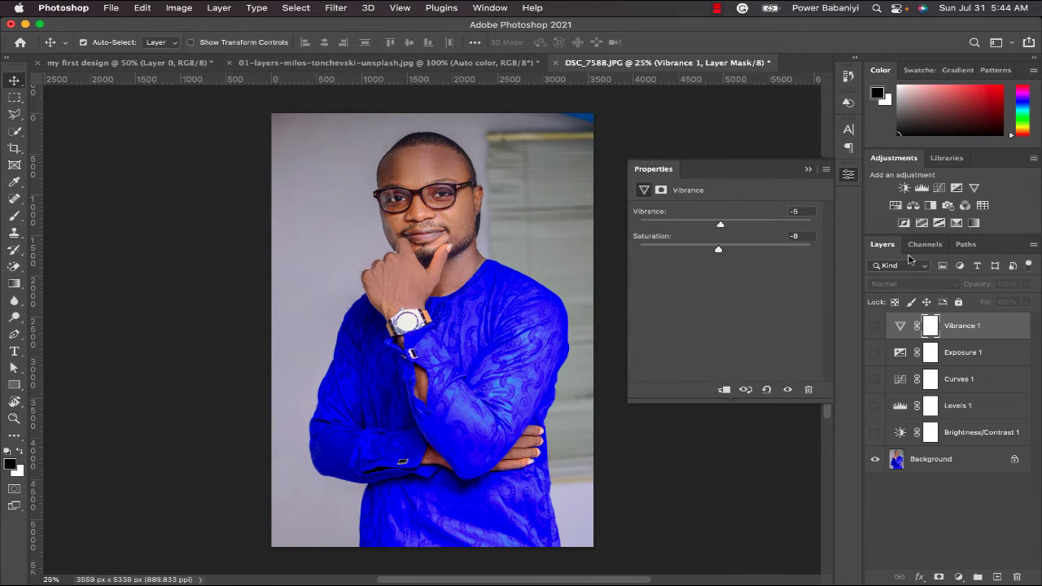
- Add a Hue/Saturation adjustment layer, try a master hue of -43, and set the hue to +3
{"action": "left_click", "coordinate": [895, 206]}
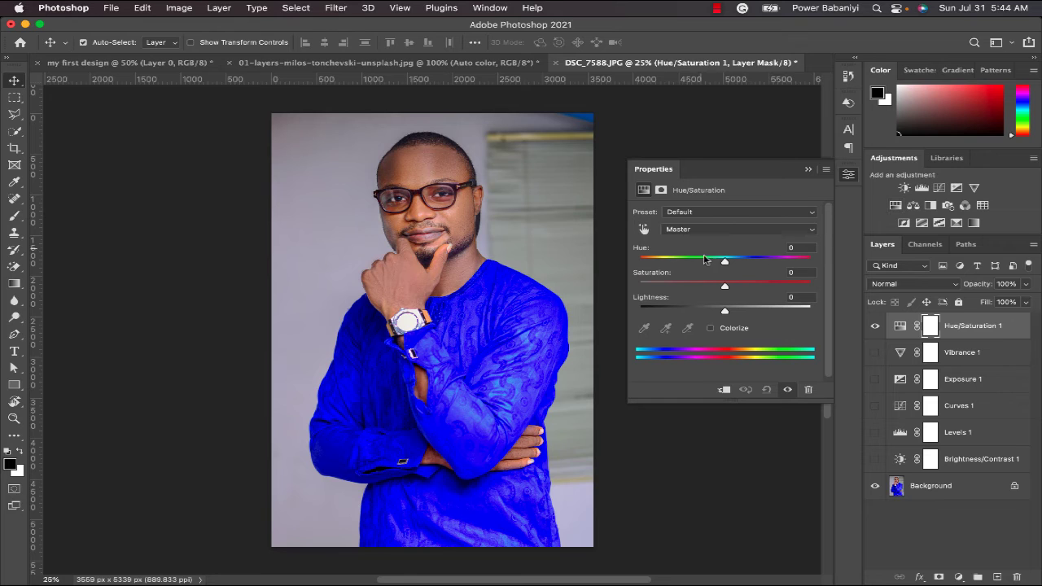
{"action": "left_click_drag", "start_coordinate": [724, 261], "coordinate": [689, 269]}
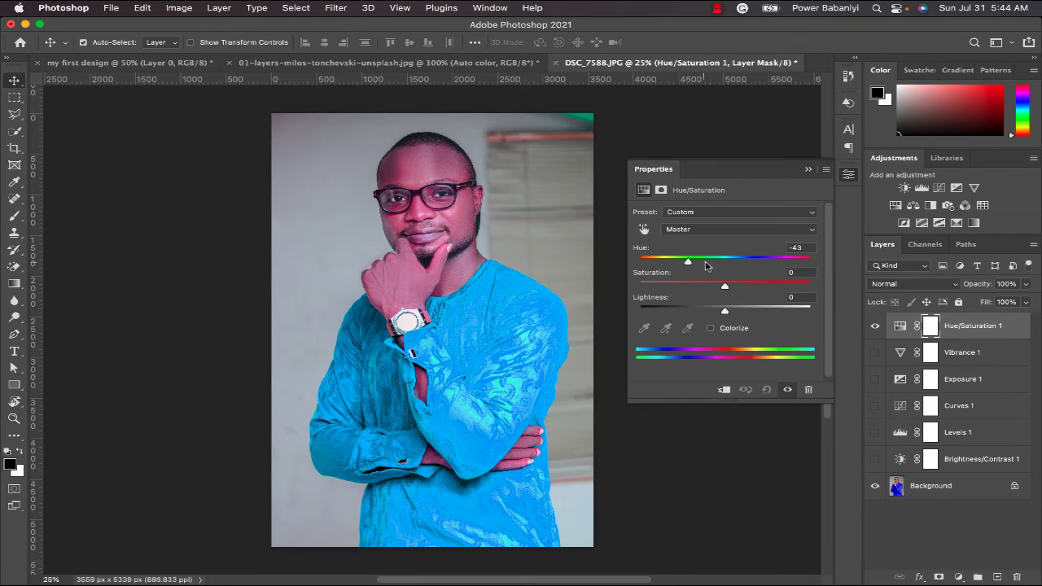
{"action": "left_click_drag", "start_coordinate": [689, 263], "coordinate": [729, 260]}
{"action": "left_click_drag", "start_coordinate": [678, 261], "coordinate": [728, 258]}
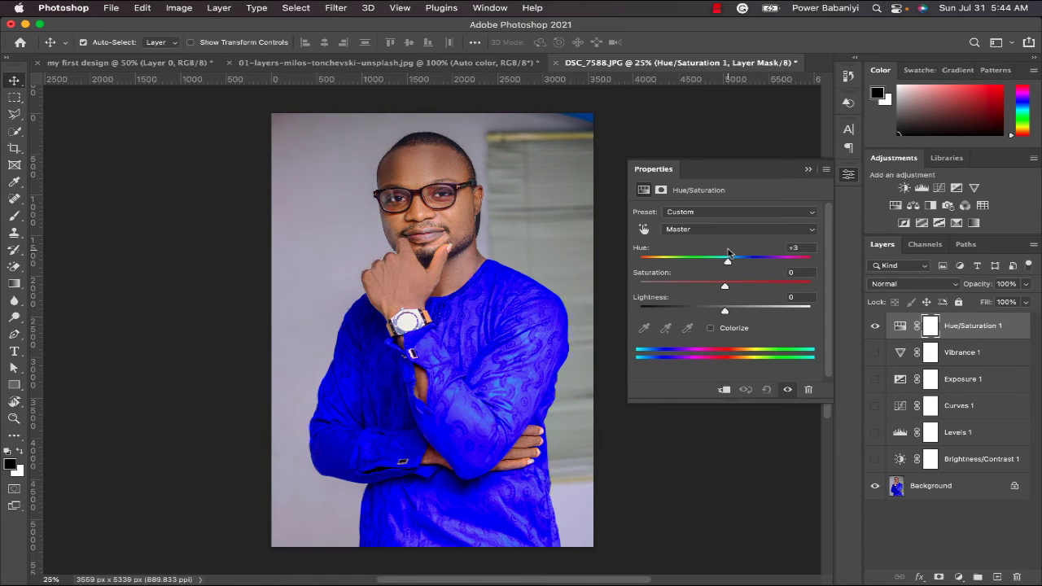
- Set the Hue/Saturation adjustment to hue -2, saturation -3 and lightness -7, and hide the layer
{"action": "left_click", "coordinate": [724, 286]}
{"action": "left_click_drag", "start_coordinate": [778, 291], "coordinate": [672, 312]}
{"action": "left_click", "coordinate": [741, 290]}
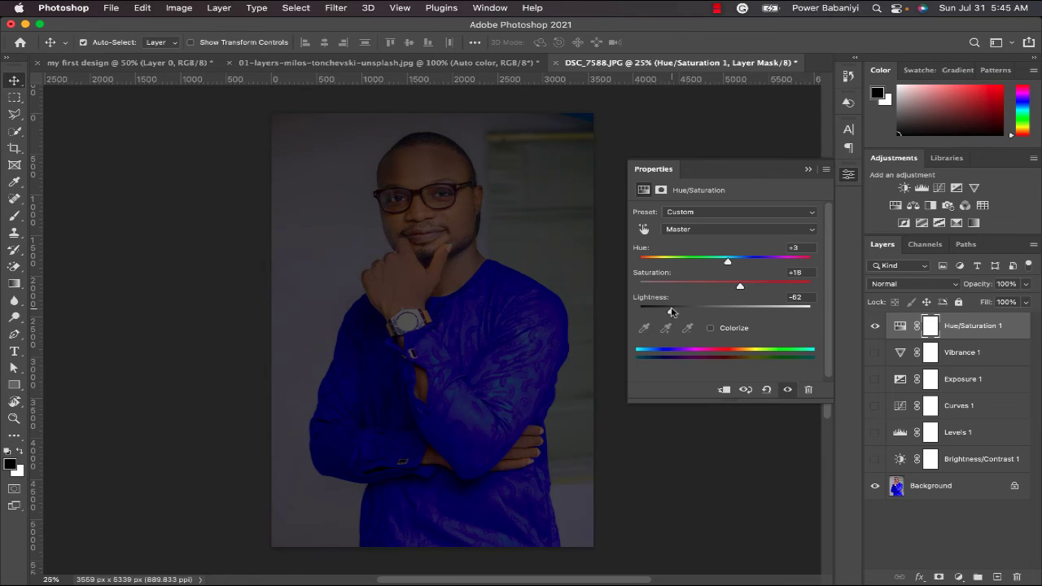
{"action": "left_click_drag", "start_coordinate": [740, 288], "coordinate": [723, 263]}
{"action": "left_click_drag", "start_coordinate": [672, 311], "coordinate": [718, 317]}
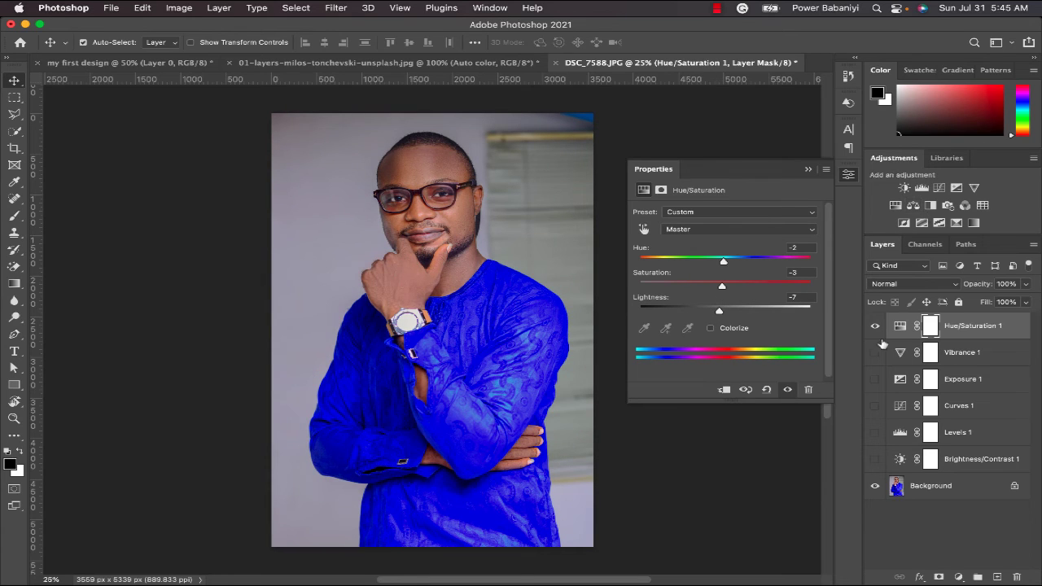
{"action": "left_click", "coordinate": [876, 327]}
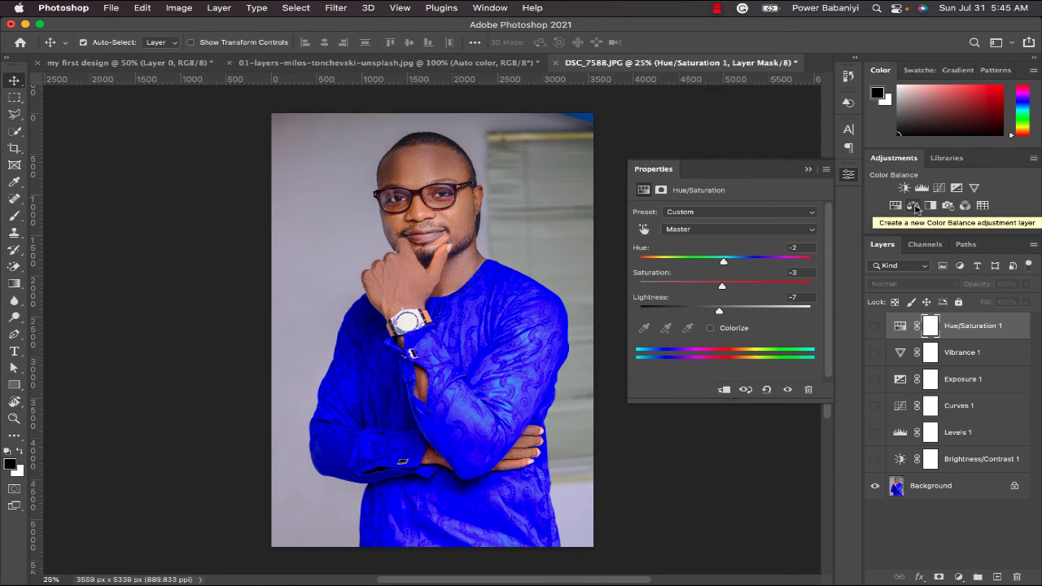
- Add a Color Balance adjustment layer with midtones at red +10, green +94 and blue +100, and hide it
{"action": "left_click", "coordinate": [914, 206]}
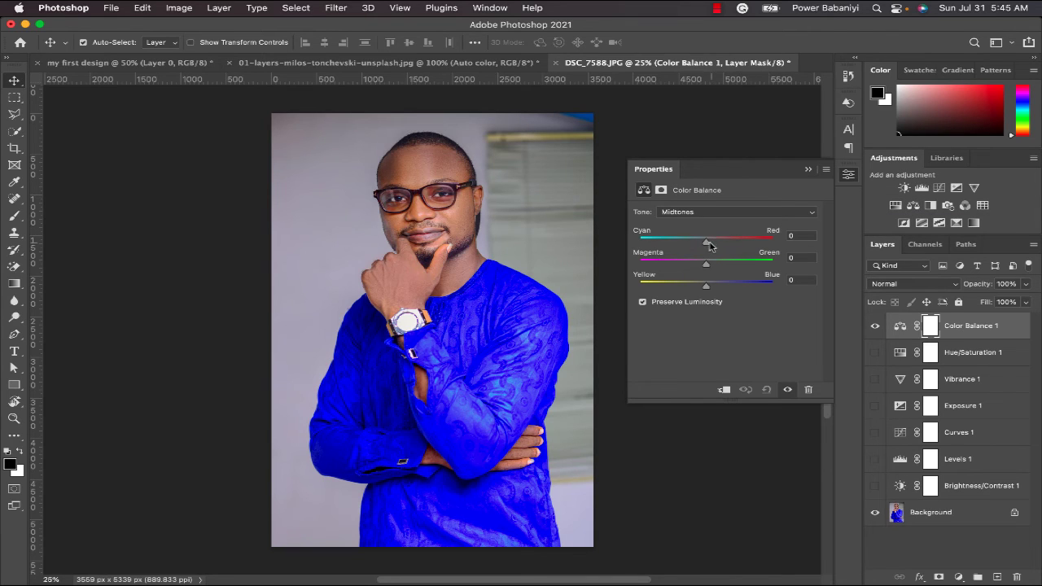
{"action": "left_click_drag", "start_coordinate": [706, 246], "coordinate": [769, 266]}
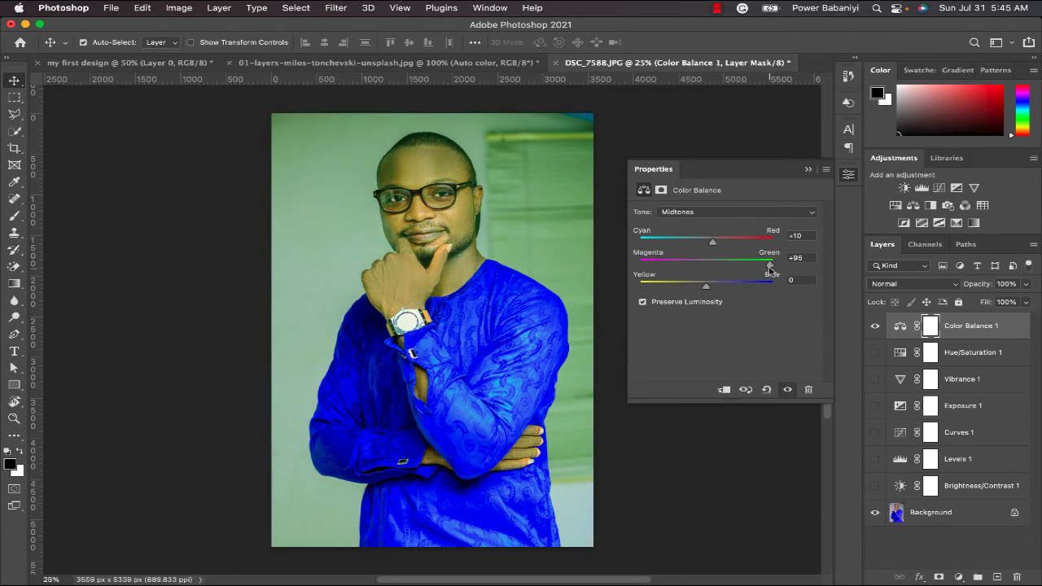
{"action": "left_click_drag", "start_coordinate": [706, 287], "coordinate": [774, 287]}
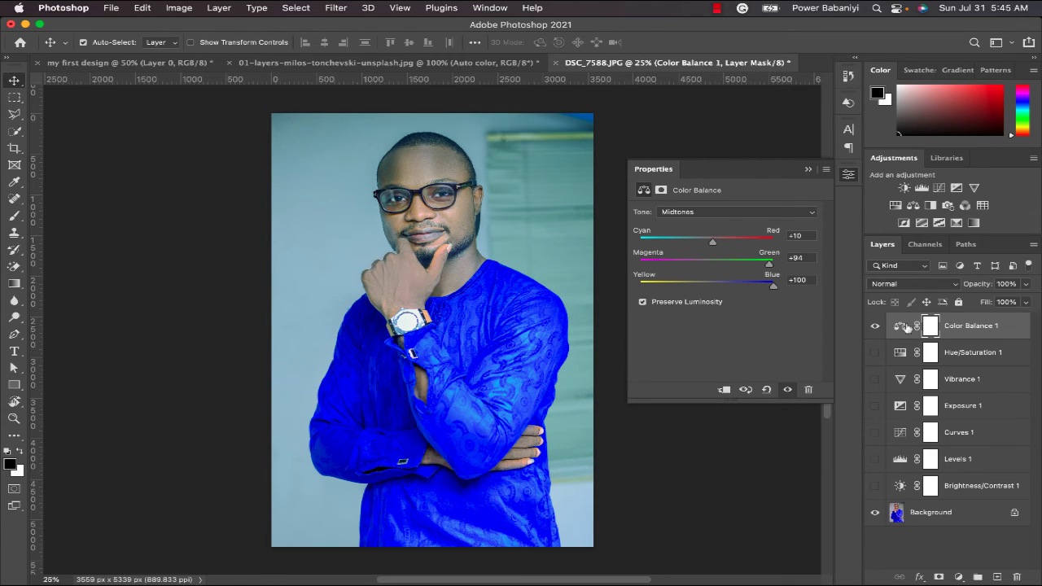
{"action": "left_click", "coordinate": [877, 326]}
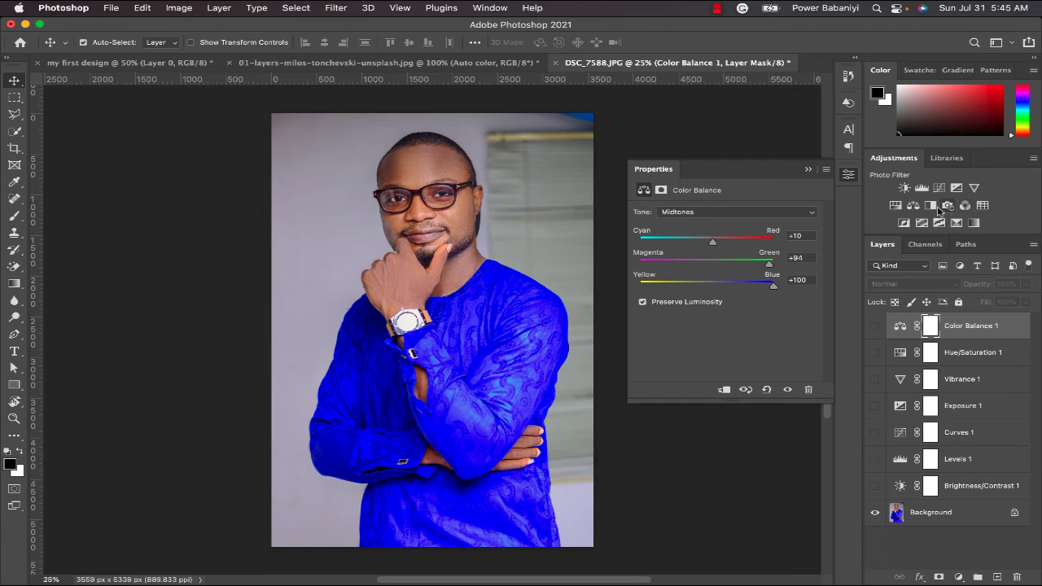
- Add a Black & White adjustment layer with the default preset and hide it
{"action": "left_click", "coordinate": [931, 205]}
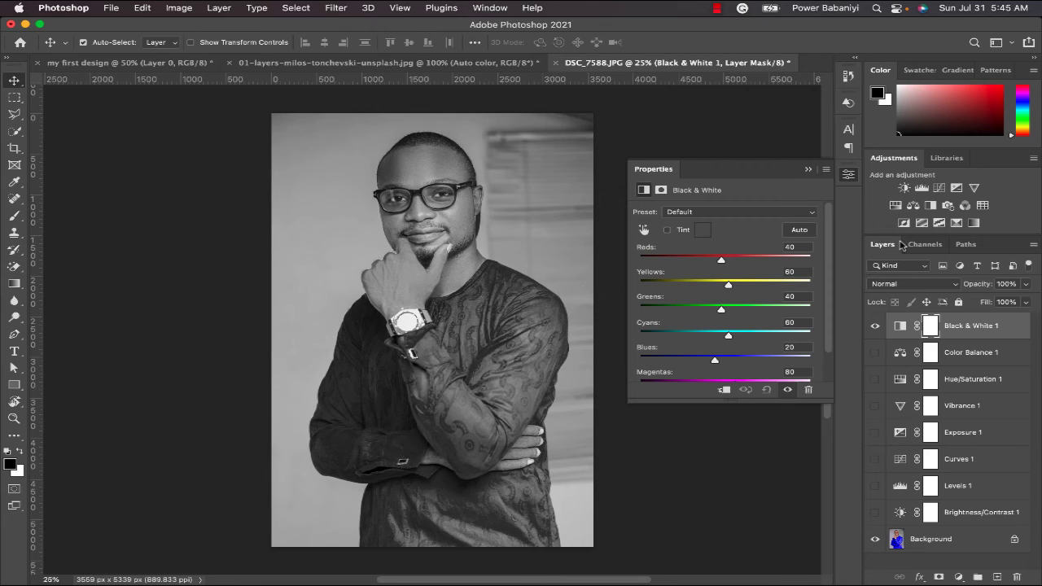
{"action": "left_click", "coordinate": [875, 326]}
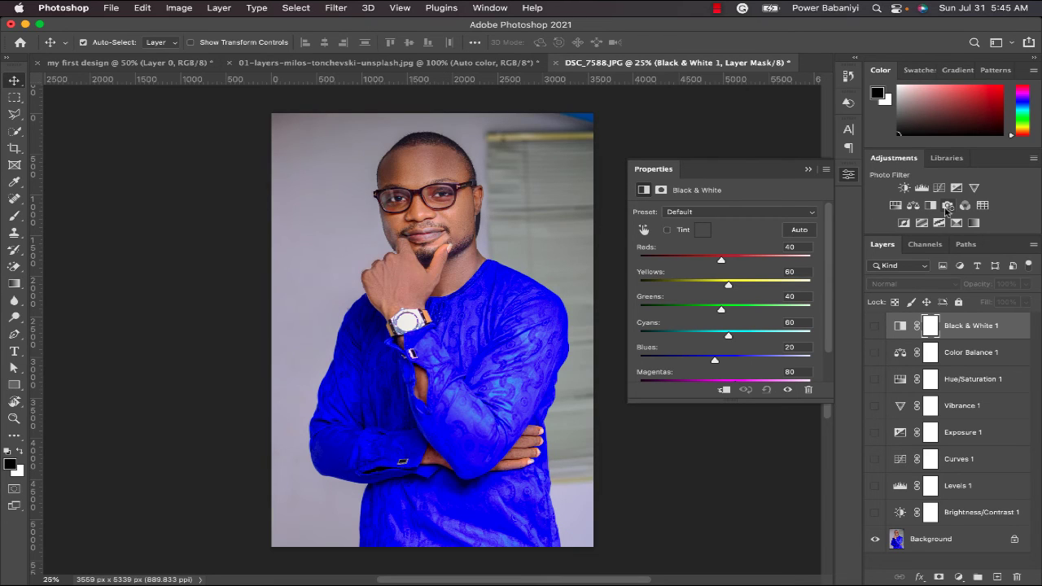
- Add a Photo Filter adjustment layer using Warming Filter (85) and toggle its visibility to compare the portrait, leaving it visible
{"action": "left_click", "coordinate": [948, 206]}
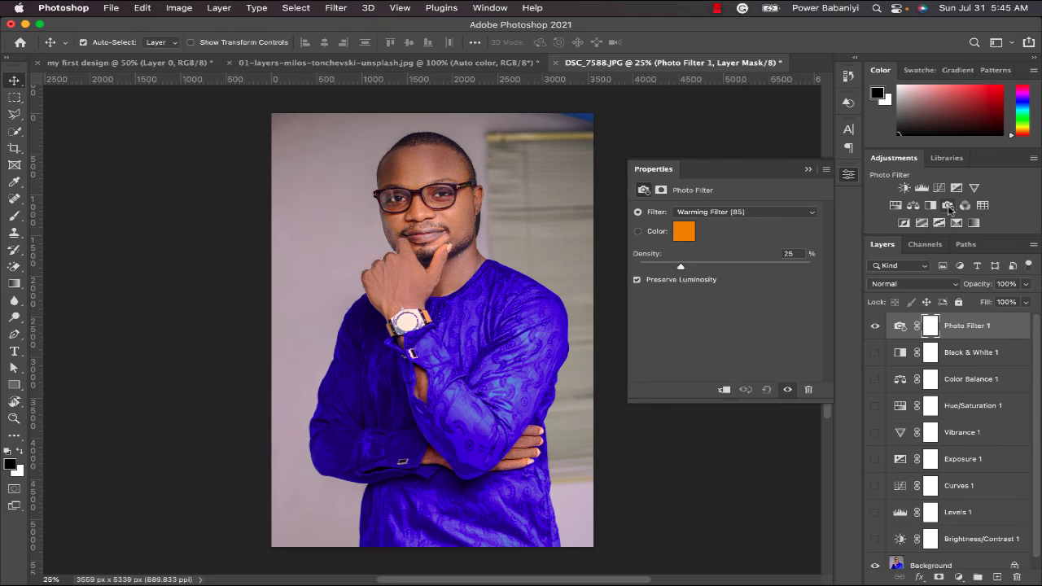
{"action": "left_click", "coordinate": [875, 327]}
{"action": "left_click", "coordinate": [875, 327]}
{"action": "left_click", "coordinate": [874, 329]}
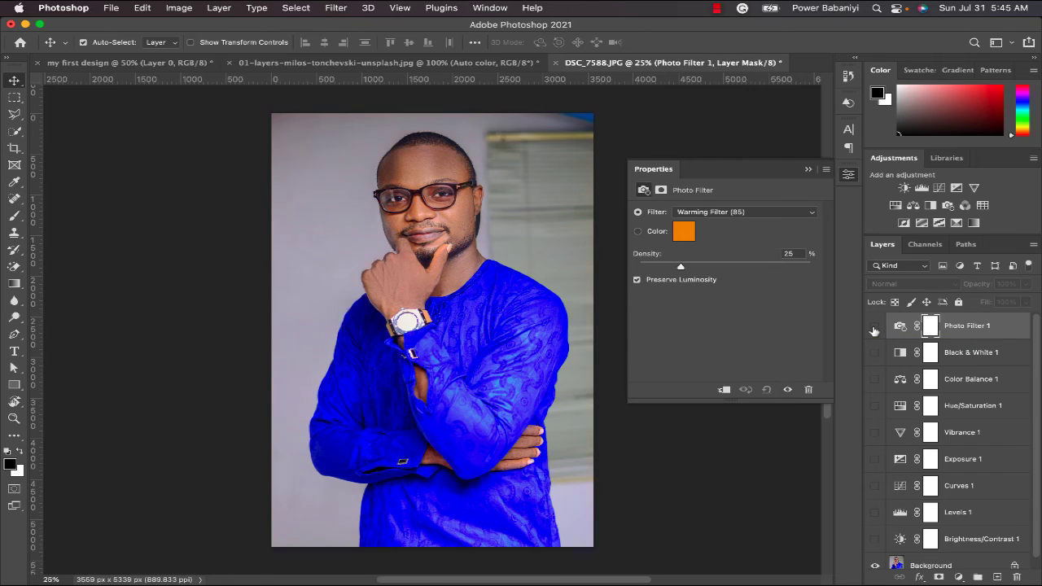
{"action": "left_click", "coordinate": [875, 327]}
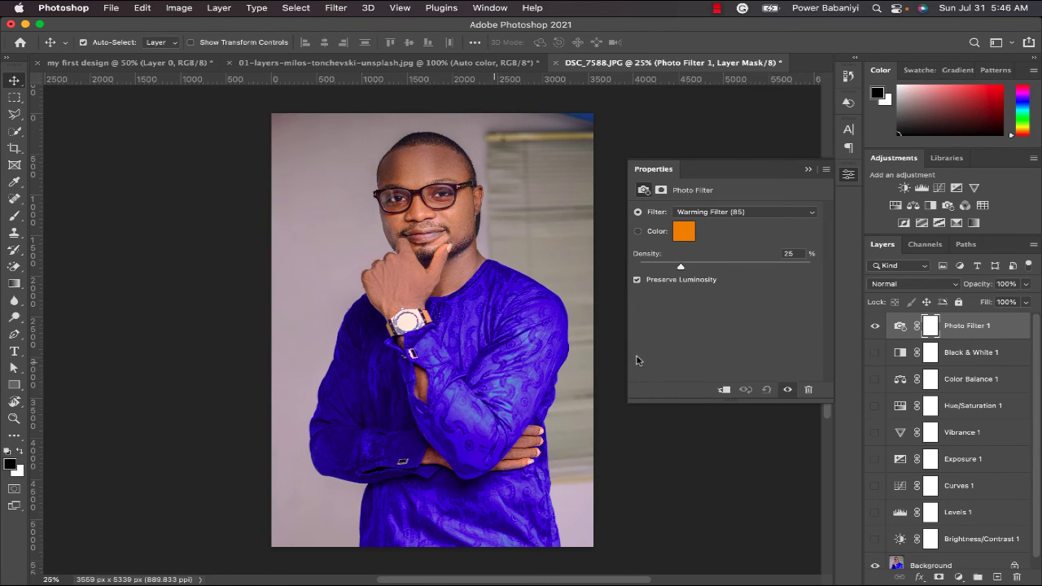
{"action": "left_click", "coordinate": [875, 327]}
{"action": "left_click", "coordinate": [875, 327]}
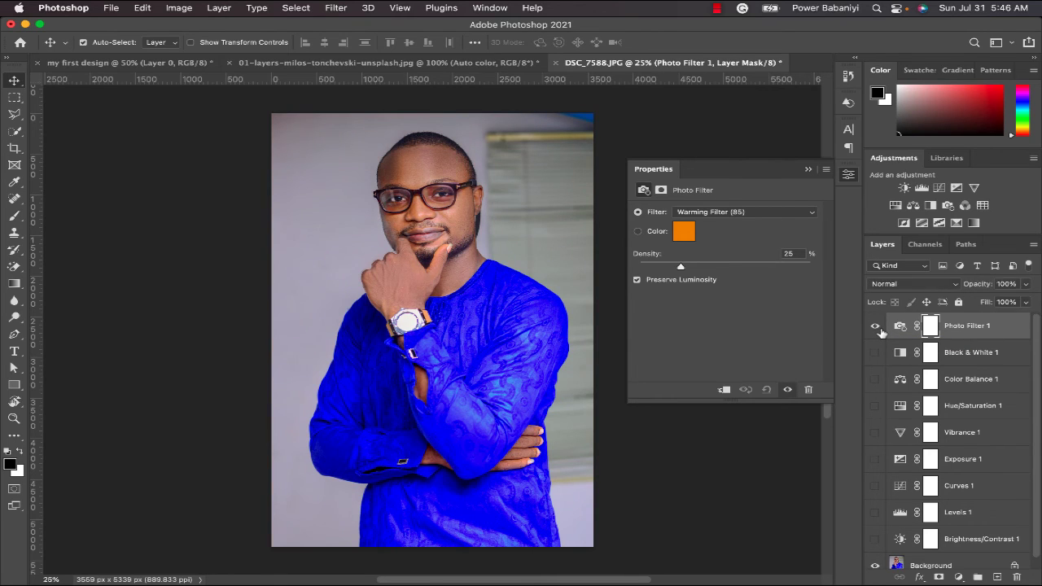
- Set the photo filter's density to 39% and change the filter to Underwater
{"action": "left_click_drag", "start_coordinate": [683, 269], "coordinate": [642, 268]}
{"action": "left_click", "coordinate": [706, 267]}
{"action": "left_click", "coordinate": [763, 213]}
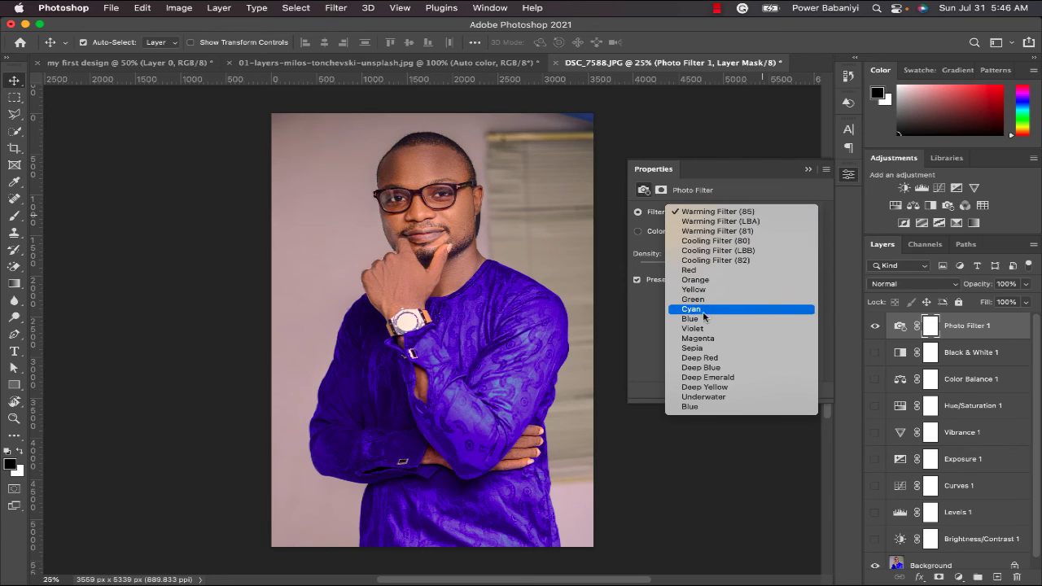
{"action": "left_click", "coordinate": [704, 397]}
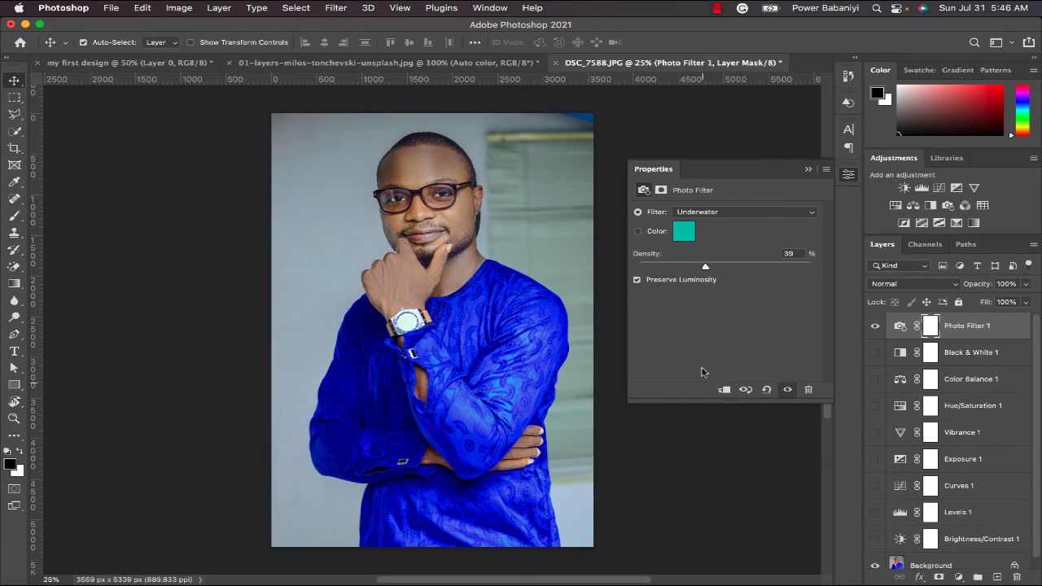
- Set the photo filter's density to 27%, switch the filter to Deep Yellow, and raise the density to 63%
{"action": "mouse_move", "coordinate": [705, 268]}
{"action": "left_mouse_down"}
{"action": "mouse_move", "coordinate": [768, 271]}
{"action": "mouse_move", "coordinate": [686, 269]}
{"action": "left_mouse_up"}
{"action": "left_click", "coordinate": [714, 215]}
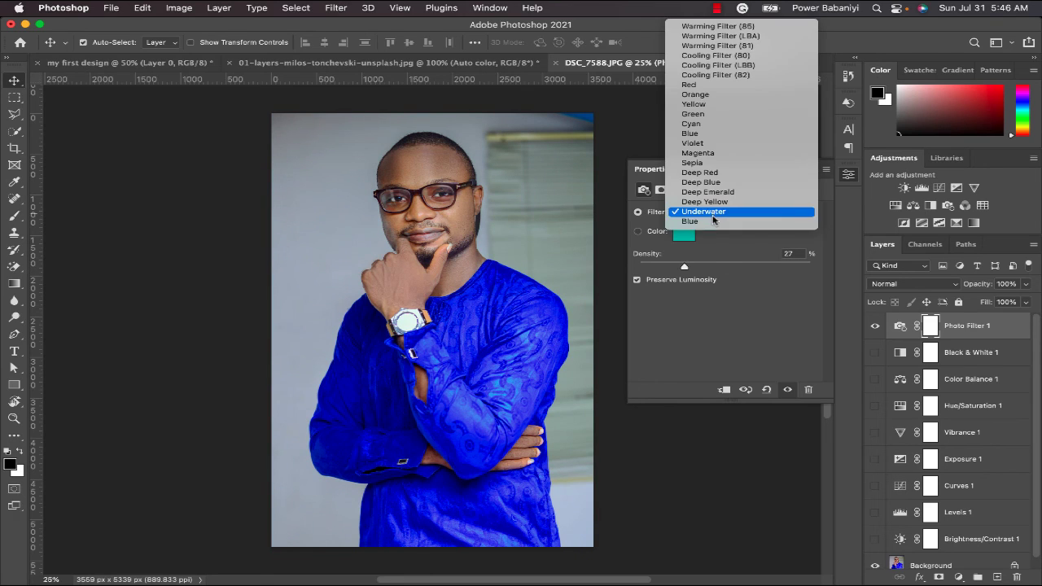
{"action": "left_click", "coordinate": [712, 202]}
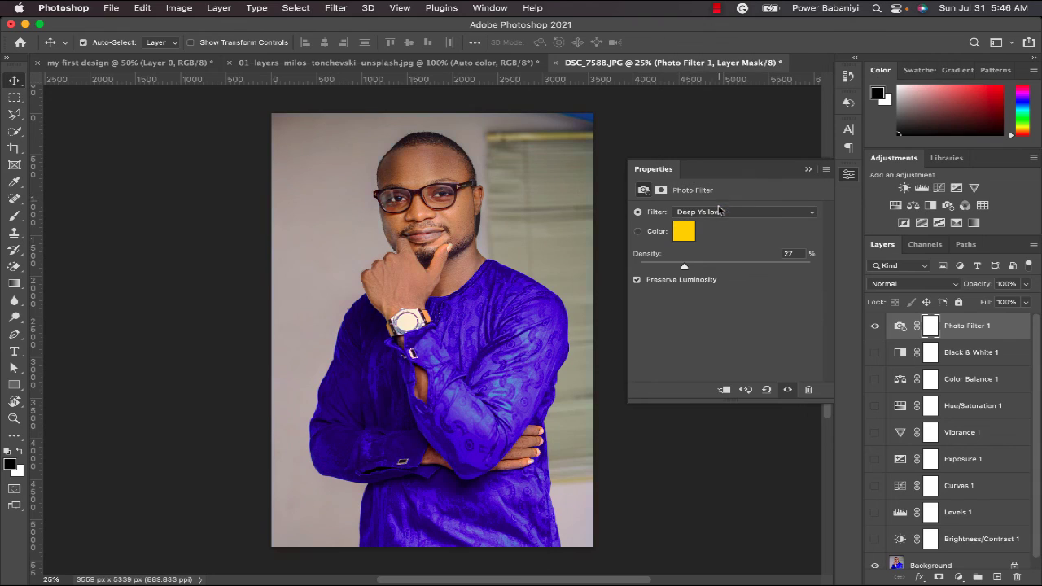
{"action": "left_click_drag", "start_coordinate": [686, 270], "coordinate": [746, 275]}
- Change the photo filter to Cooling Filter (80), reduce its density slightly, and collapse the adjustment's properties
{"action": "left_click", "coordinate": [746, 213]}
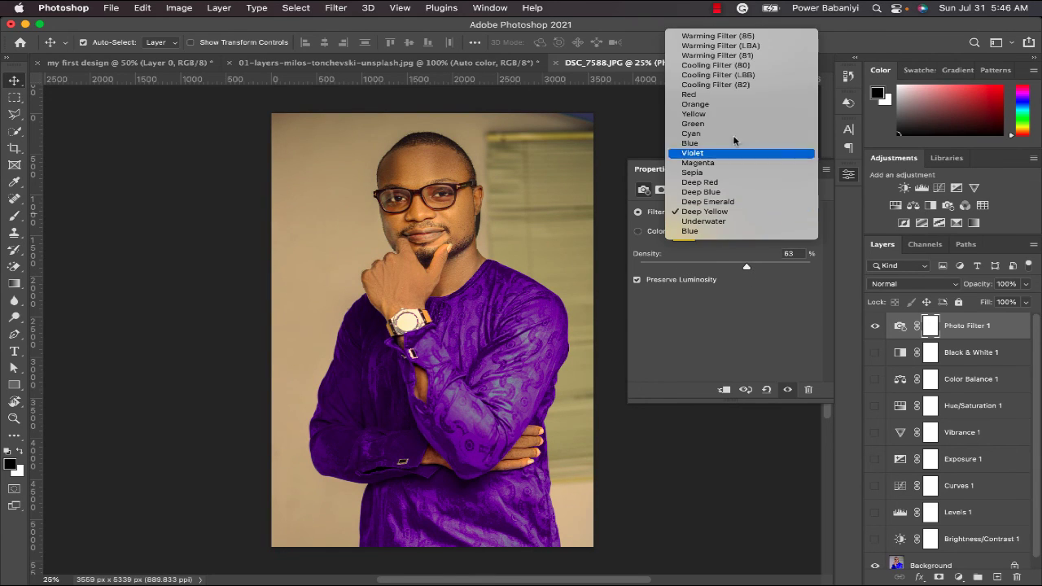
{"action": "left_click", "coordinate": [746, 65]}
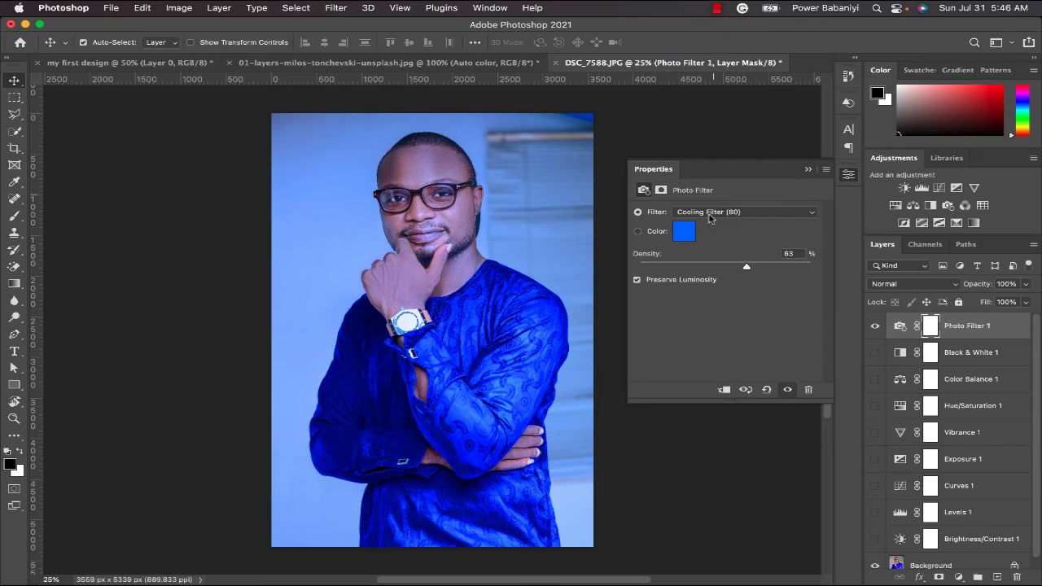
{"action": "mouse_move", "coordinate": [743, 267]}
{"action": "left_mouse_down"}
{"action": "mouse_move", "coordinate": [682, 265]}
{"action": "mouse_move", "coordinate": [836, 279]}
{"action": "mouse_move", "coordinate": [727, 273]}
{"action": "left_mouse_up"}
{"action": "left_click", "coordinate": [809, 169]}
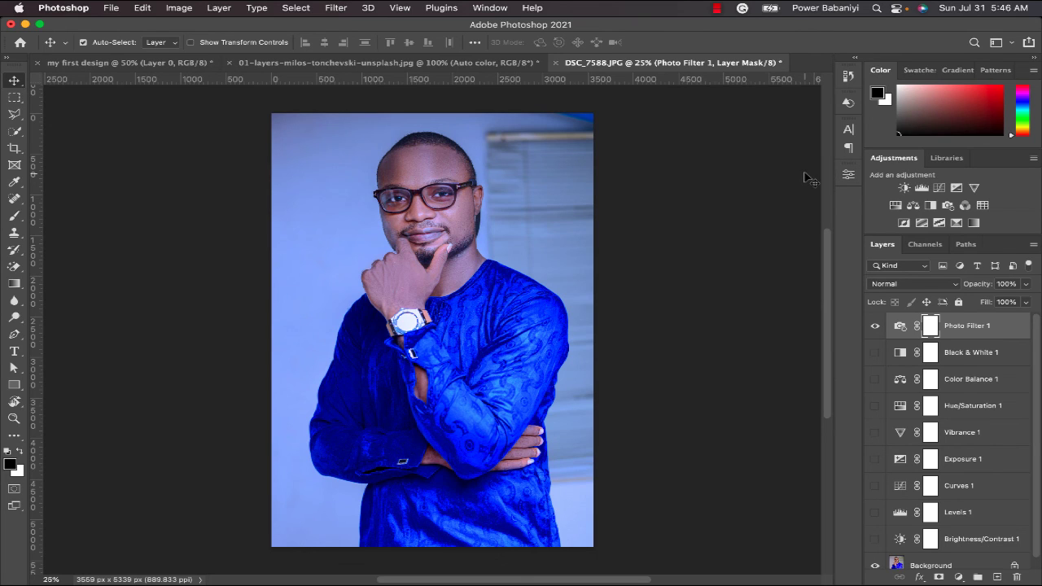
- Hide the Photo Filter adjustment layer on the portrait
{"action": "left_click", "coordinate": [876, 325]}
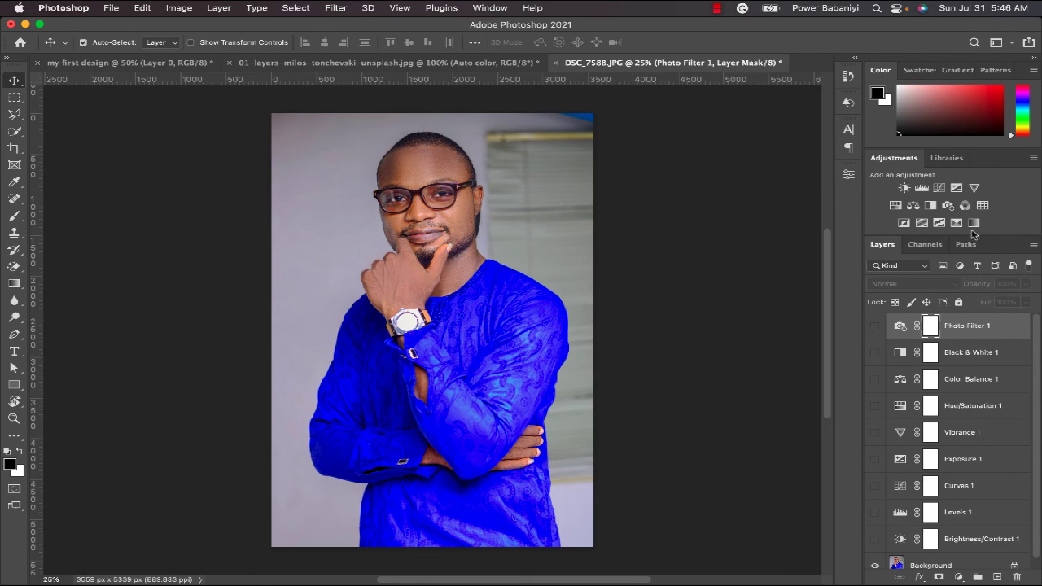
{"action": "scroll", "coordinate": [942, 396], "scroll_direction": "down", "scroll_amount": 1}
{"action": "scroll", "coordinate": [949, 395], "scroll_direction": "up", "scroll_amount": 1}
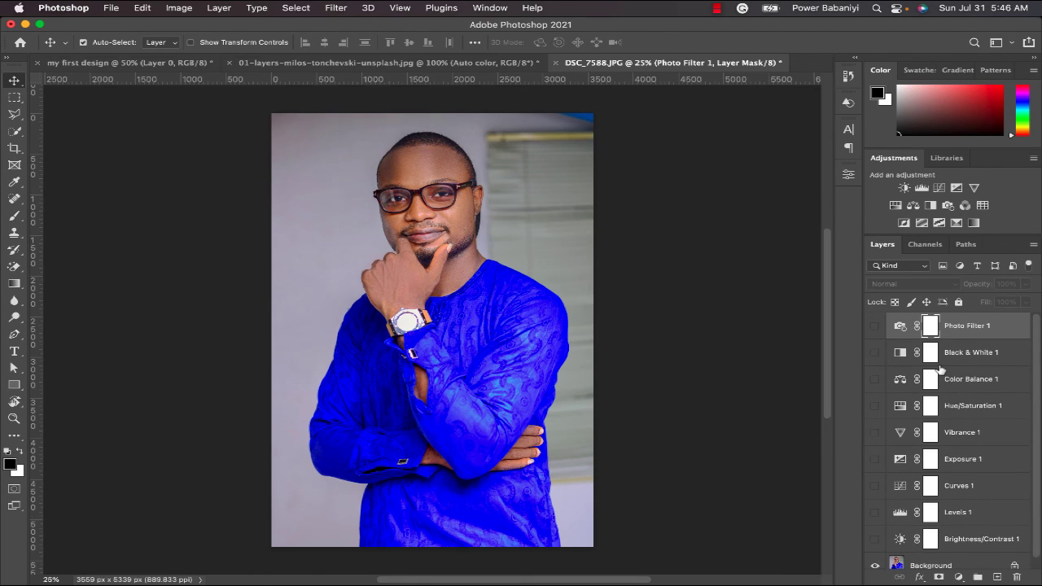